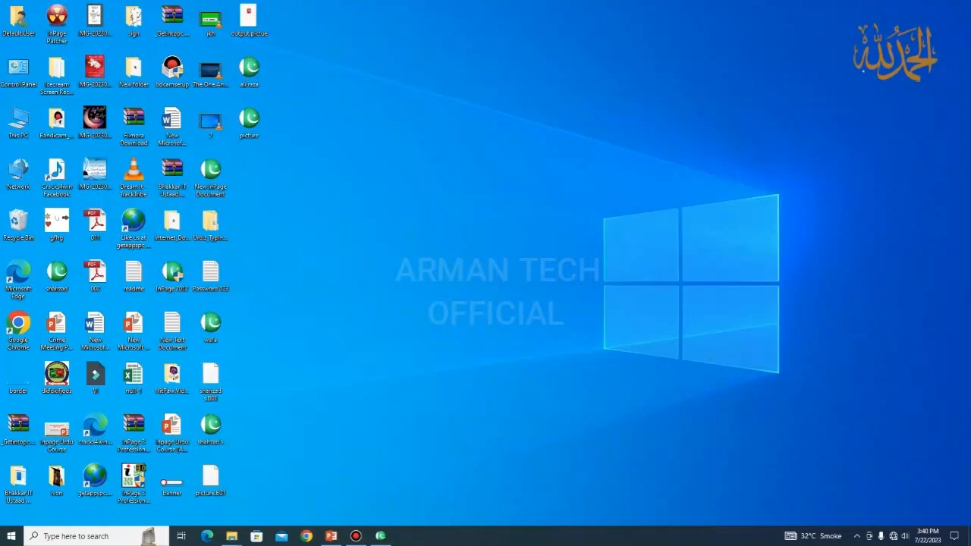
Switch to PowerPoint and present the current slide 12 about the InPage Urdu Edit menu
click(331, 537)
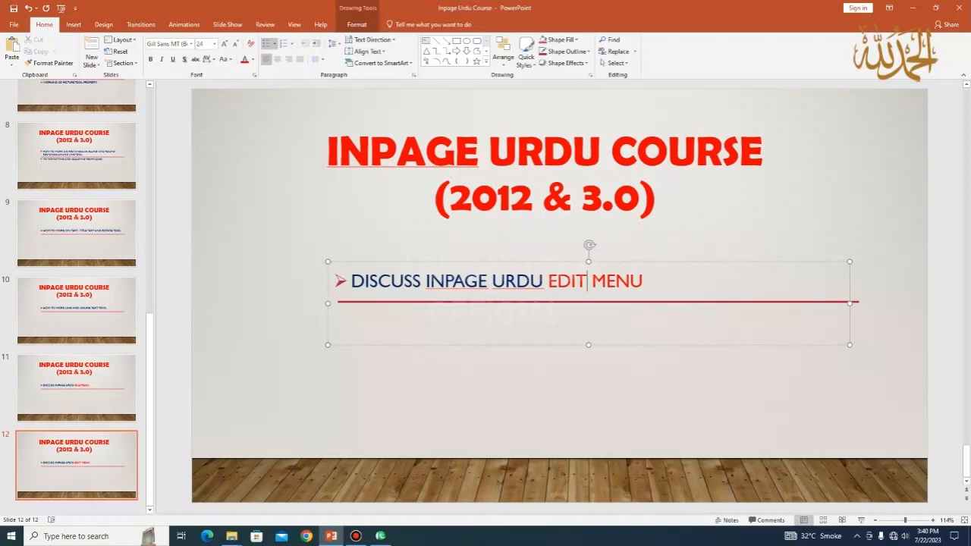
key(shift+F5)
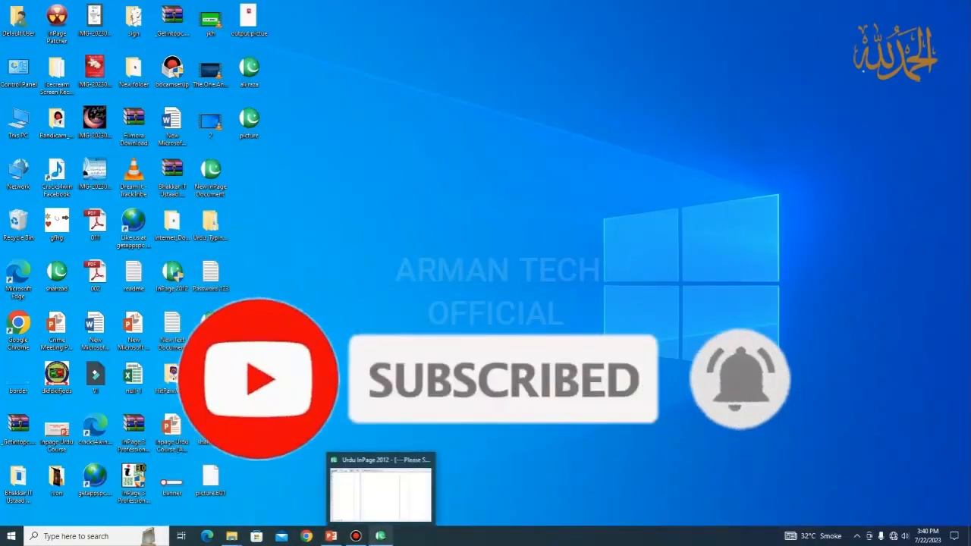
Switch to Urdu InPage 2012 and examine the available Edit commands, from Undo Text Editing down to Preferences
click(381, 536)
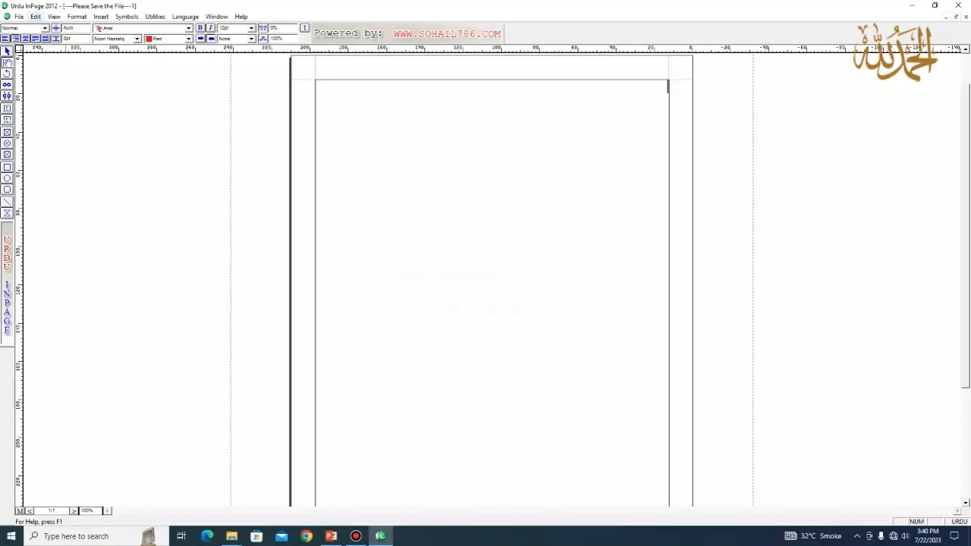
click(35, 17)
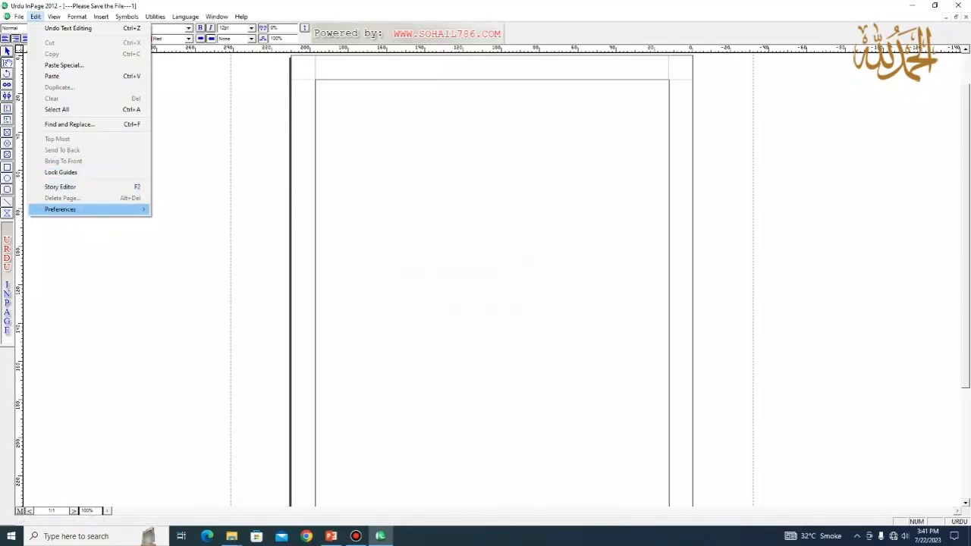
mouse_move(93, 209)
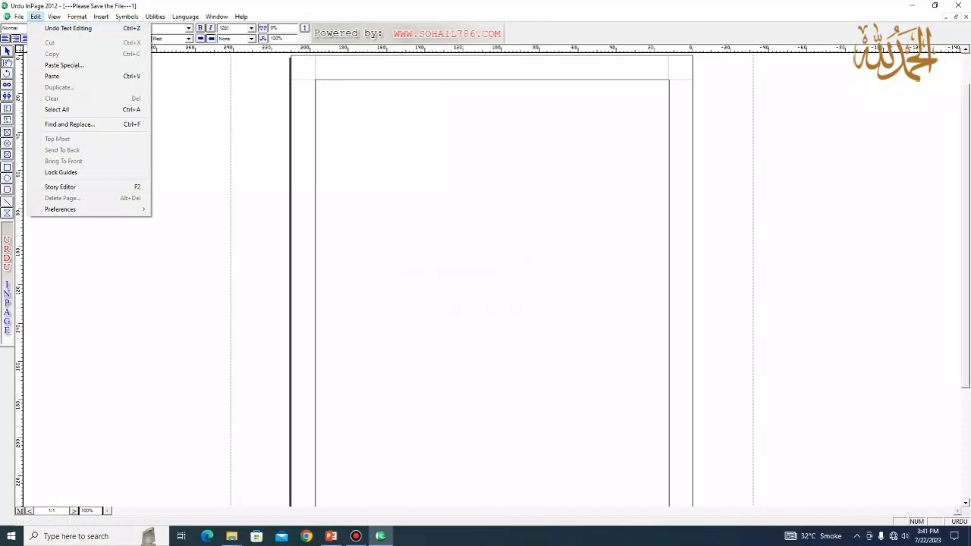
On the page's first line, write a person's first name followed by "نے کل لاہور جلو پارک سیر کرنے کے لیے جانا ہے۔"
click(640, 104)
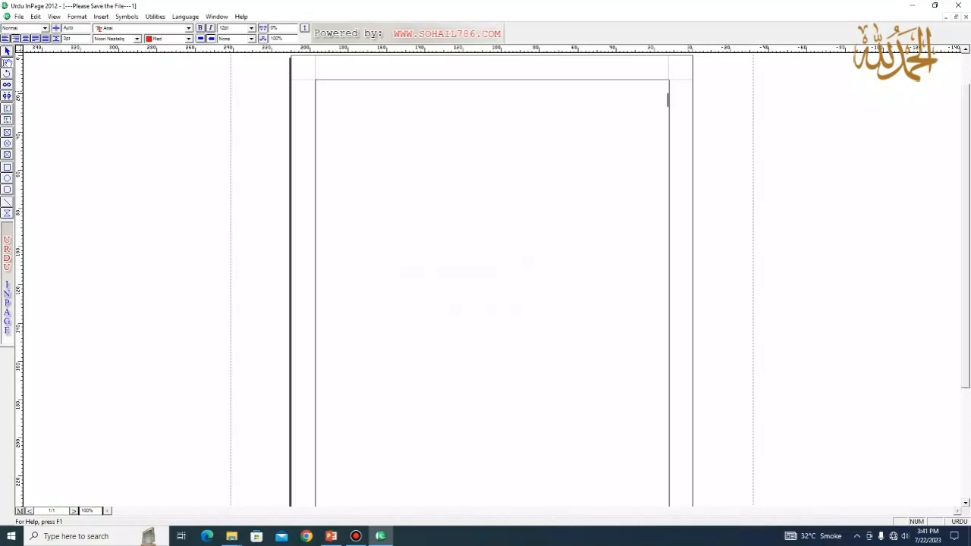
text(ہے کال لاہور جھیل کی سیر کر کے ل)
key(BackSpace)
key(BackSpace)
text(لیے جانا ہے۔)
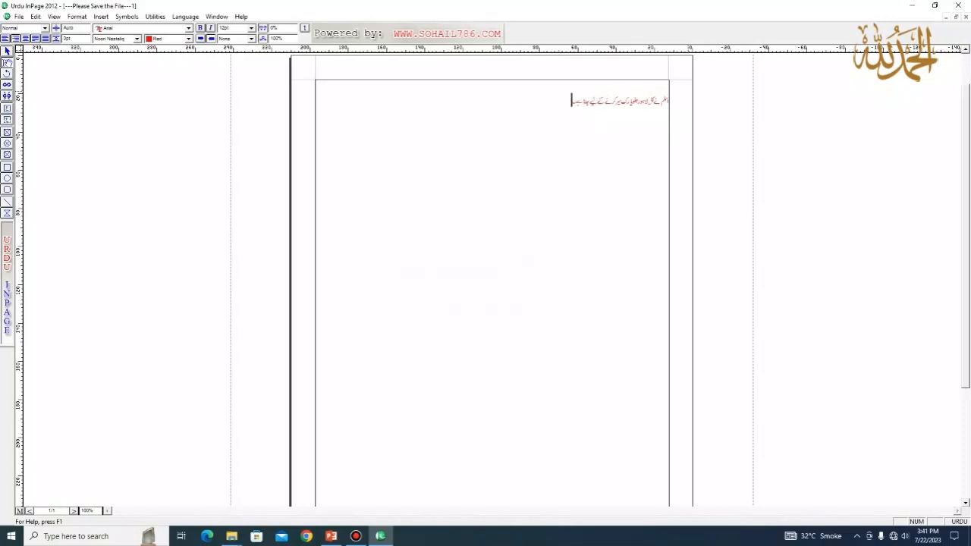
Set the font size of the whole Urdu sentence to 24 pt
double_click(633, 101)
triple_click(632, 101)
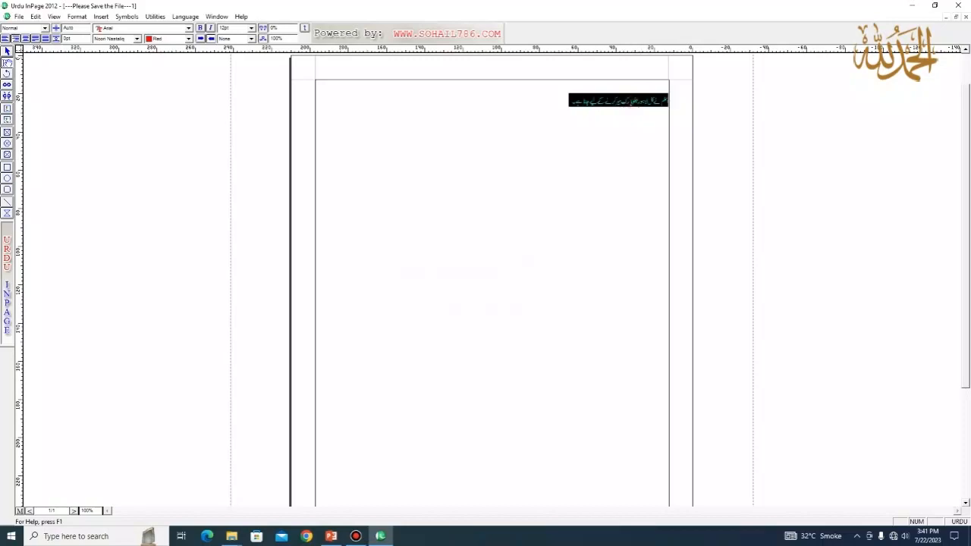
click(252, 28)
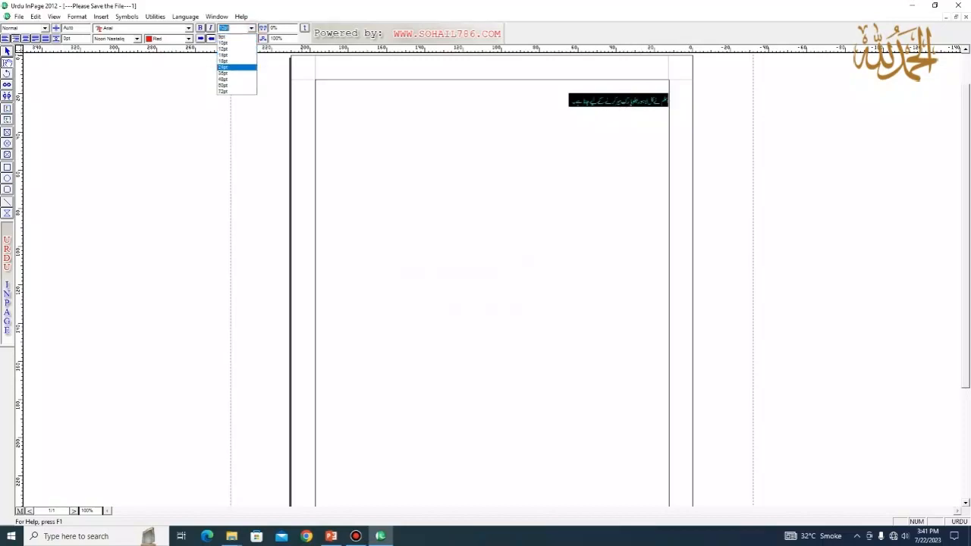
click(227, 67)
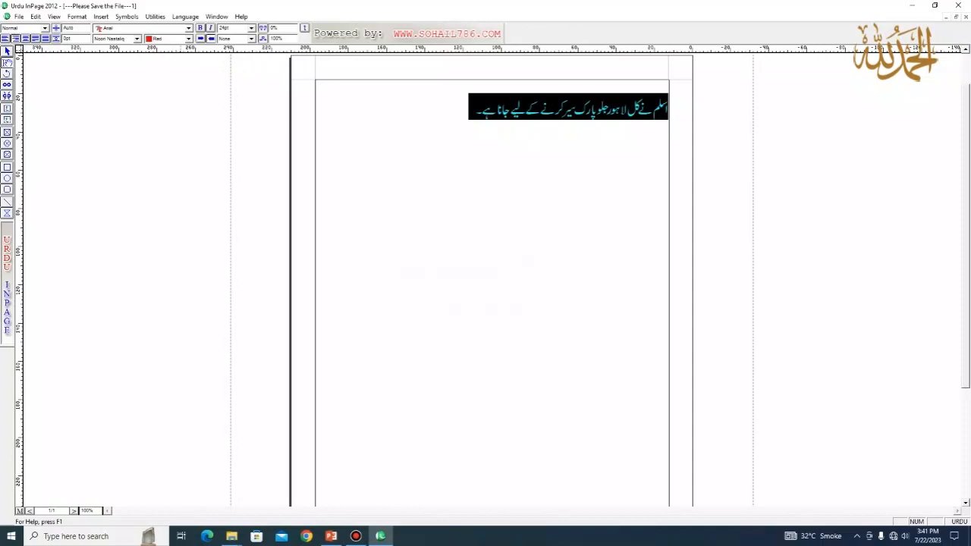
Colour the Urdu sentence black and set its font size to 36 pt
click(189, 38)
scroll(165, 60, up, 1)
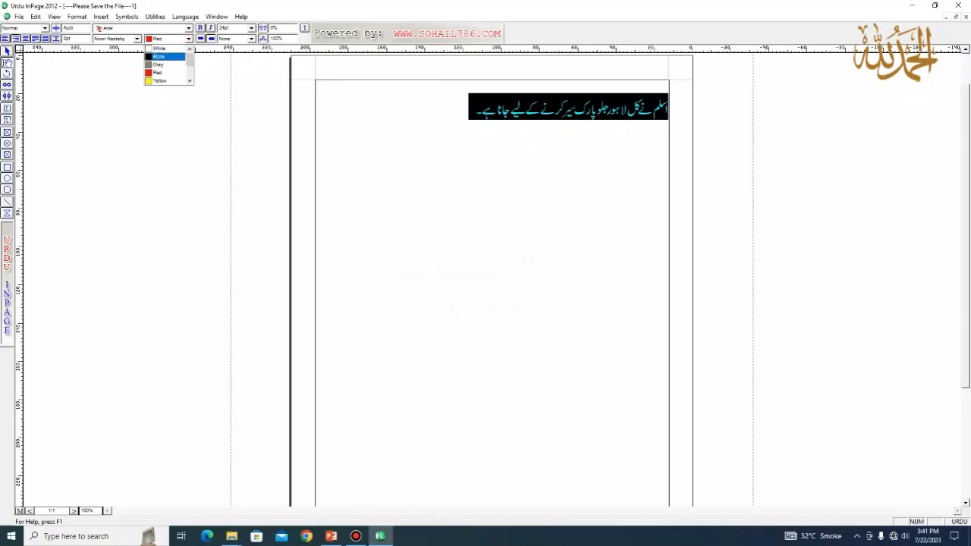
click(165, 56)
click(251, 28)
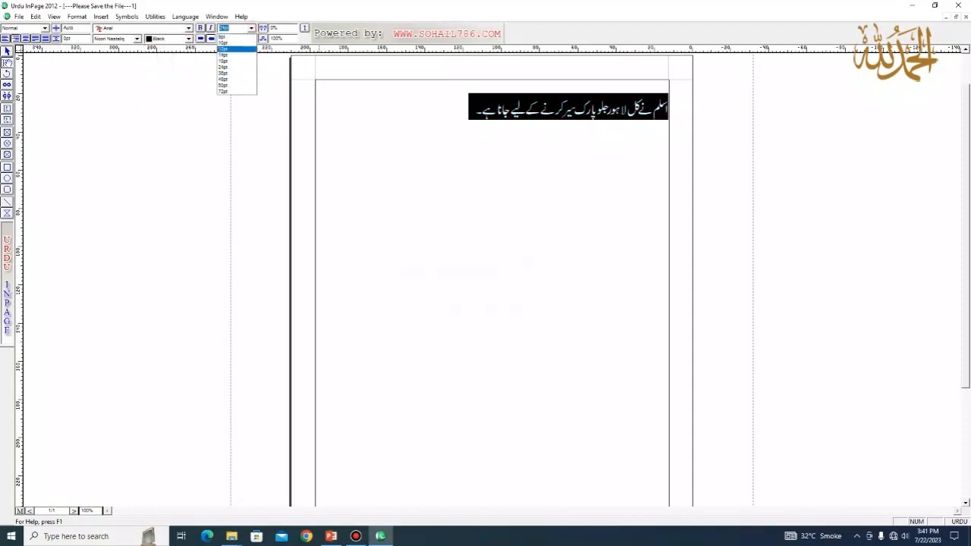
click(237, 74)
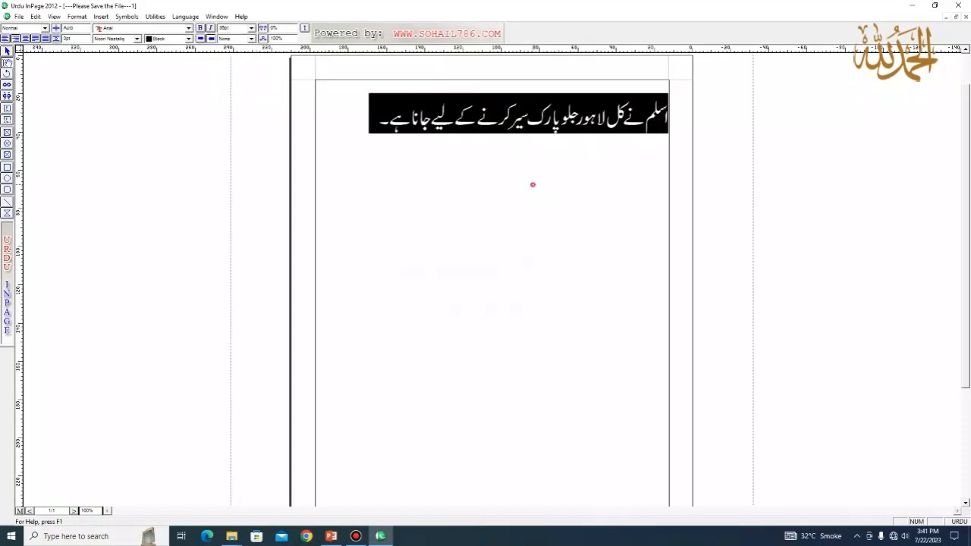
click(533, 185)
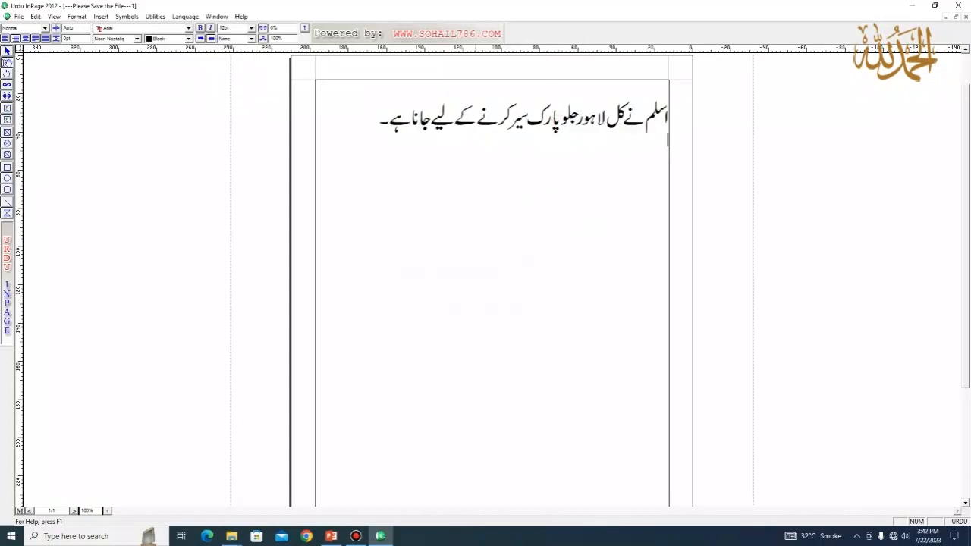
Copy the whole Urdu sentence and paste it on the line below
click(36, 17)
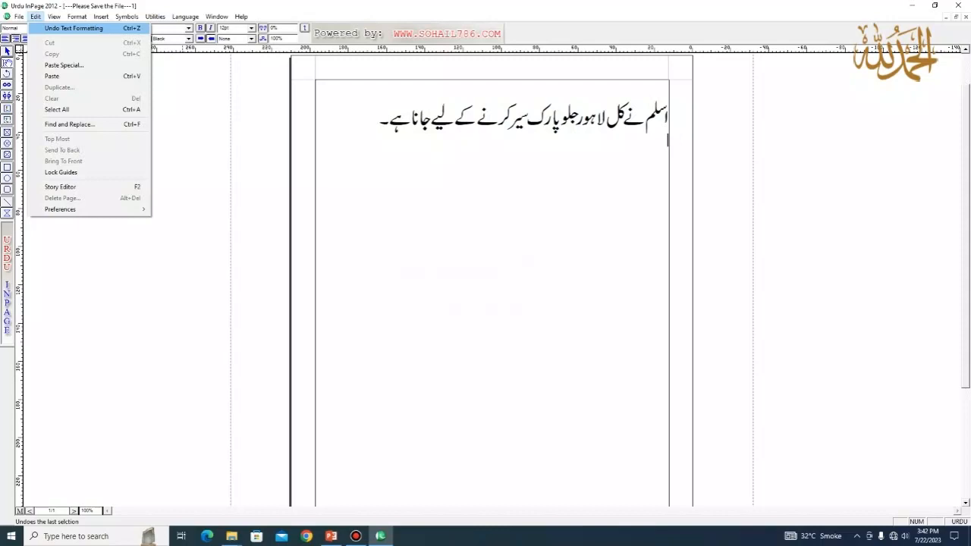
triple_click(487, 125)
key(ctrl+c)
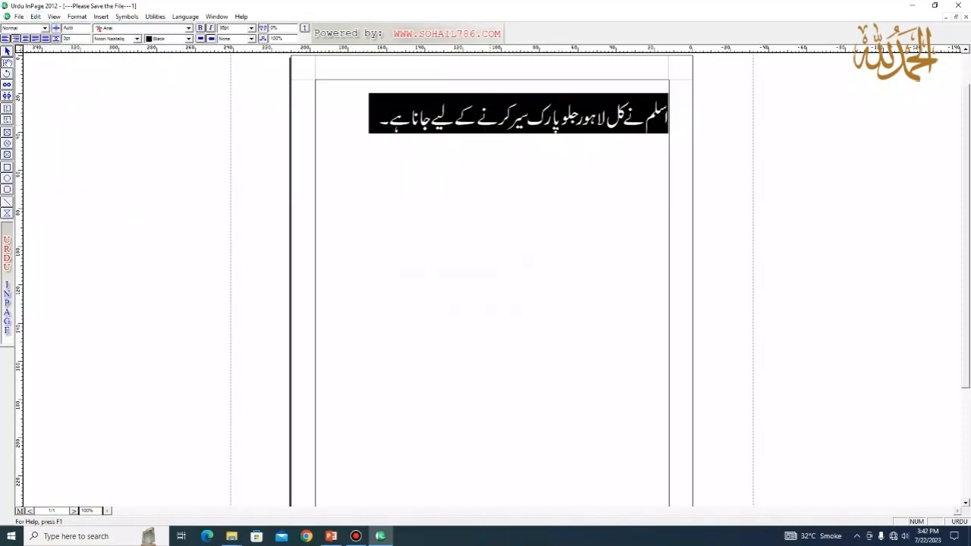
click(353, 138)
key(ctrl+v)
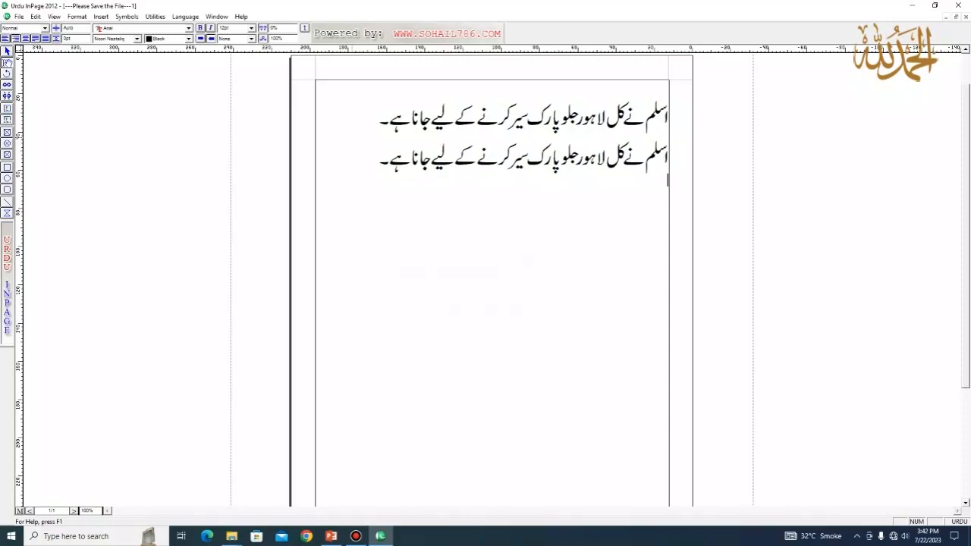
Apply a Single underline to the second half of the second line, from the last letter of "پارک" to the end
double_click(542, 159)
drag(543, 161, 381, 161)
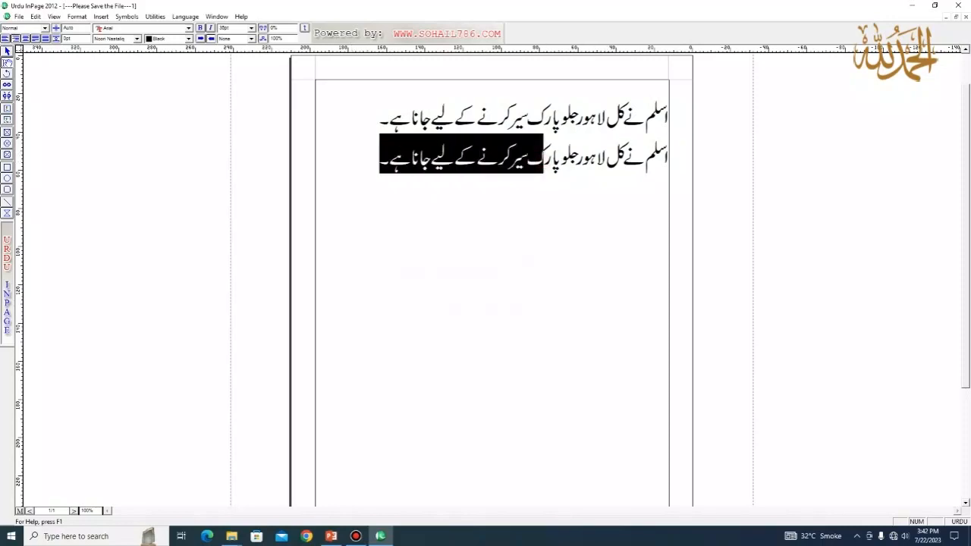
click(236, 38)
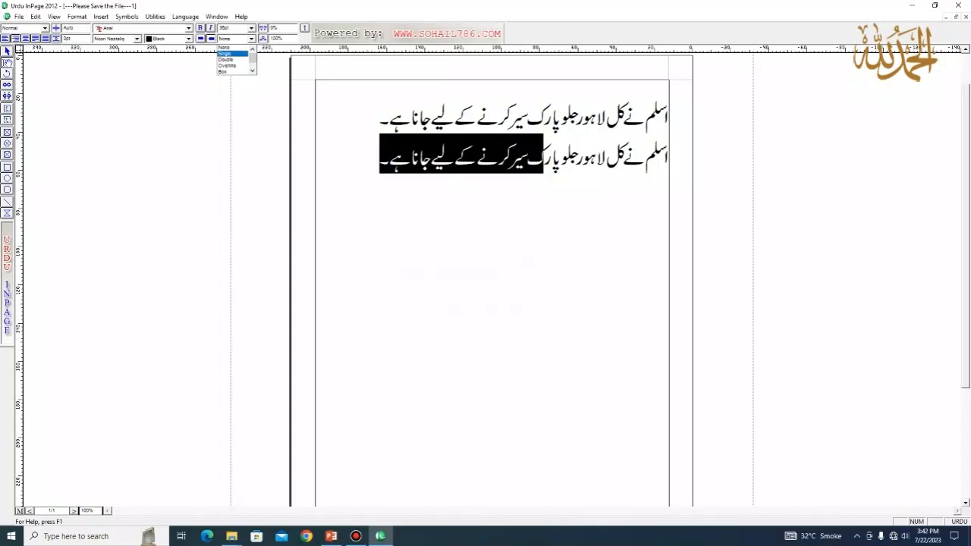
click(227, 54)
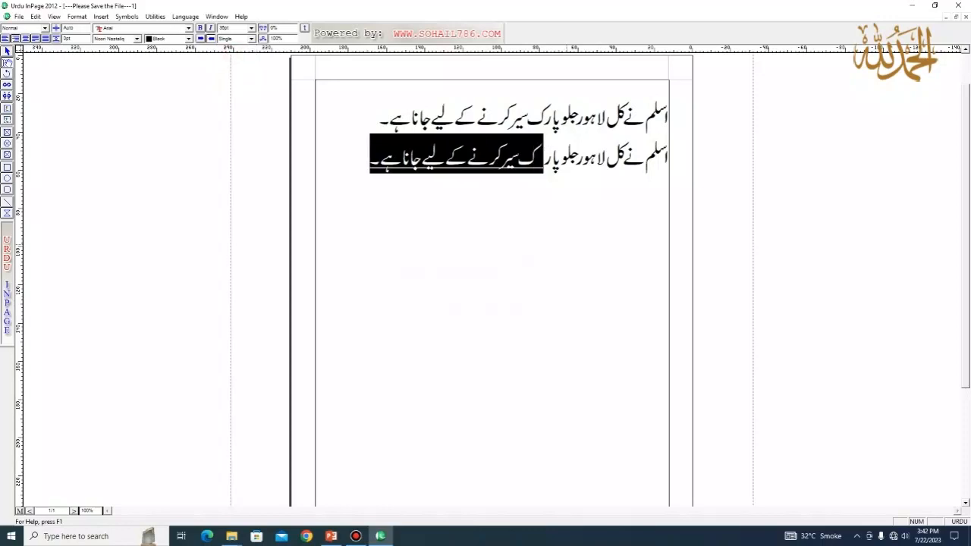
click(567, 228)
Delete the underlined part of the second line and undo the deletion
drag(544, 157, 359, 159)
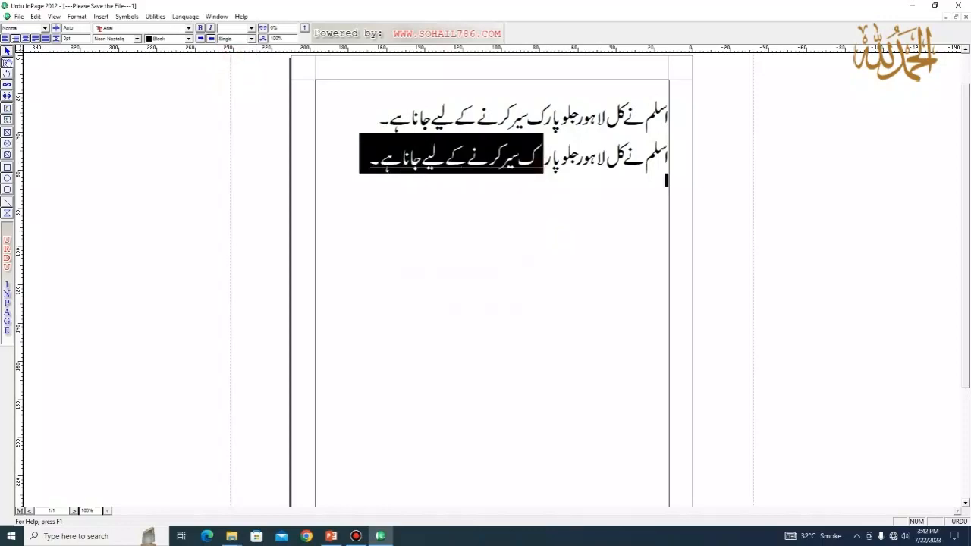
click(433, 200)
drag(544, 158, 370, 160)
key(Delete)
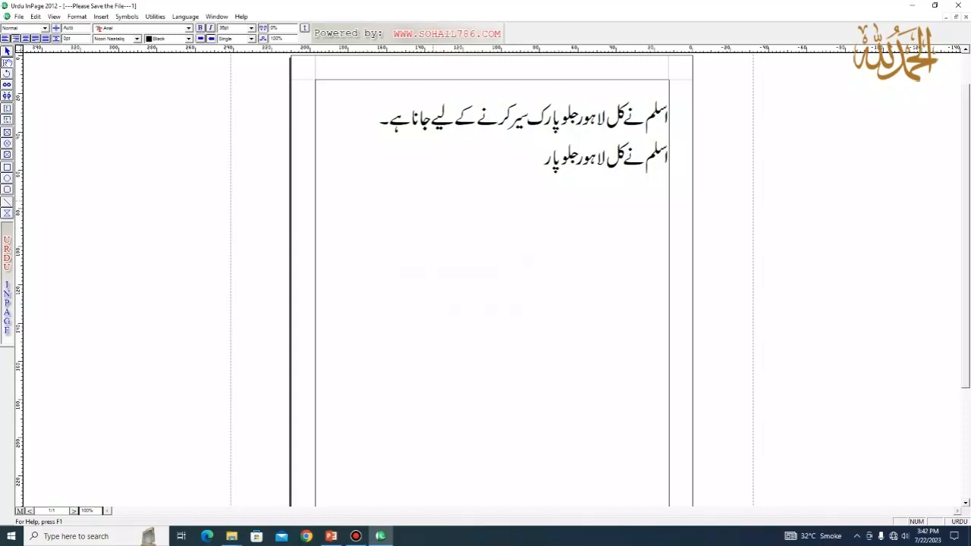
key(ctrl+z)
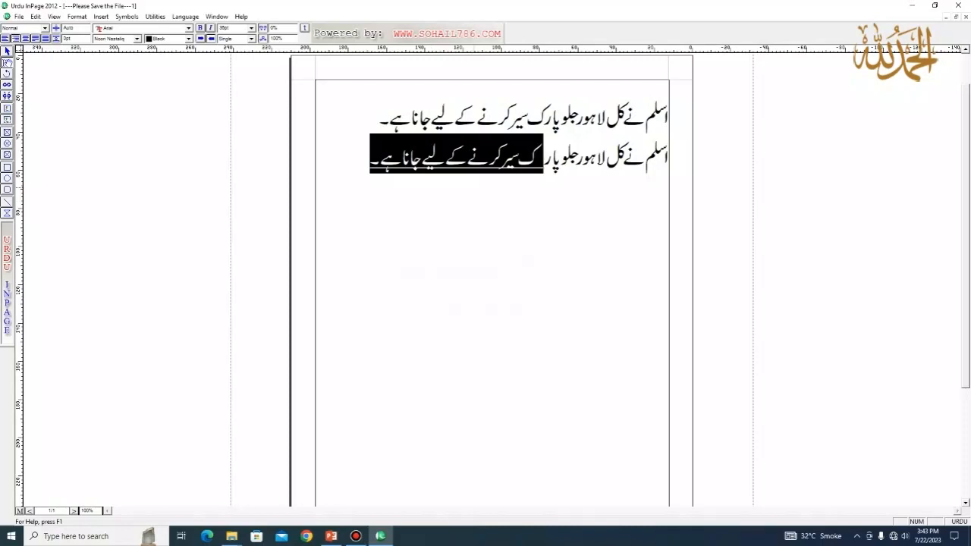
Delete the underlined words again, reverse it with Undo Text Editing, and look at the Redo Text Editing command
key(Delete)
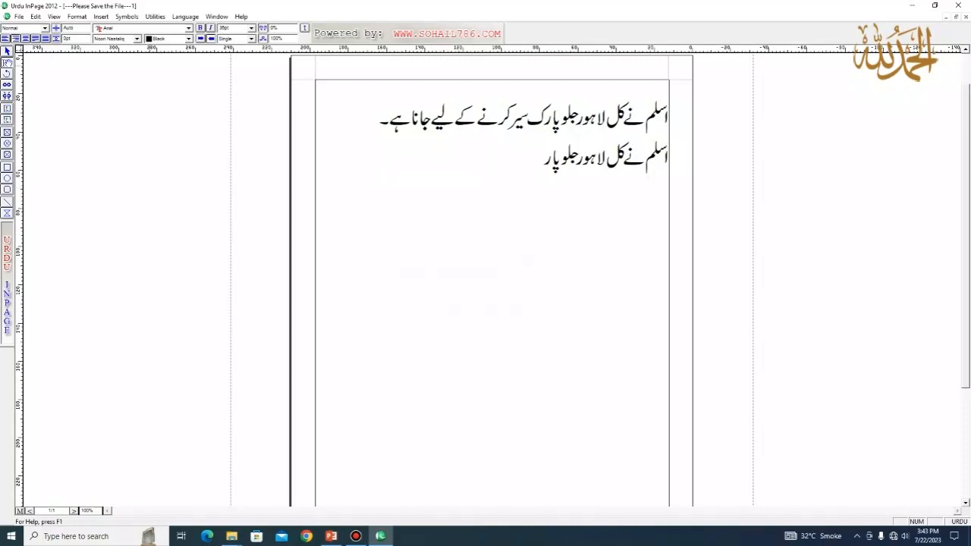
click(35, 16)
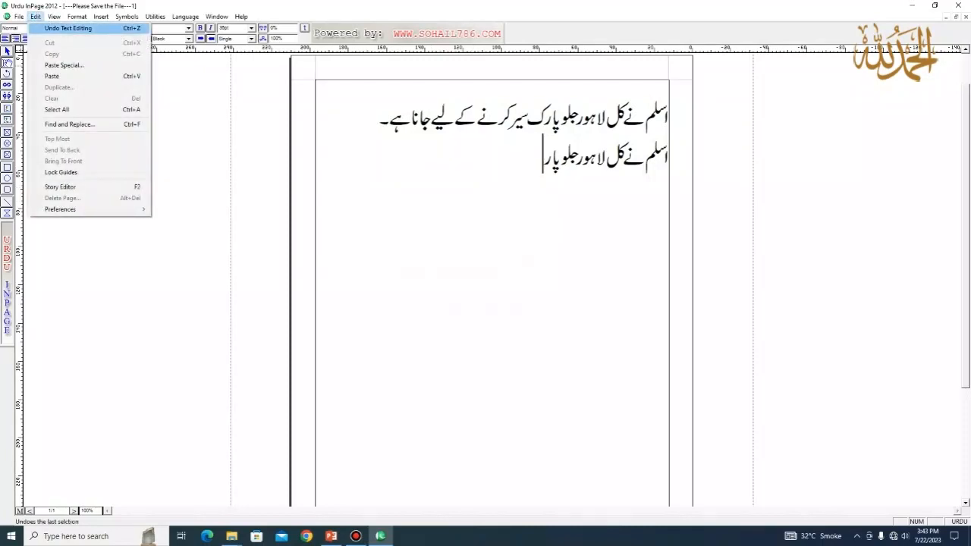
click(69, 28)
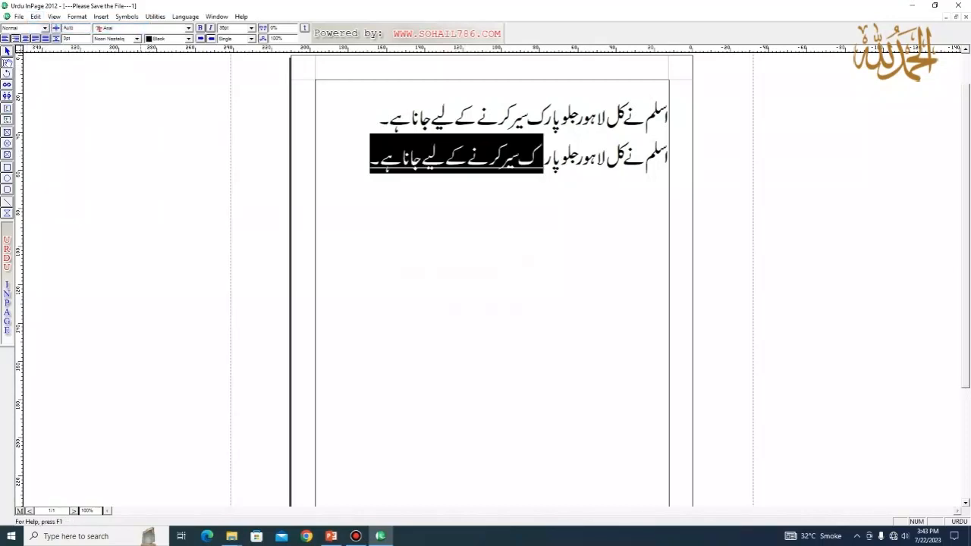
click(35, 16)
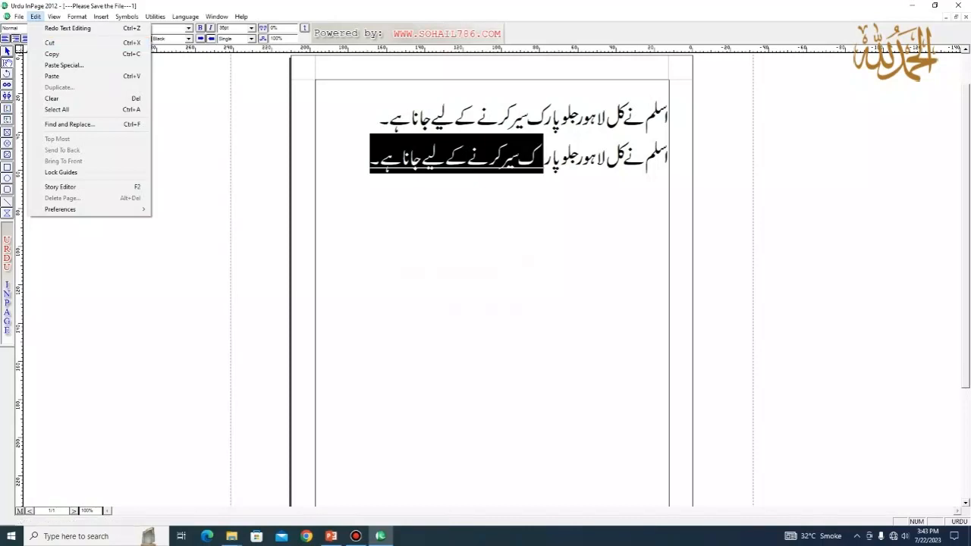
click(543, 203)
Copy the first line and paste it three times on consecutive lines, leaving a gap beneath the underlined sentence
triple_click(659, 112)
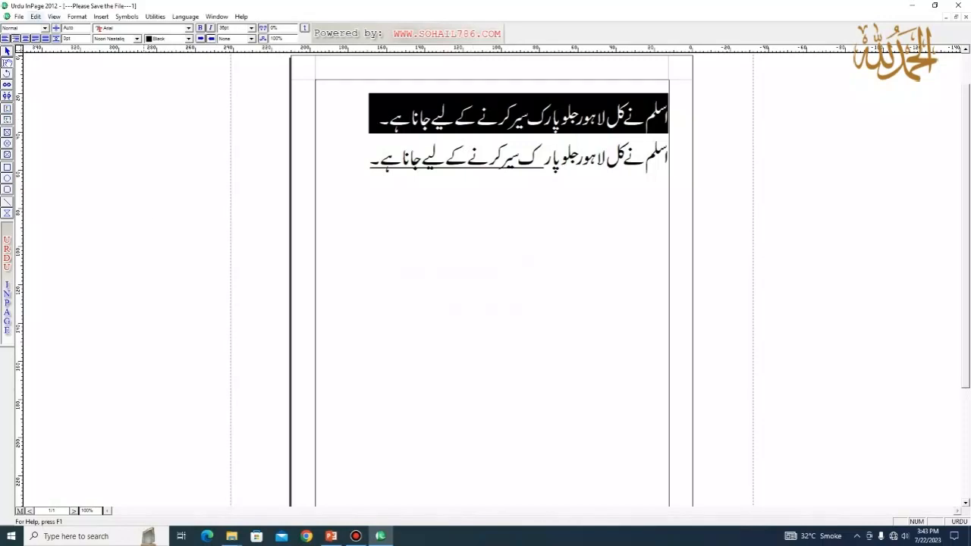
click(36, 16)
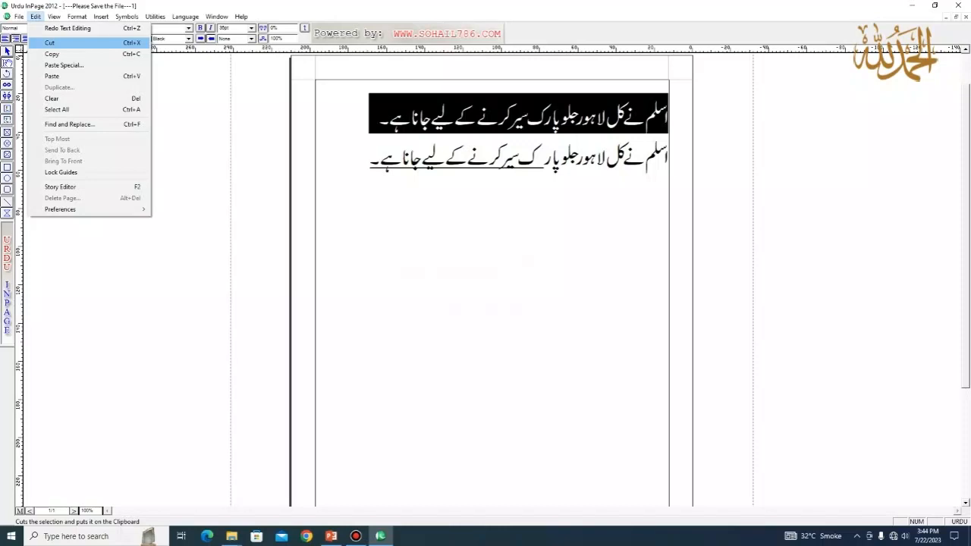
click(52, 54)
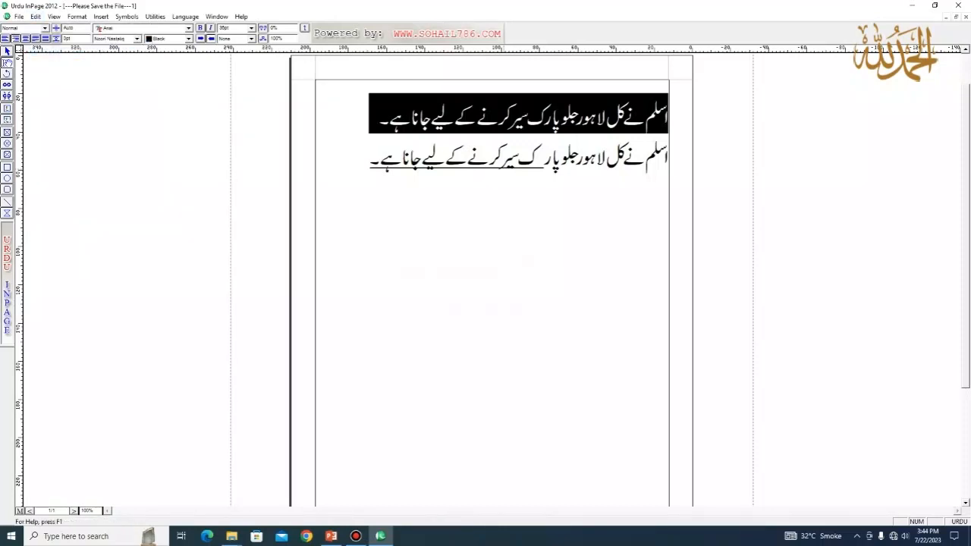
click(360, 171)
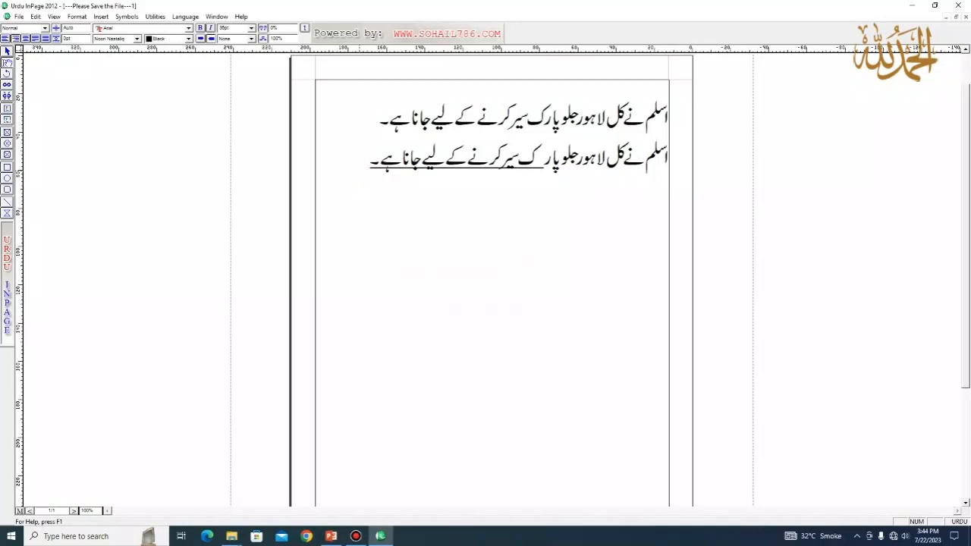
key(ctrl+v)
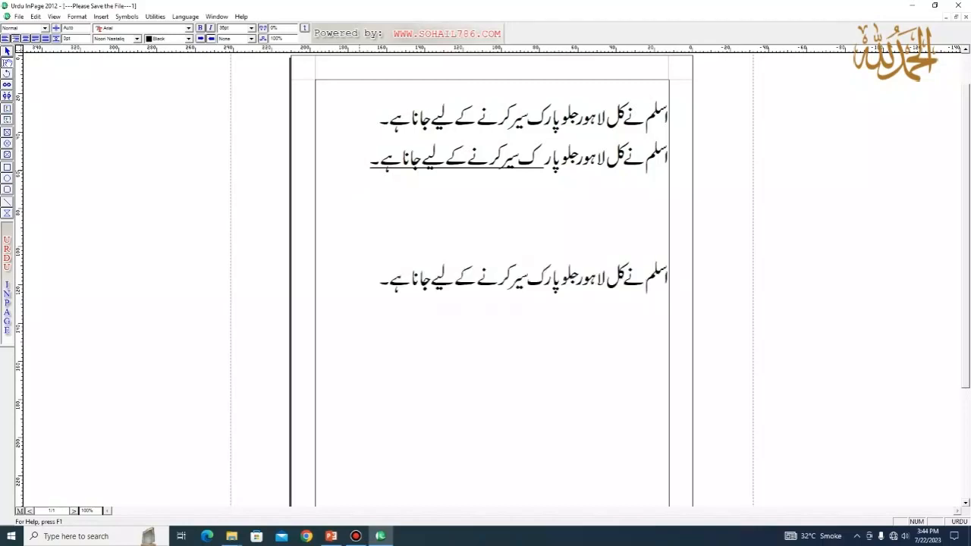
key(ctrl+v)
key(ctrl+v)
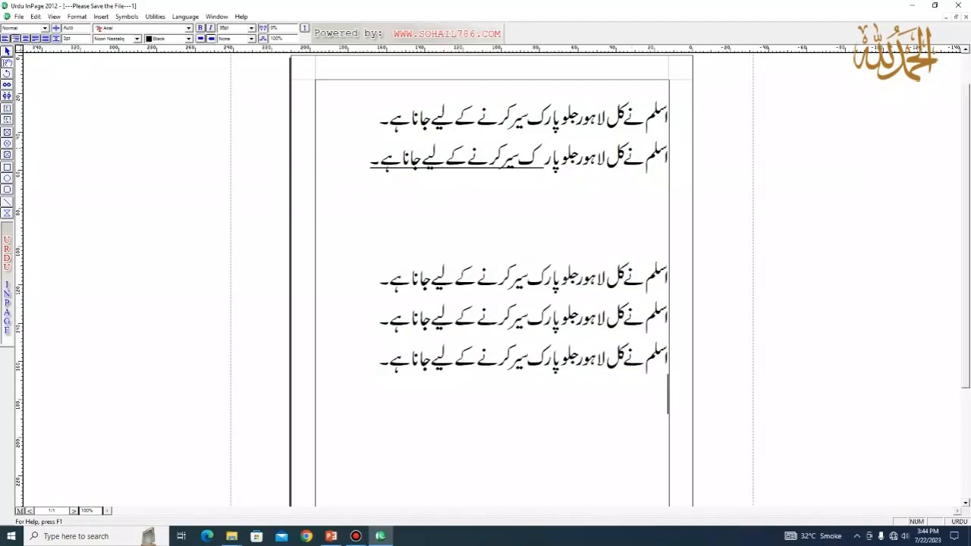
Change the text colour of the whole first line to red
triple_click(637, 118)
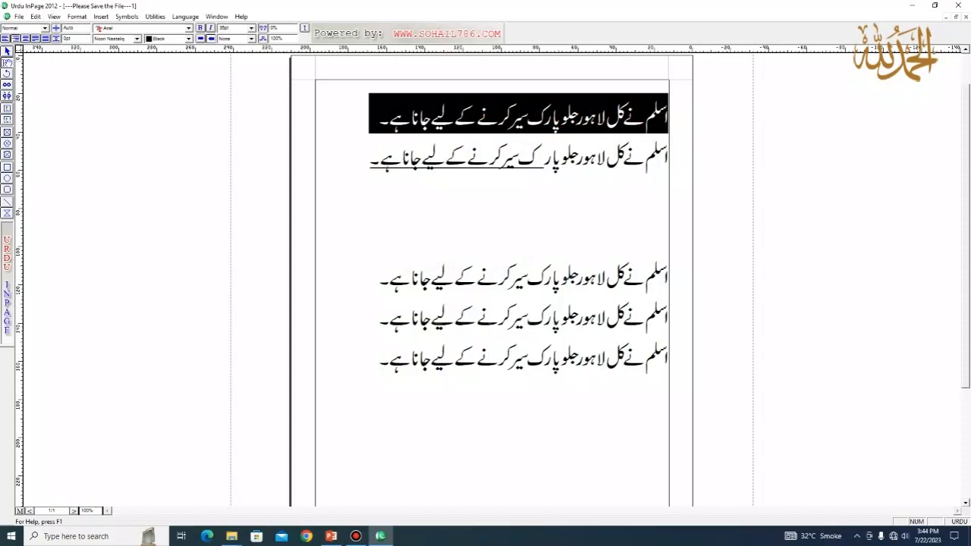
click(234, 39)
click(234, 40)
click(189, 38)
click(170, 64)
click(433, 190)
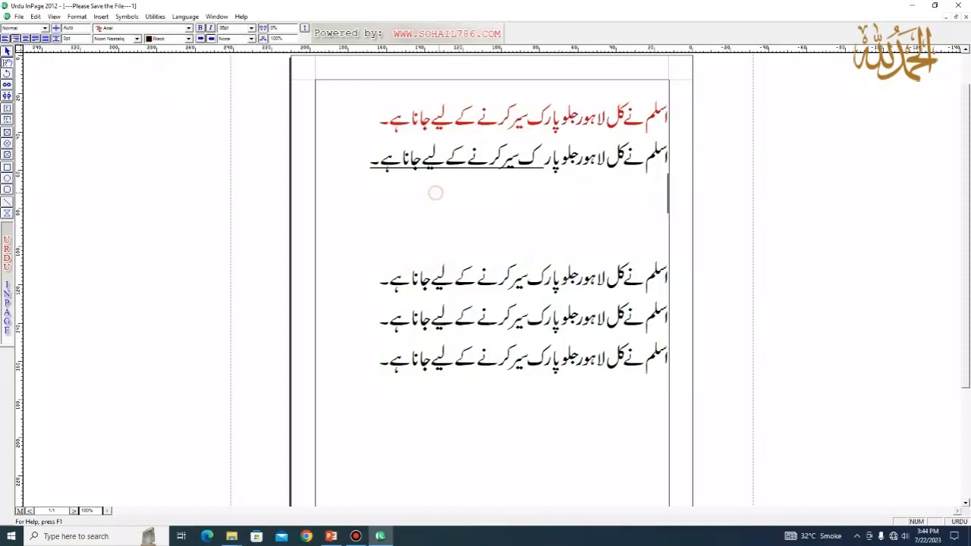
Cut the red first line and paste it three times on consecutive lines beneath the last black sentence
triple_click(648, 115)
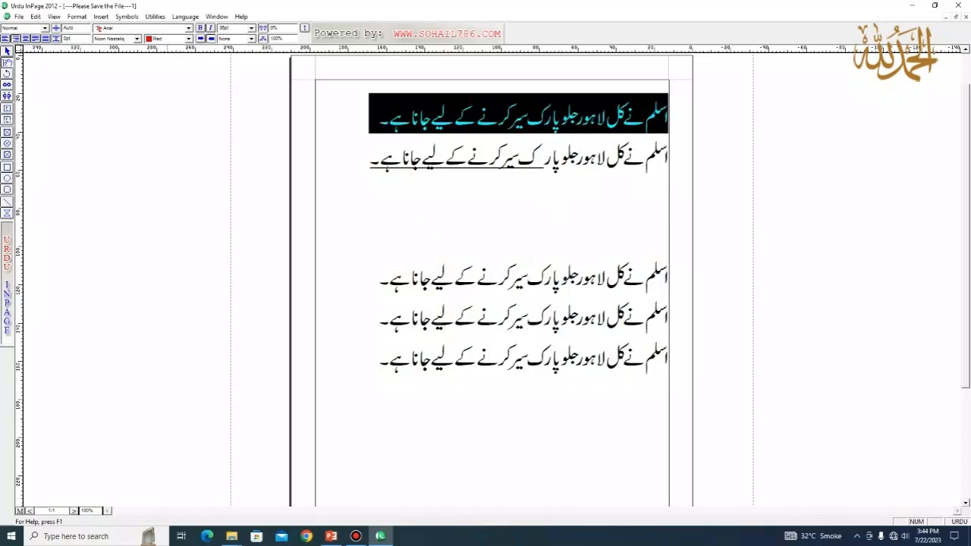
click(35, 15)
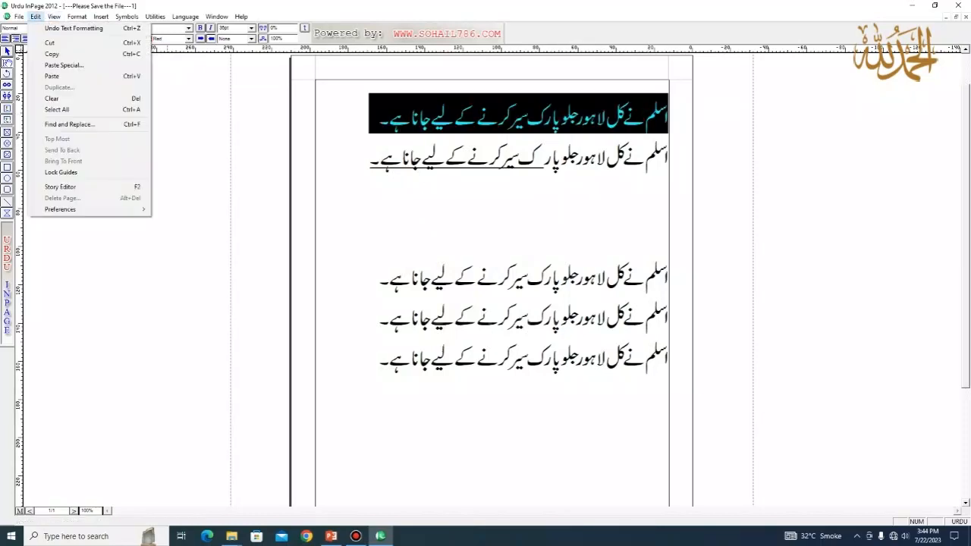
click(50, 43)
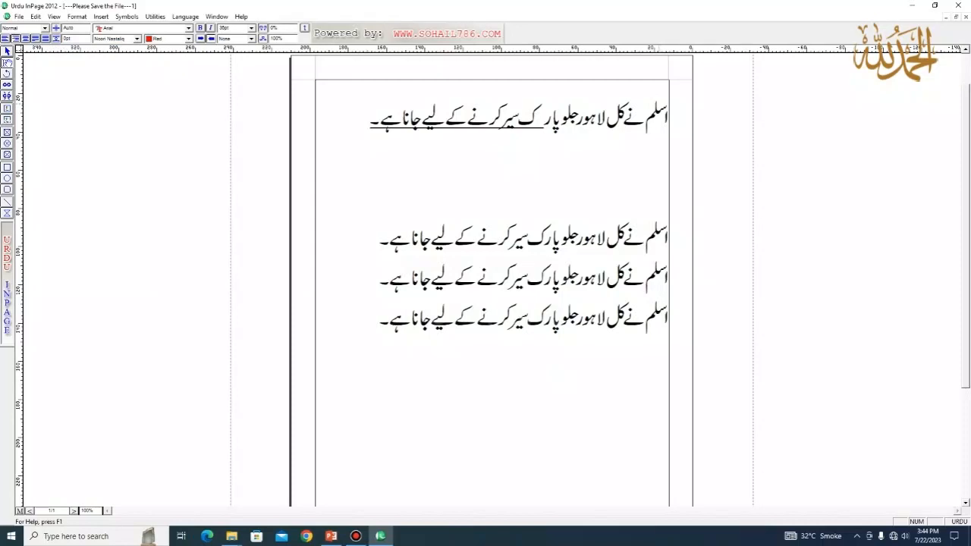
click(379, 322)
key(Return)
key(ctrl+v)
key(ctrl+v)
key(ctrl+v)
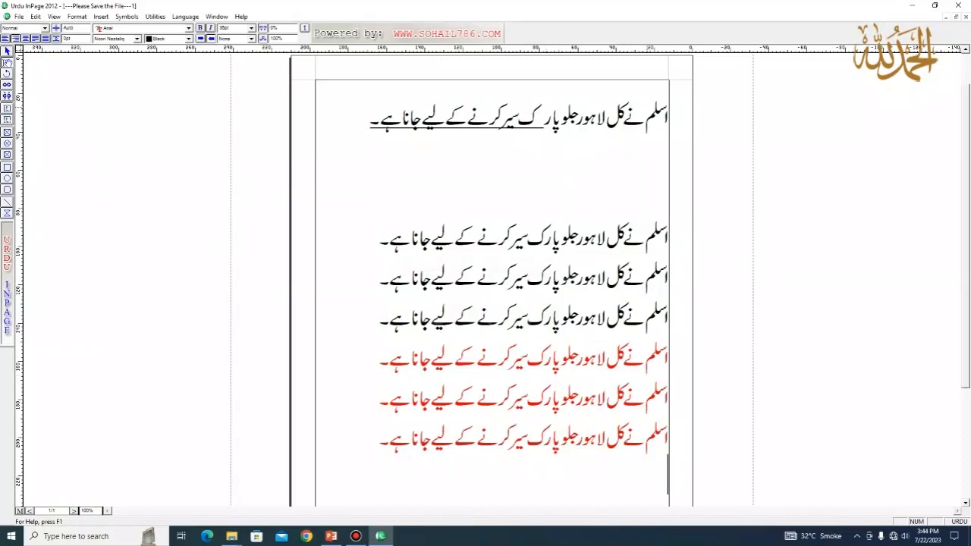
Remove one blank line from the gap beneath the underlined sentence
click(645, 110)
click(35, 16)
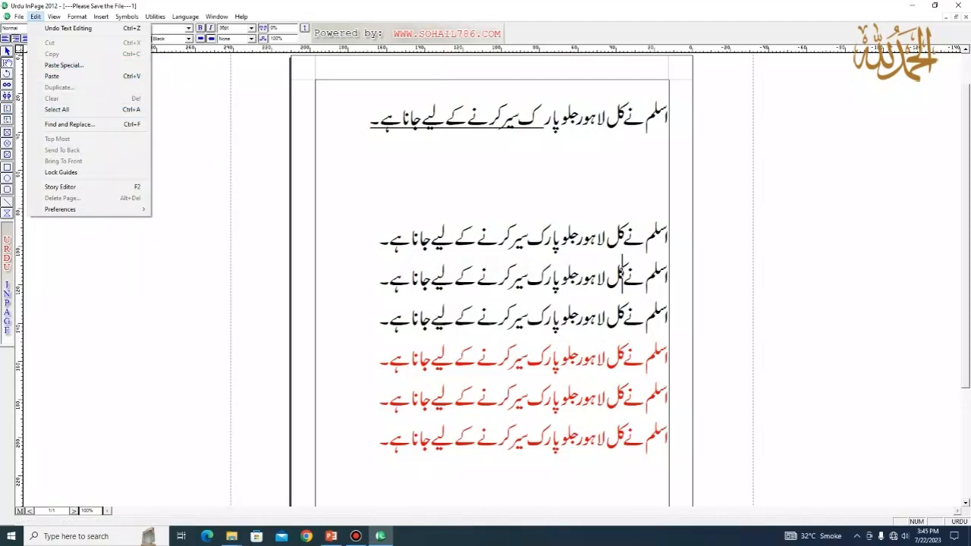
click(587, 174)
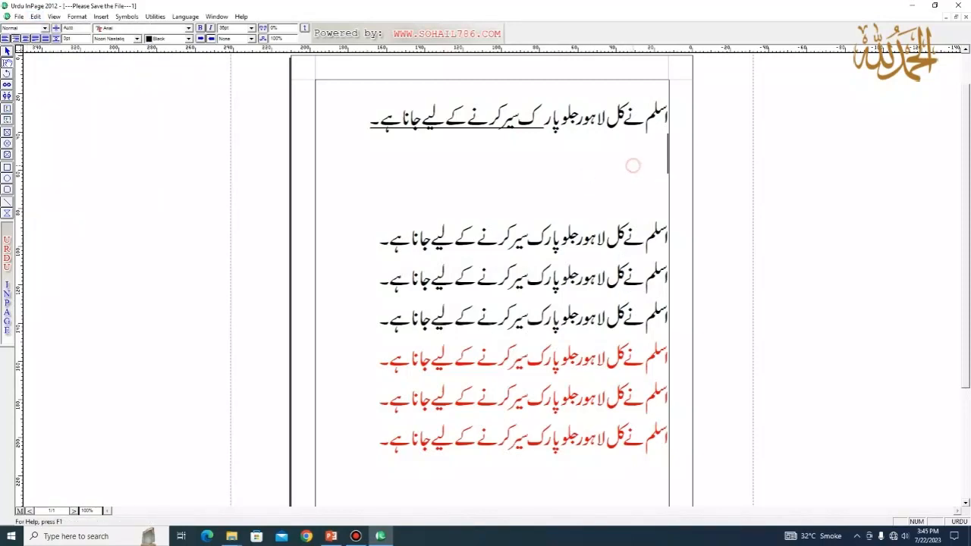
key(BackSpace)
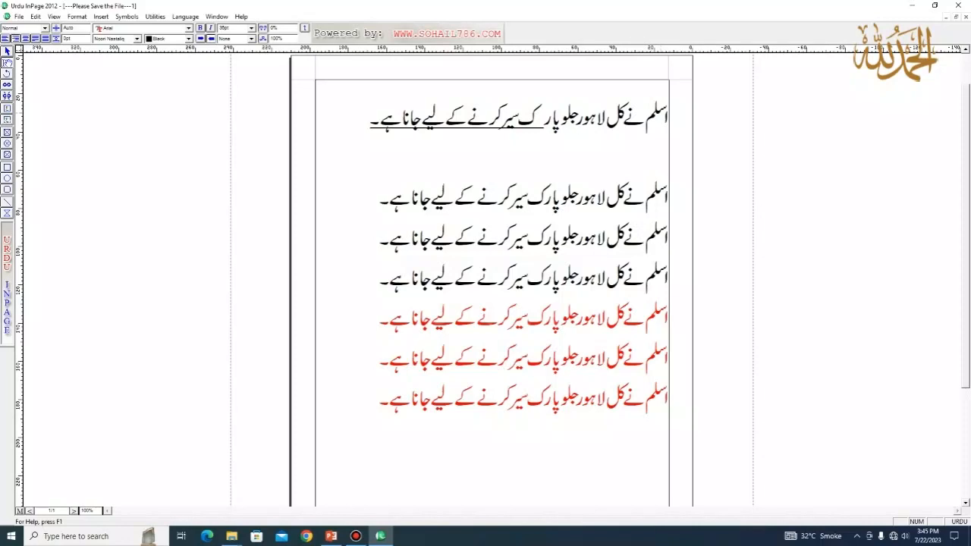
Change the text colour of the second word in the underlined sentence's line to red
double_click(634, 118)
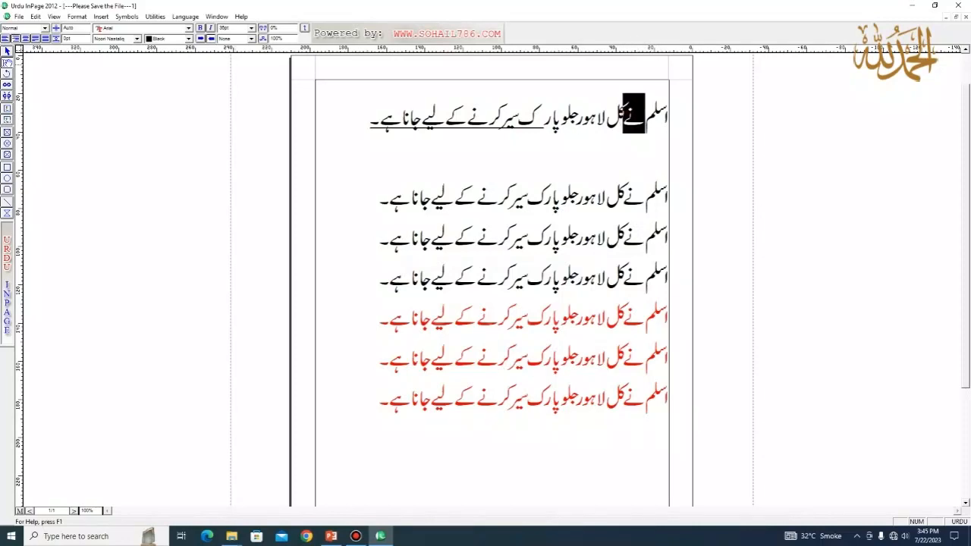
click(189, 38)
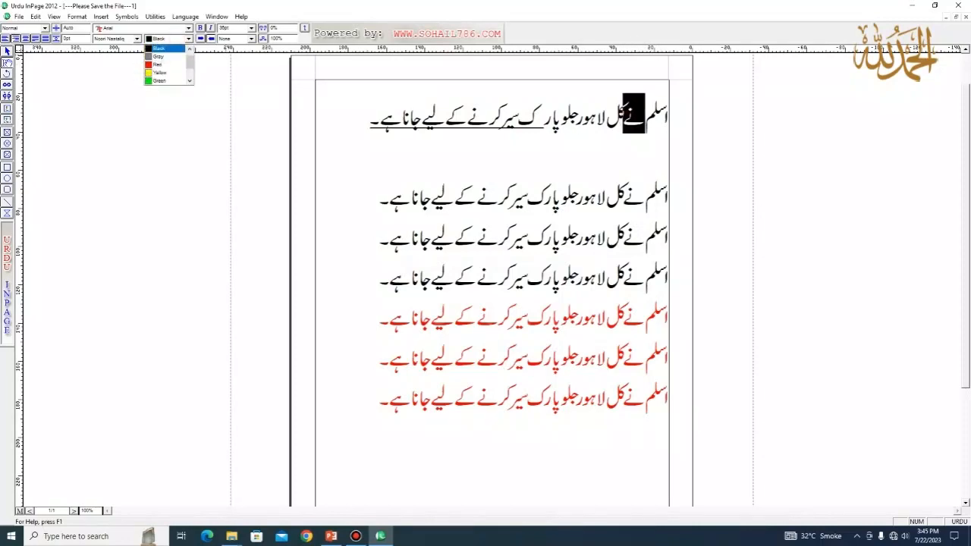
click(163, 64)
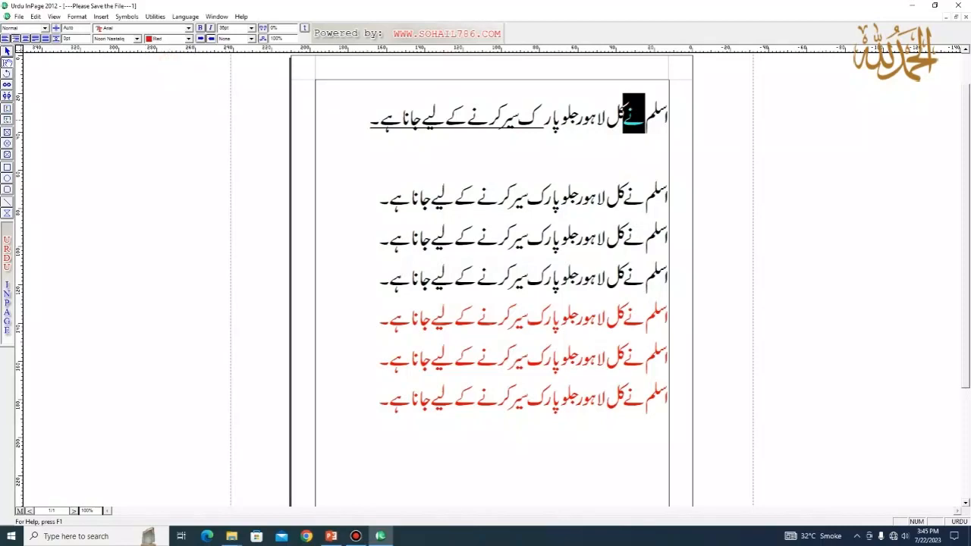
Colour the joined letters of the top line's first word yellow
click(649, 116)
mouse_move(647, 117)
mouse_down()
mouse_move(668, 116)
mouse_move(644, 116)
mouse_up()
click(665, 115)
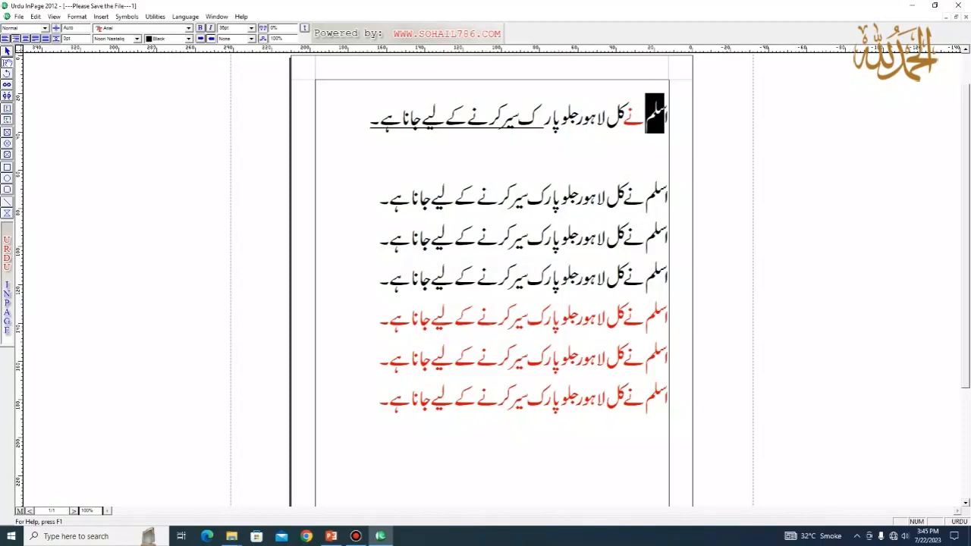
click(189, 38)
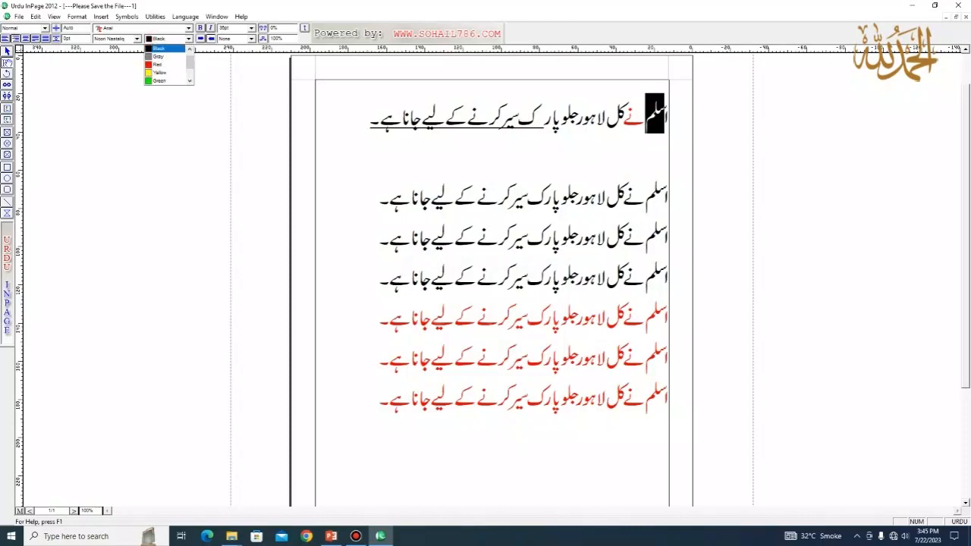
click(164, 70)
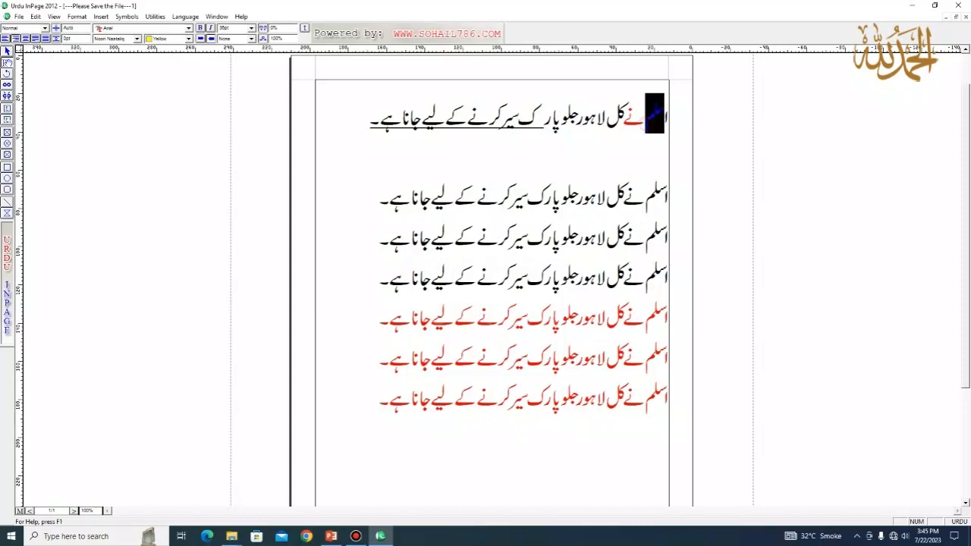
Set the text colour of the joined letters in the top line's first word to magenta
click(189, 38)
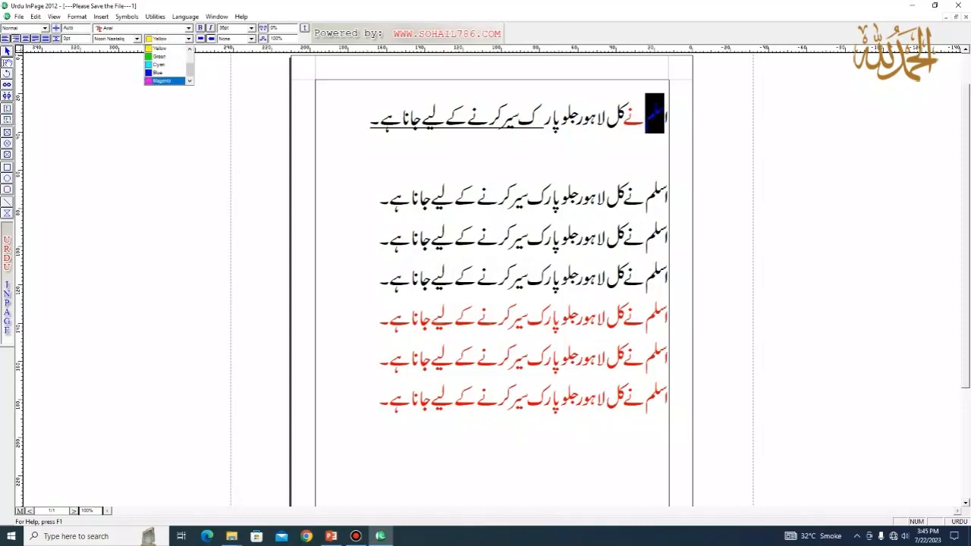
click(163, 81)
click(585, 178)
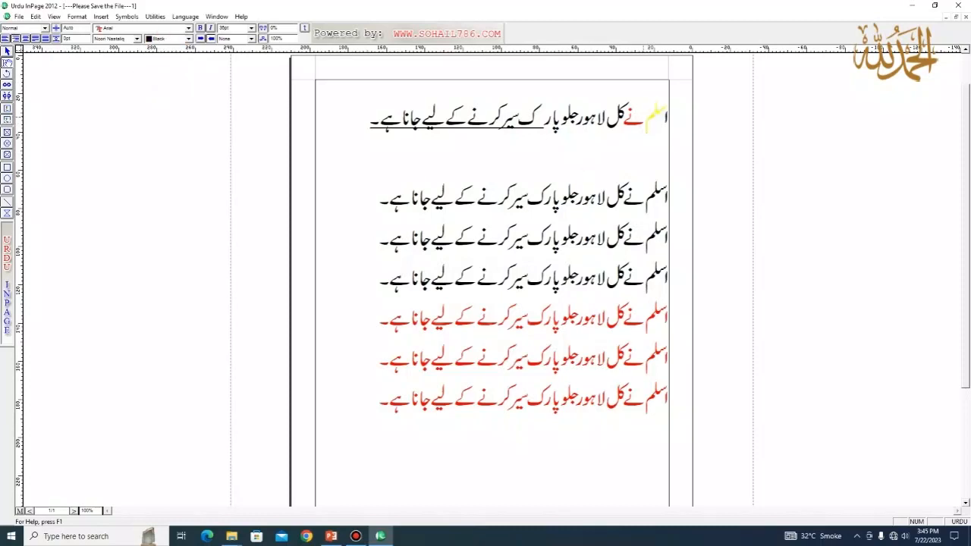
drag(643, 117, 663, 117)
click(189, 38)
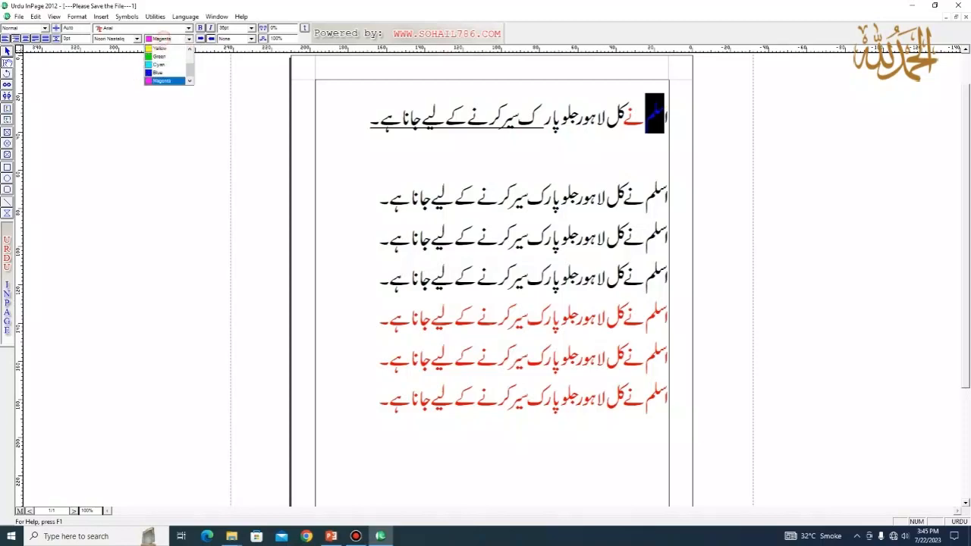
click(162, 80)
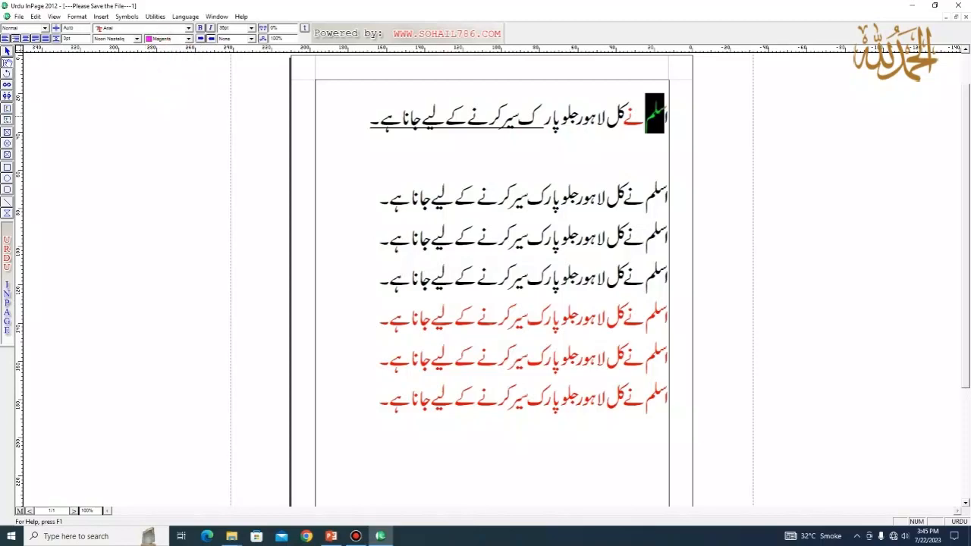
Reduce the font size of the word لاہور in the top line to 12 pt
drag(581, 116, 607, 117)
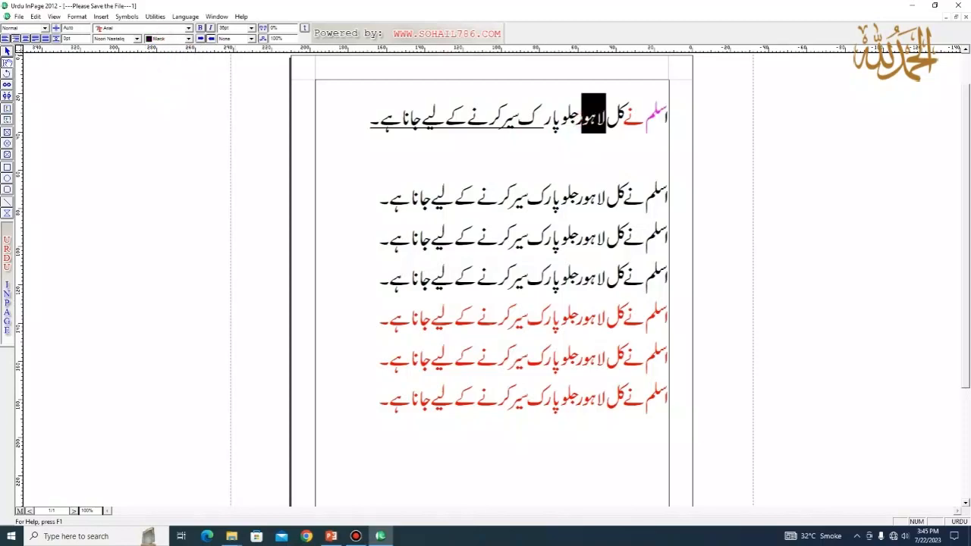
click(251, 28)
click(228, 47)
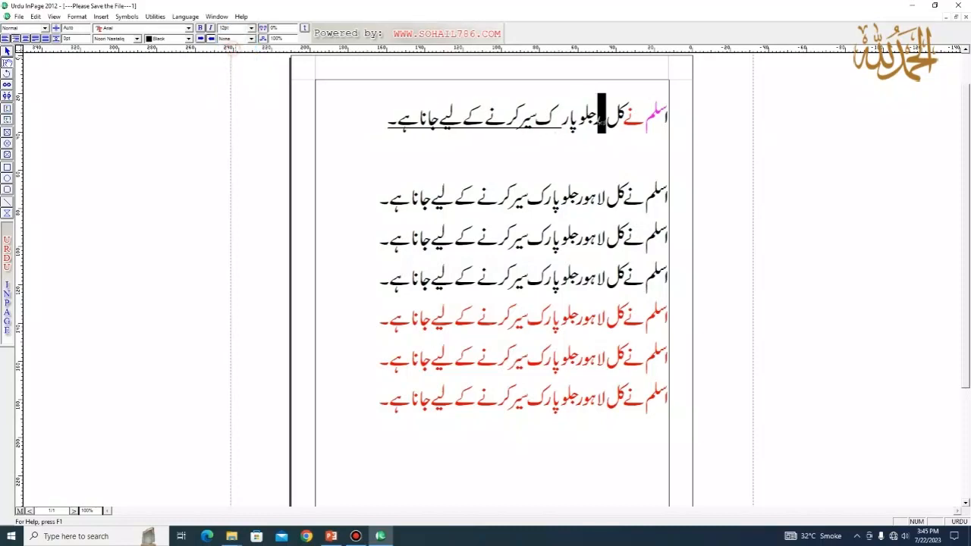
click(573, 161)
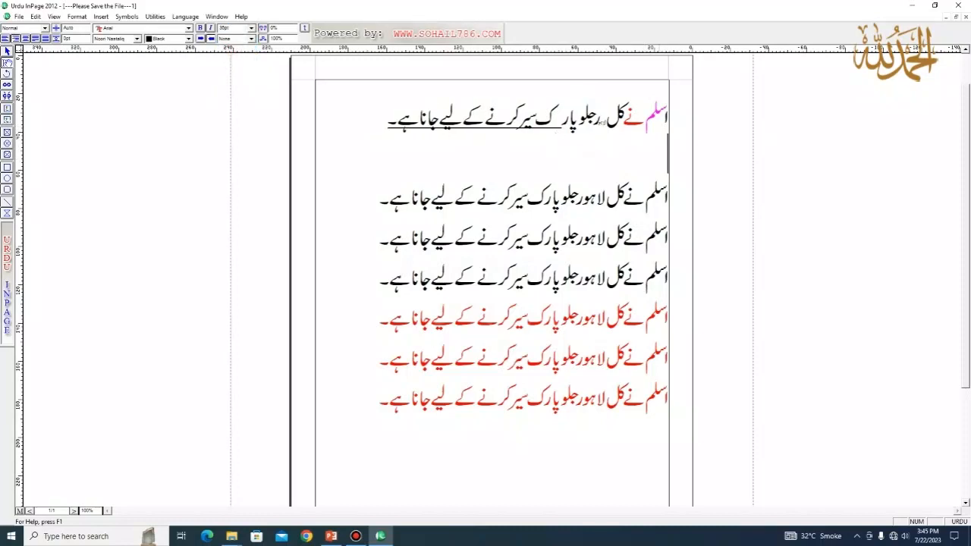
Copy the opening words of the top line, from the first word through the 12 pt word
drag(670, 114, 594, 116)
right_click(607, 115)
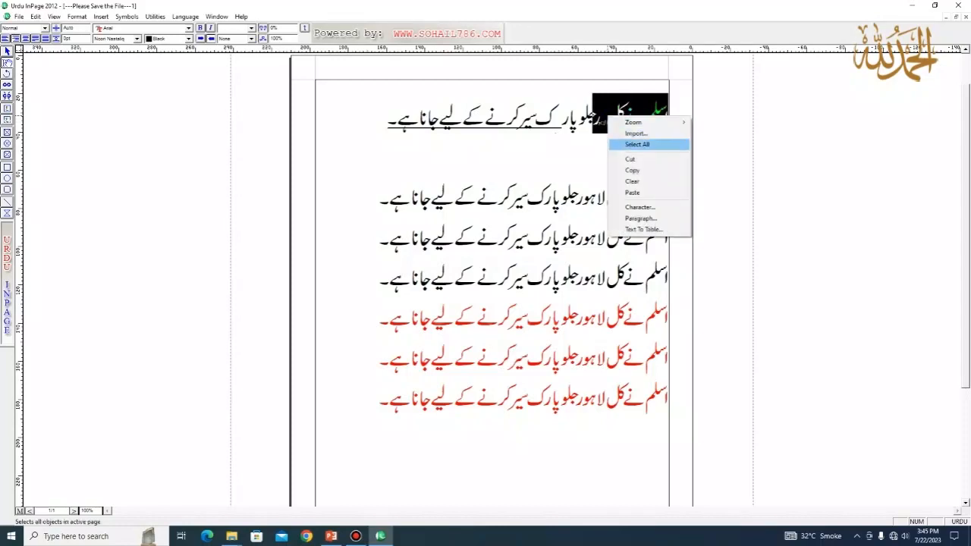
click(628, 169)
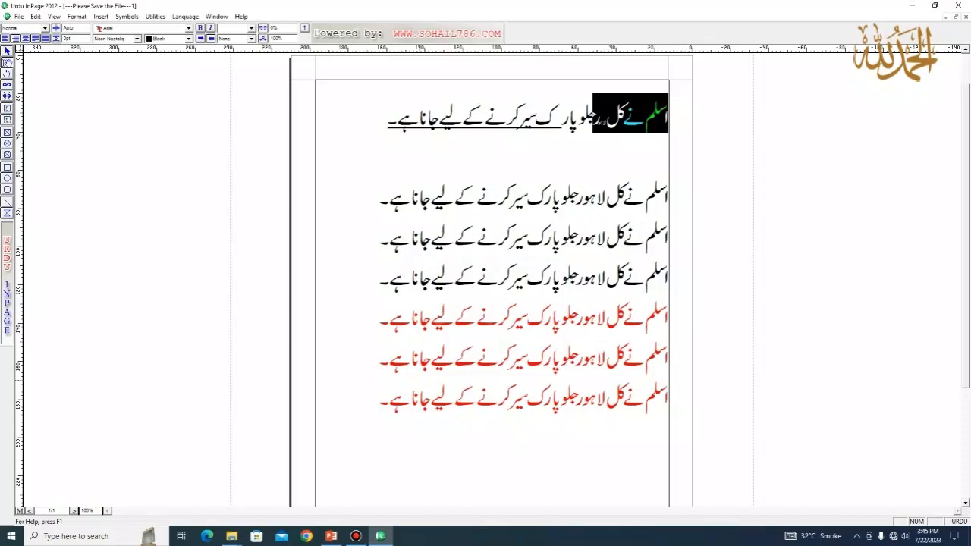
Use Paste Special to insert the copied words as Inpage Format on a new line below the last red sentence, followed by a line break
click(376, 400)
key(Return)
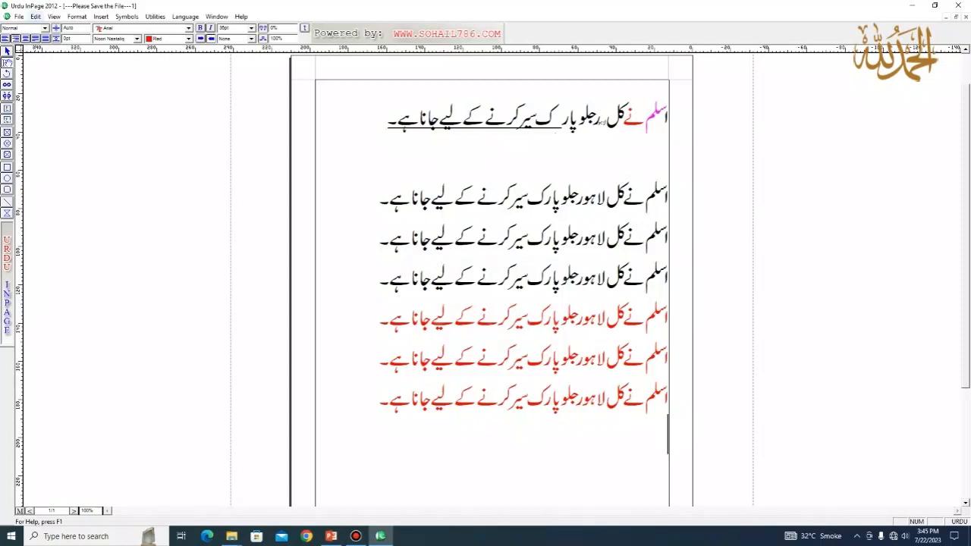
click(36, 16)
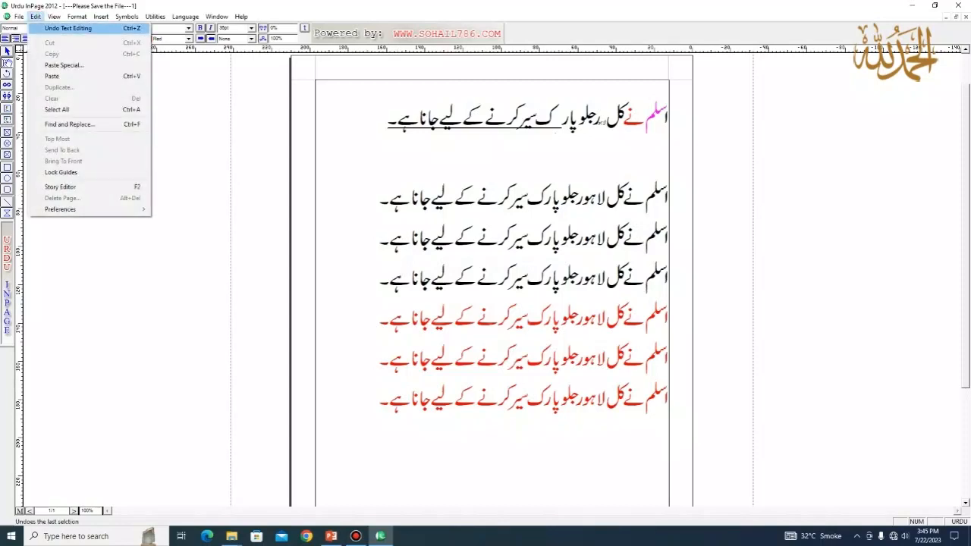
click(64, 66)
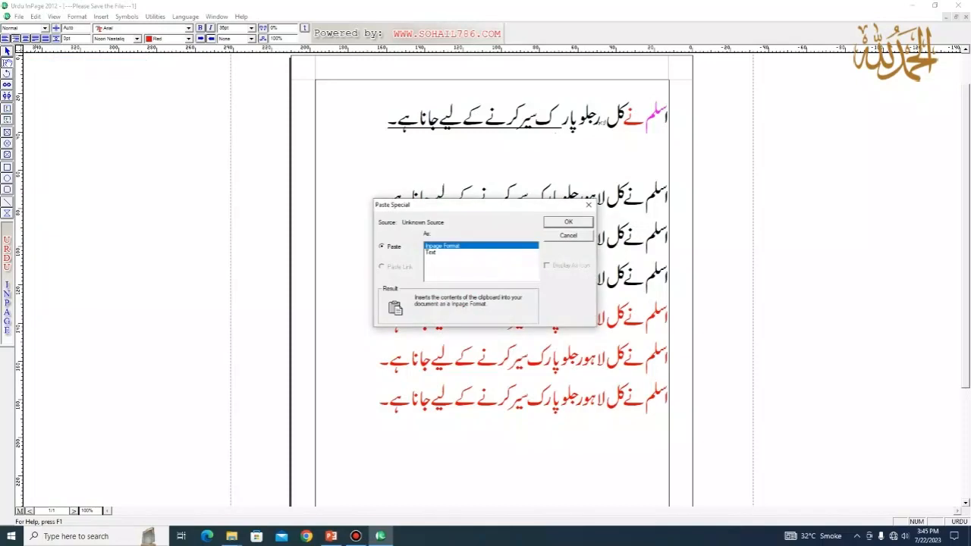
click(436, 253)
click(436, 246)
key(Return)
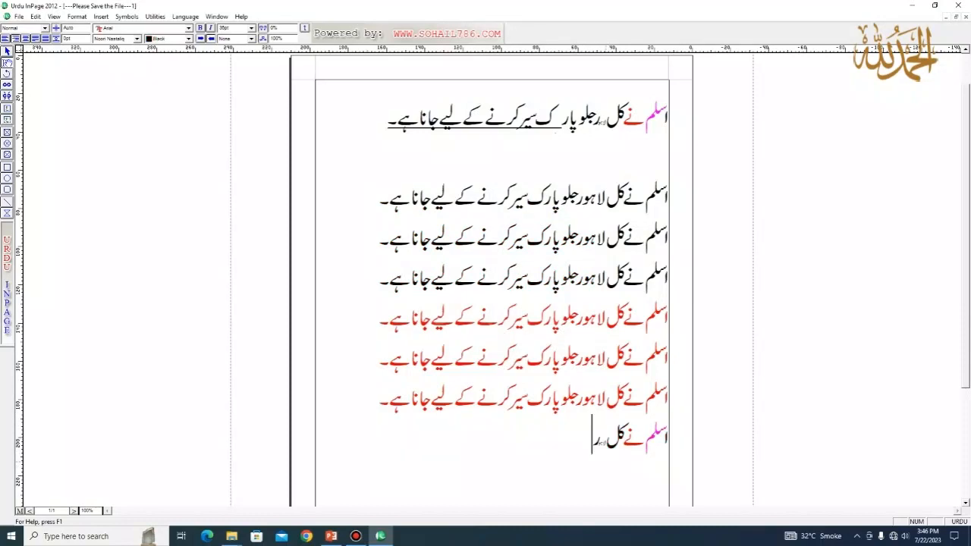
key(Return)
Switch to PowerPoint and copy the words "URDU EDIT" from the bullet text on slide 12
click(331, 536)
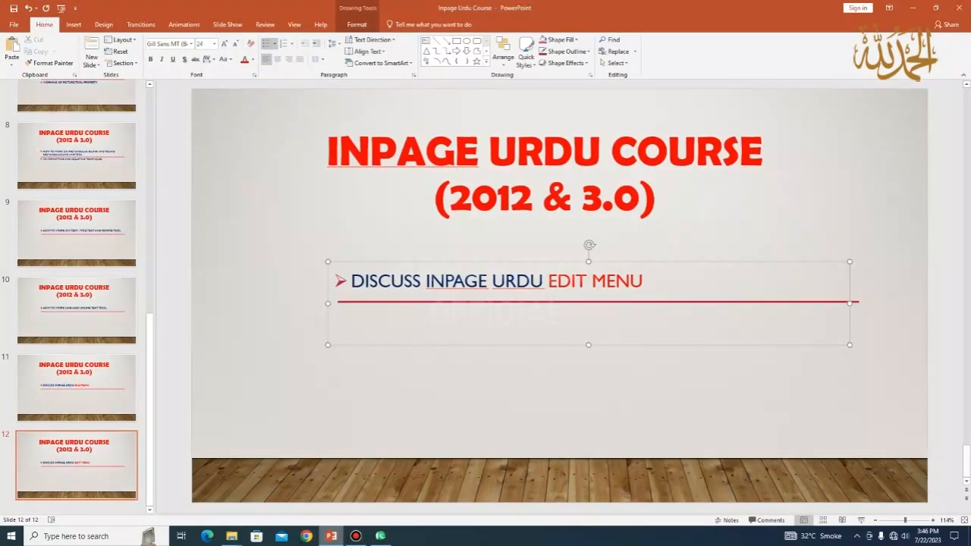
drag(491, 282, 592, 282)
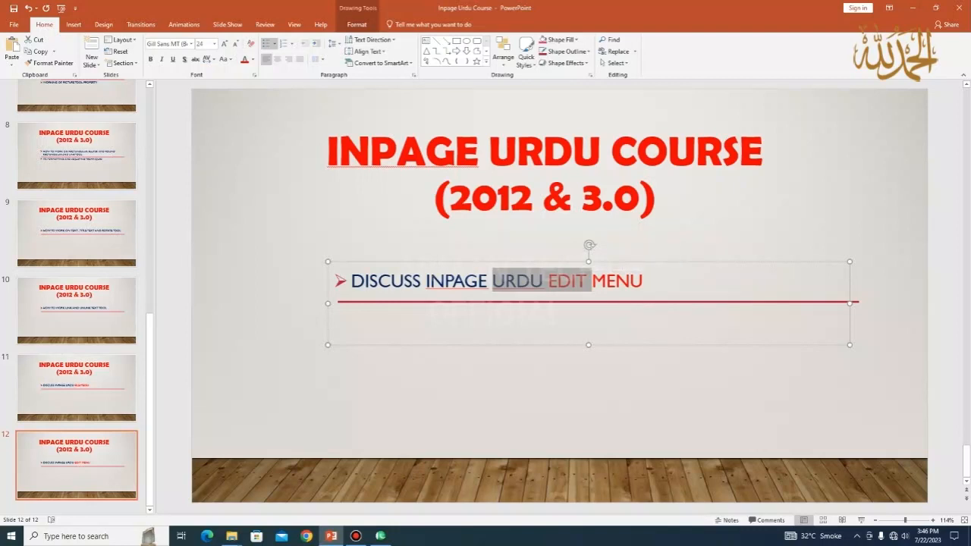
right_click(531, 283)
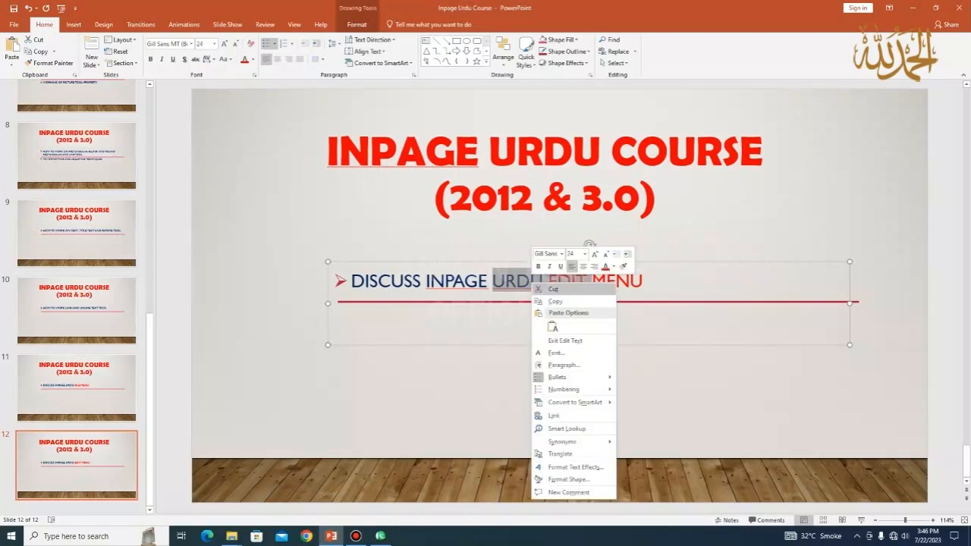
click(556, 301)
Switch back to the Urdu InPage document and set the typing language to English
key(alt+Tab)
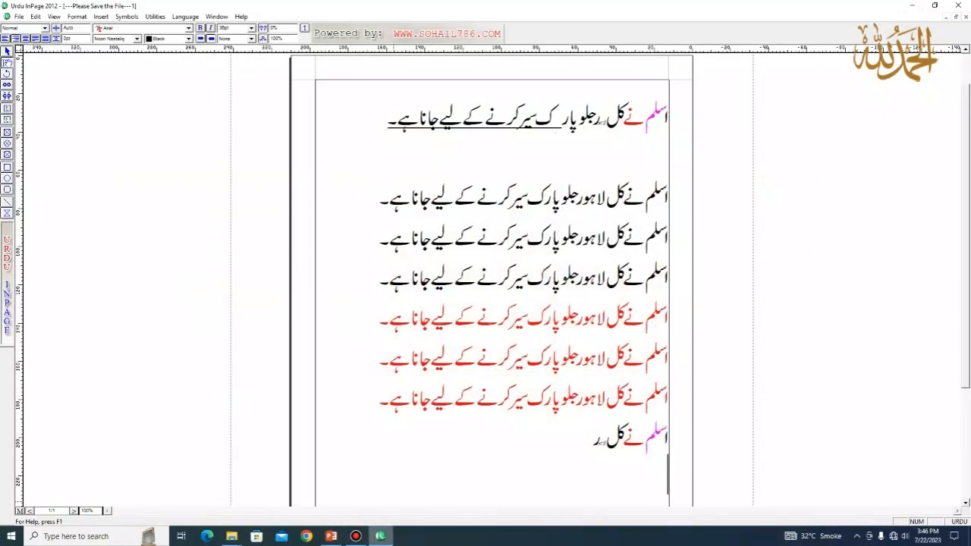
mouse_move(380, 537)
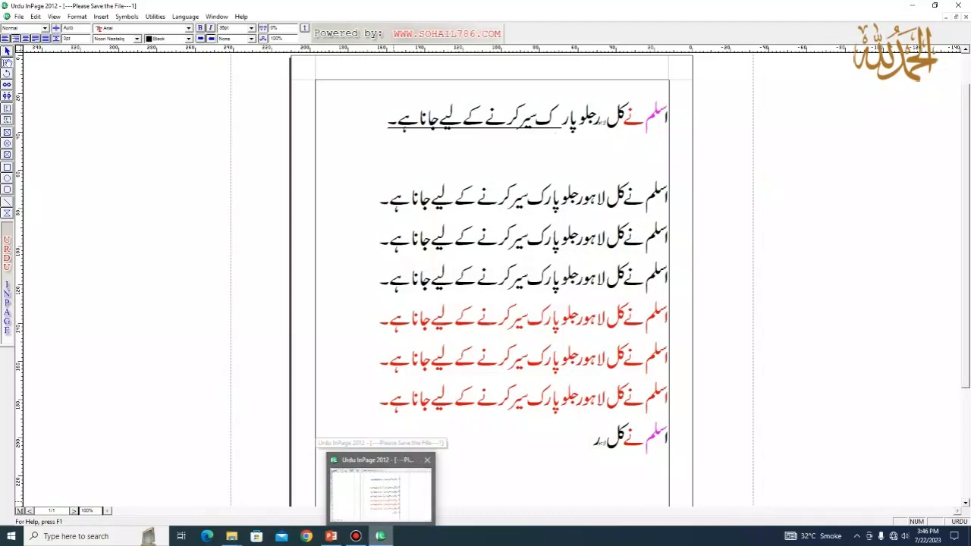
click(386, 495)
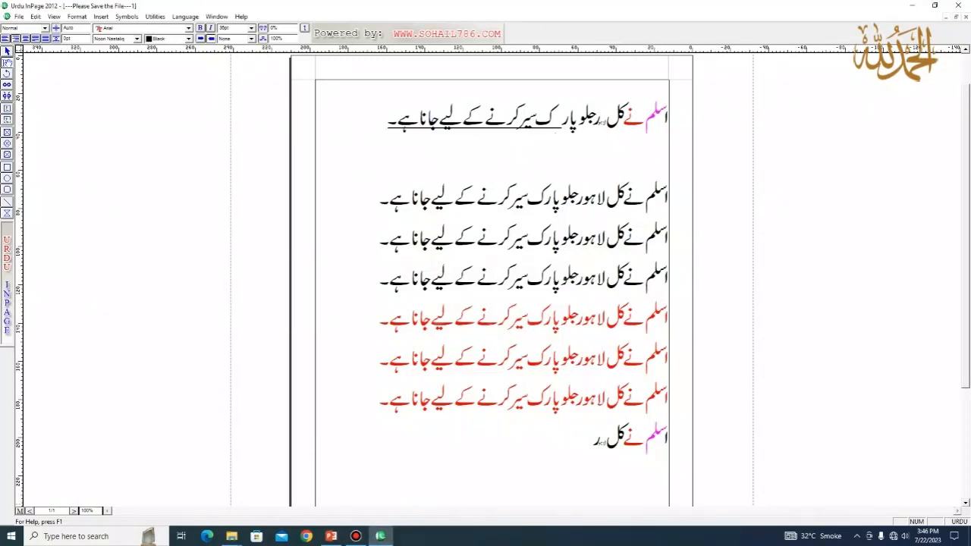
click(960, 521)
Use Paste Special to insert the copied slide text as Picture (Metafile) on the blank line below the multicoloured words
click(645, 479)
click(36, 16)
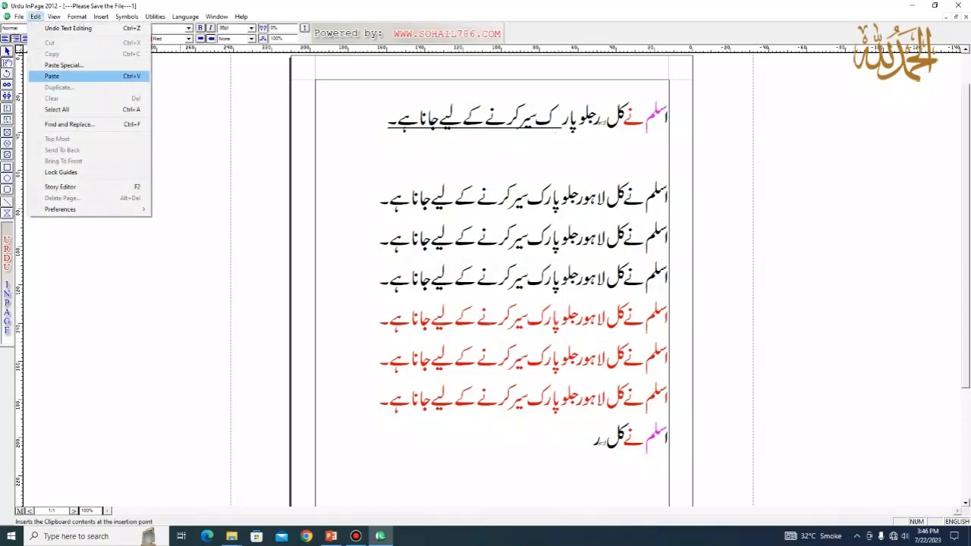
click(61, 65)
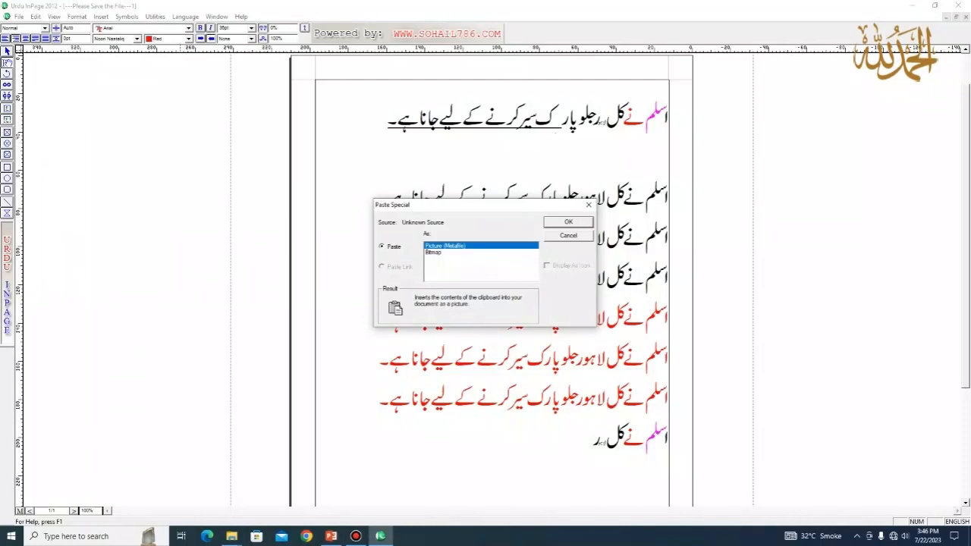
key(Return)
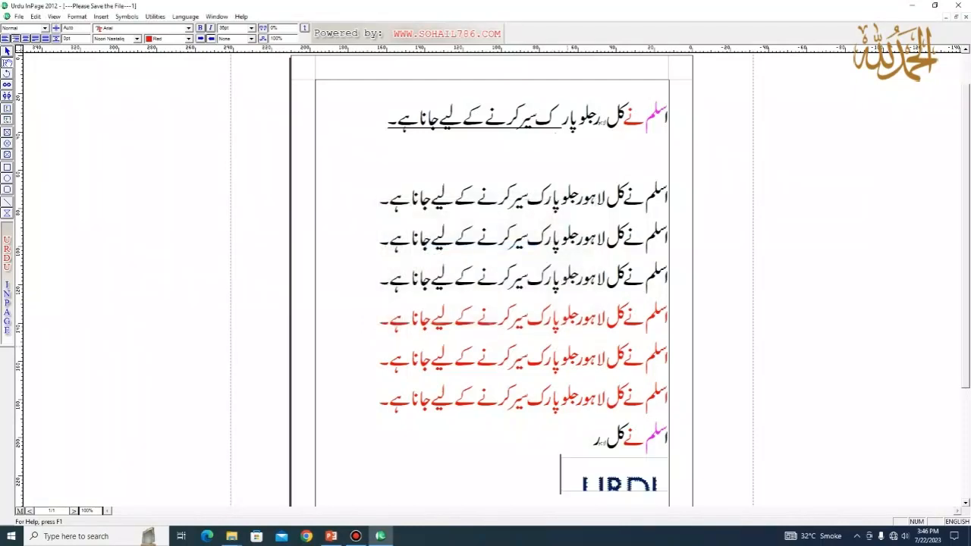
Try to select the pasted metafile picture below the multicoloured words as an object
scroll(486, 281, down, 2)
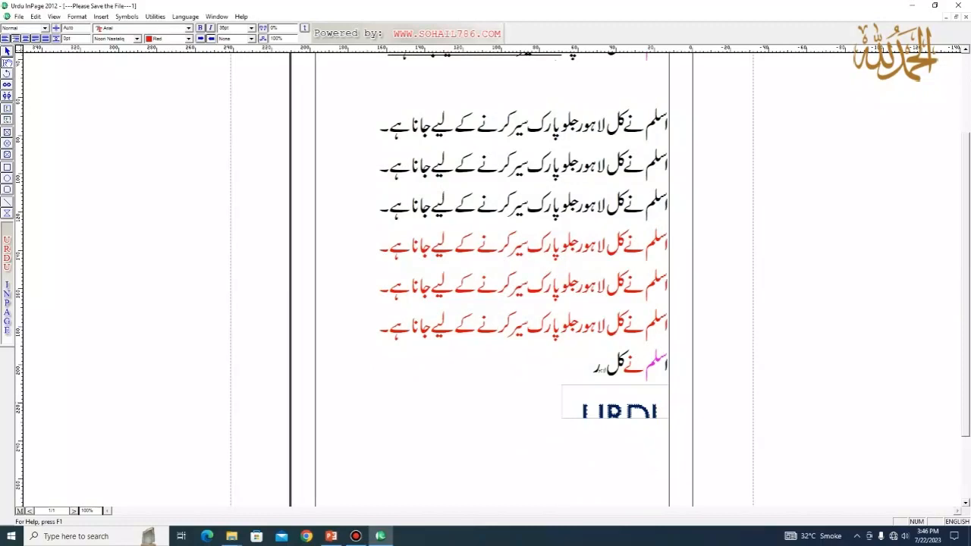
click(7, 51)
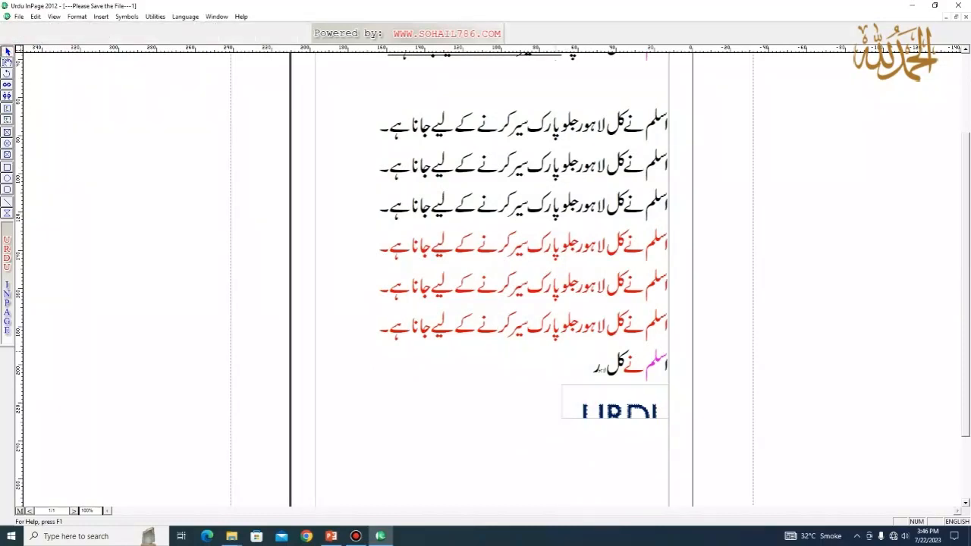
click(603, 409)
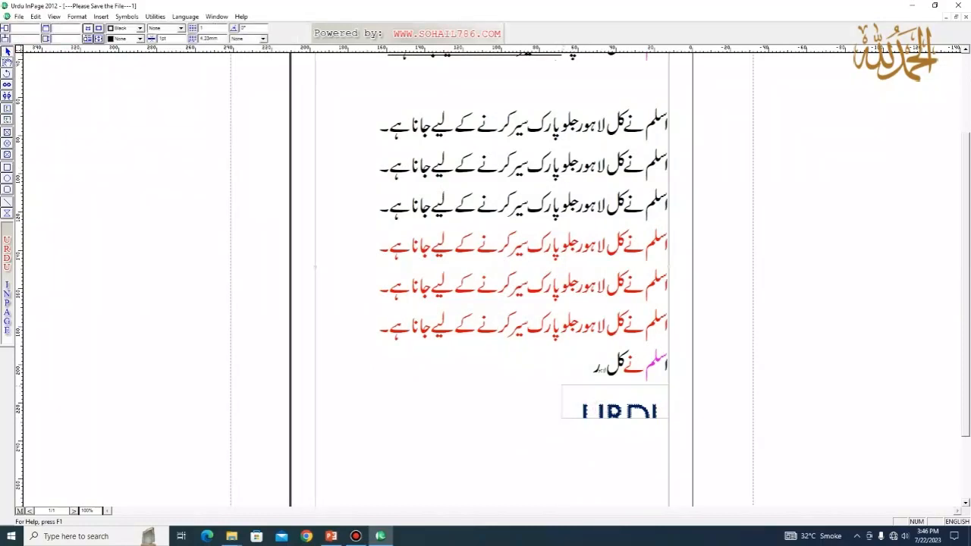
click(588, 398)
click(506, 420)
Use Paste Special to insert the copied slide text as Bitmap on the line below the metafile picture
click(6, 63)
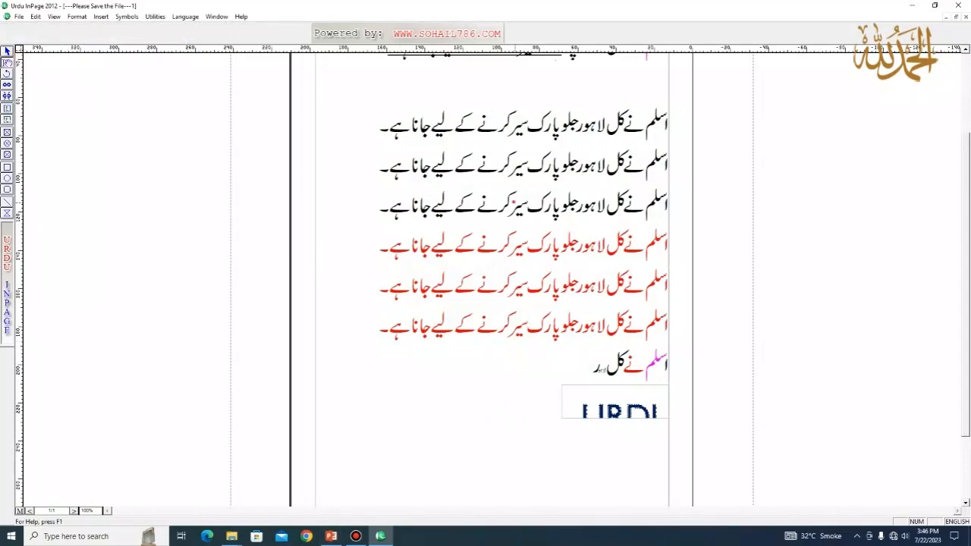
click(513, 201)
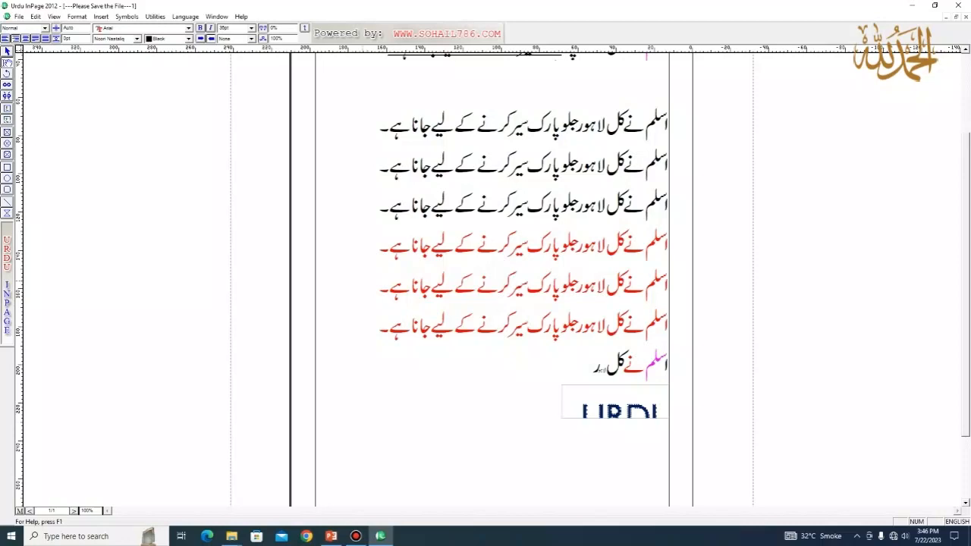
click(332, 536)
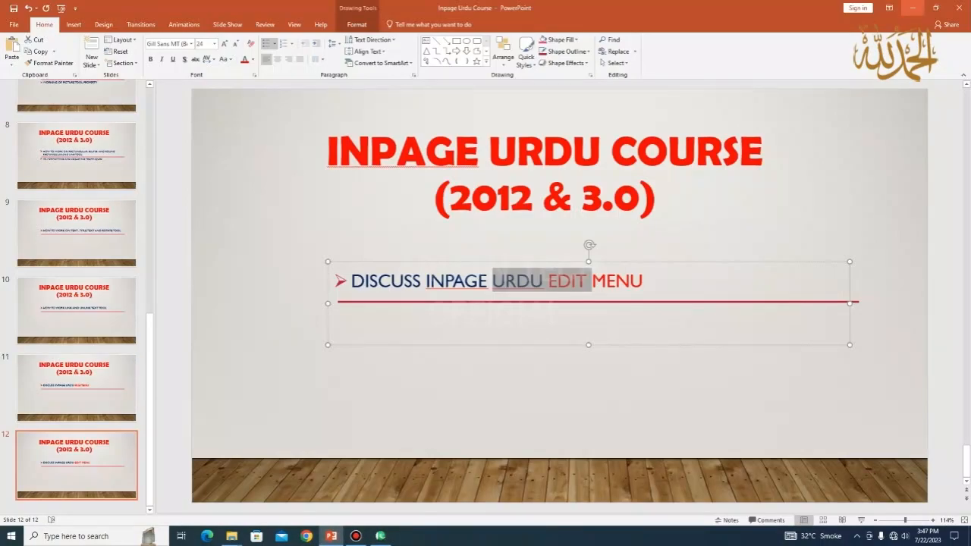
click(914, 8)
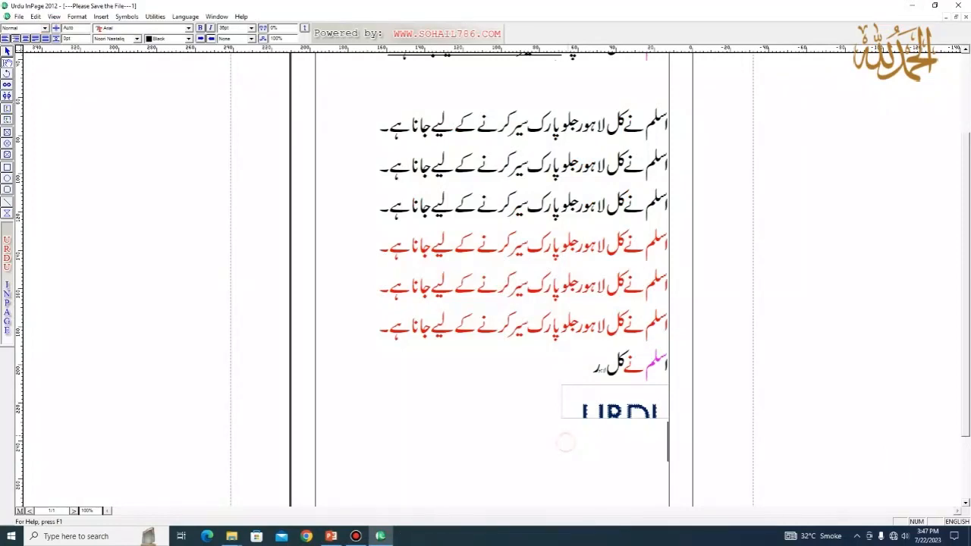
click(35, 16)
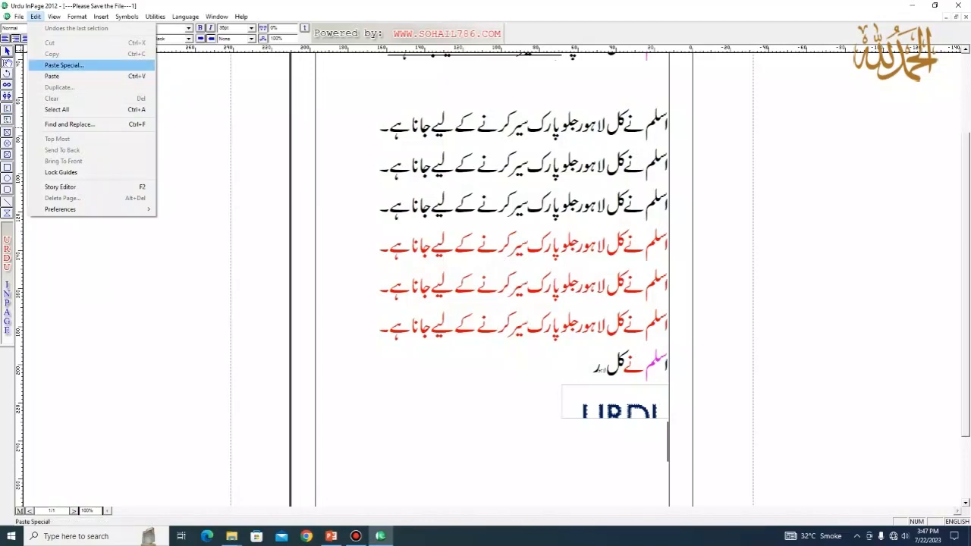
click(64, 65)
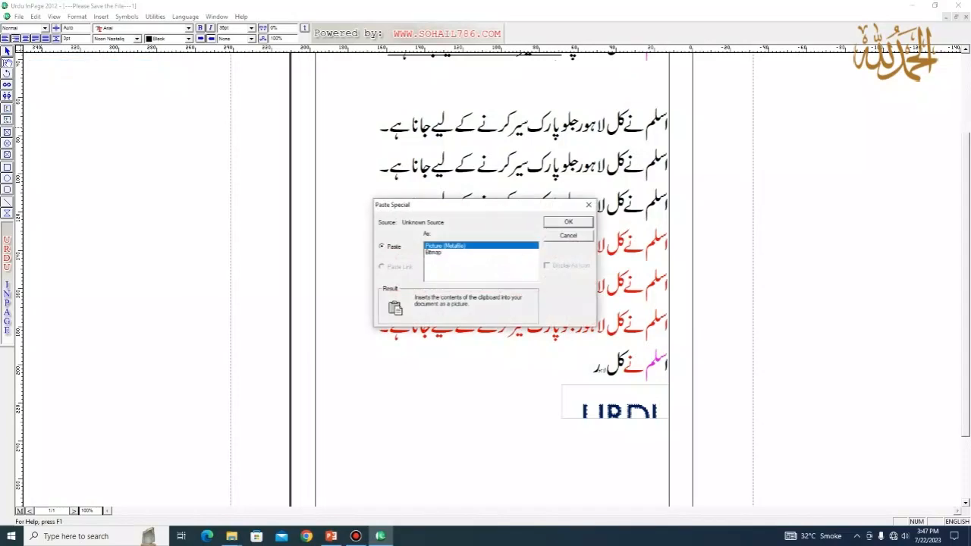
click(430, 253)
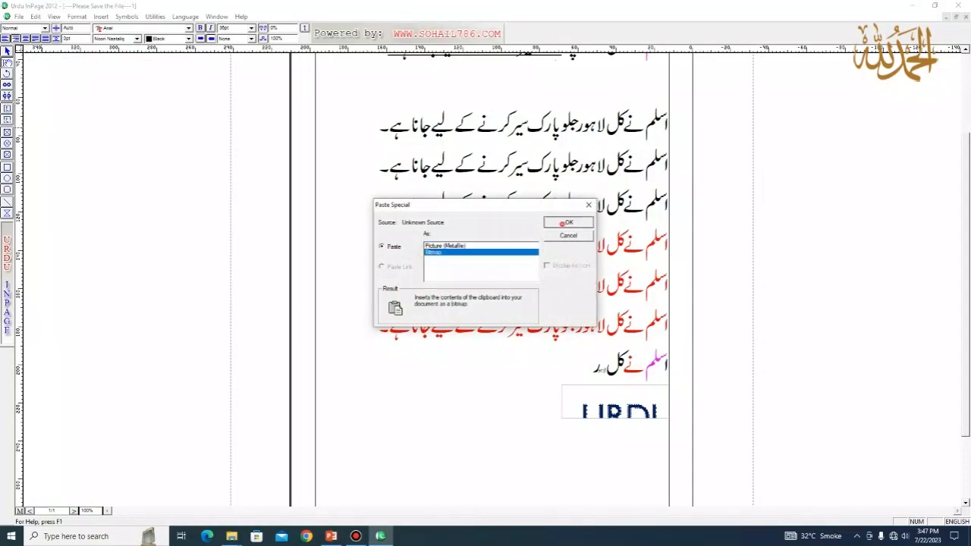
click(569, 222)
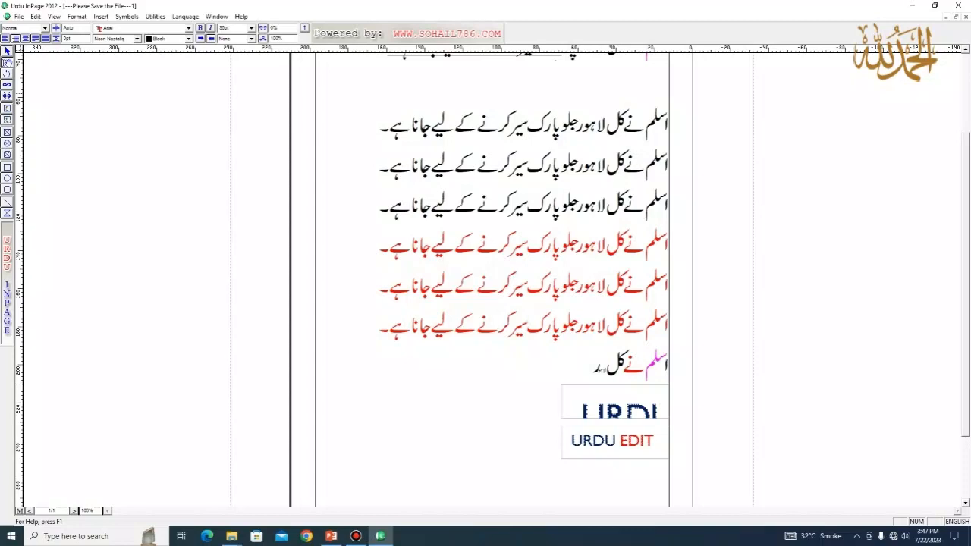
click(6, 51)
click(608, 408)
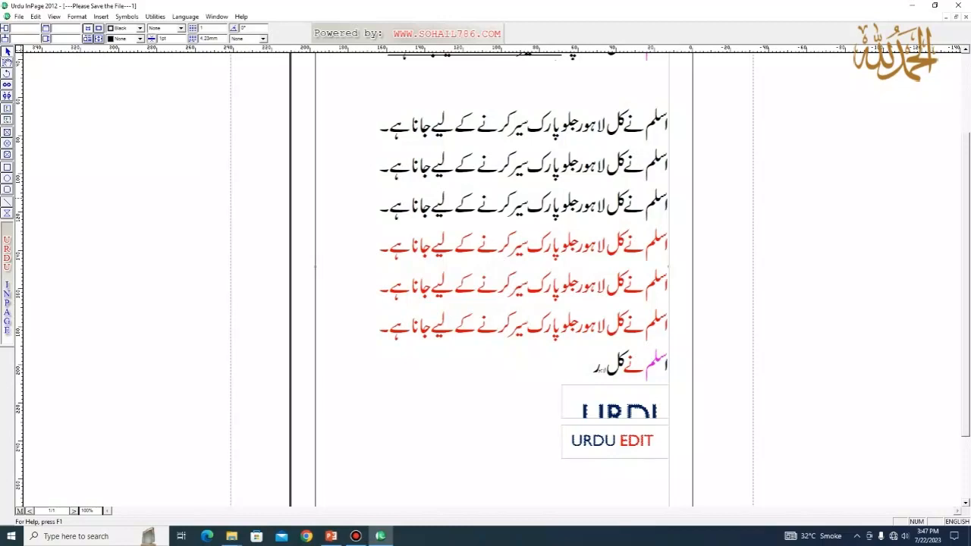
click(966, 16)
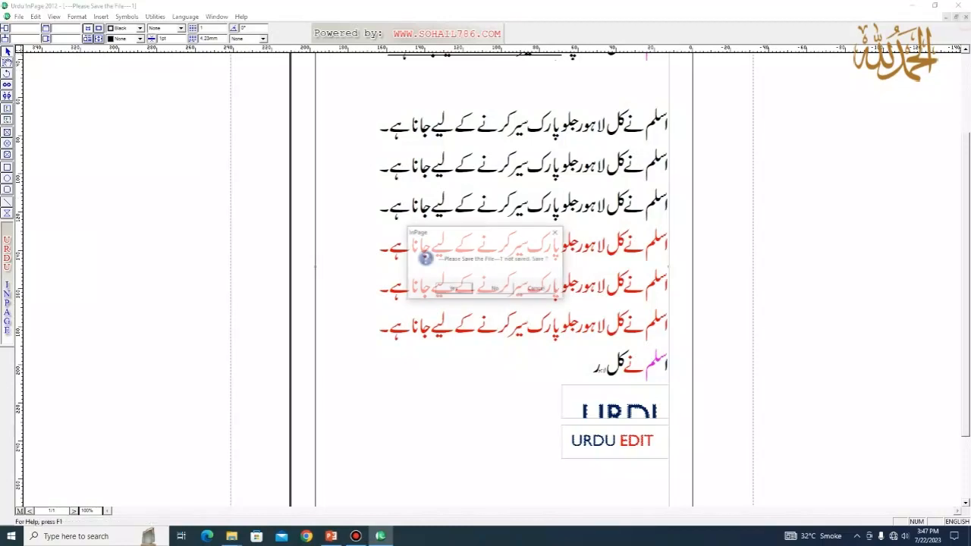
click(537, 288)
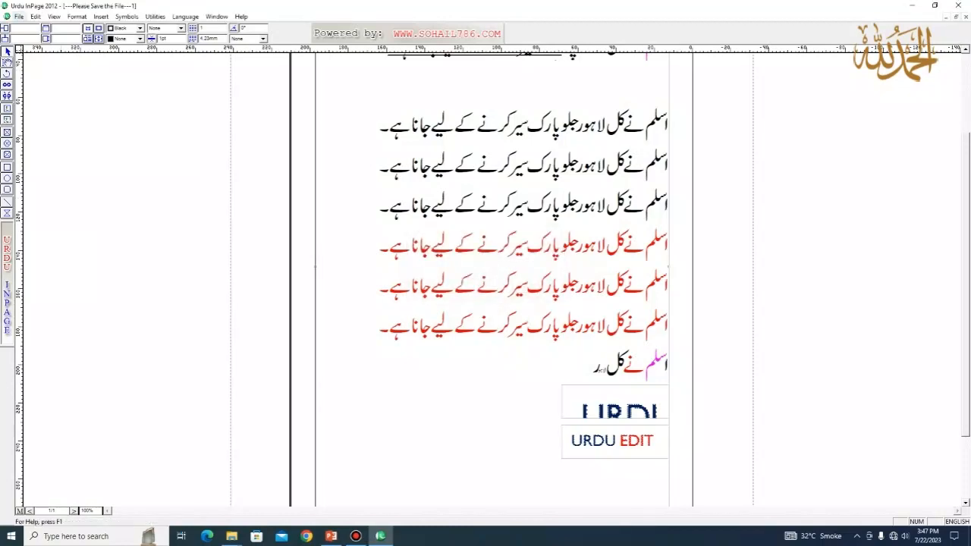
Create a new blank document with the default page settings
click(19, 17)
click(34, 28)
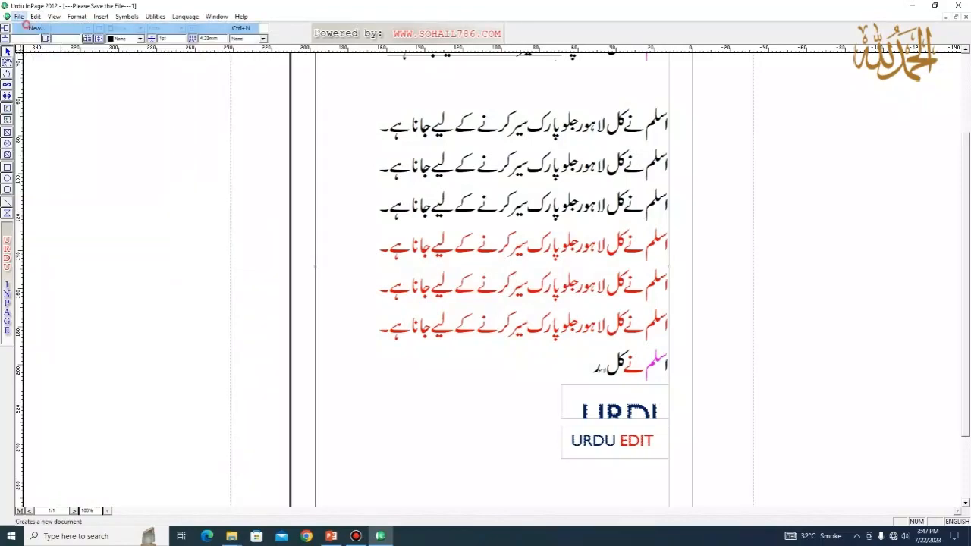
key(Return)
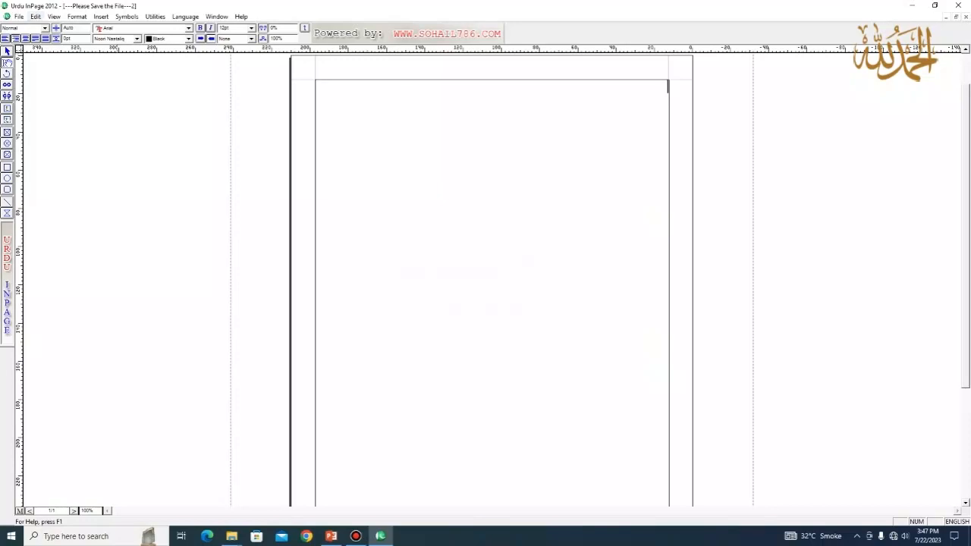
Show both documents as separate windows and copy the three black sentences and first two red sentences from the first document
click(35, 17)
click(956, 16)
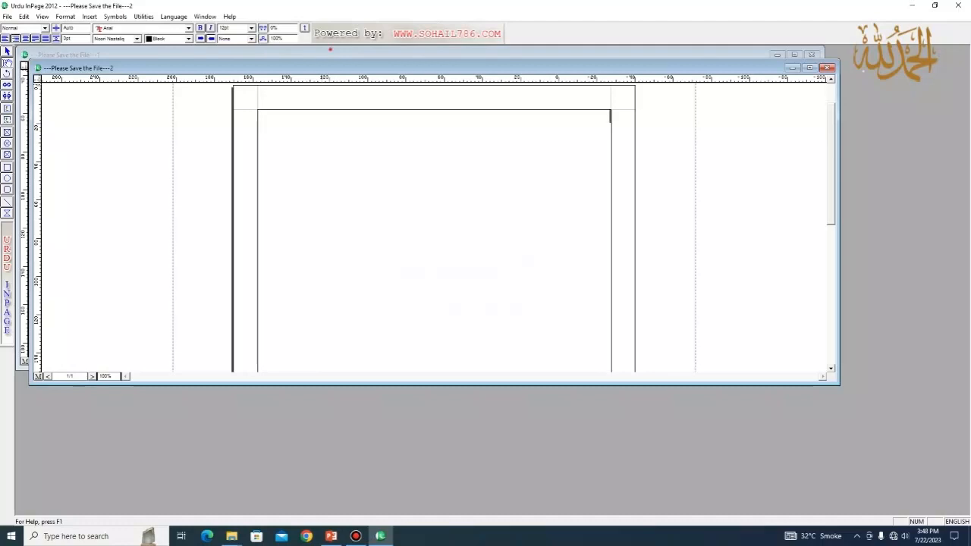
click(330, 54)
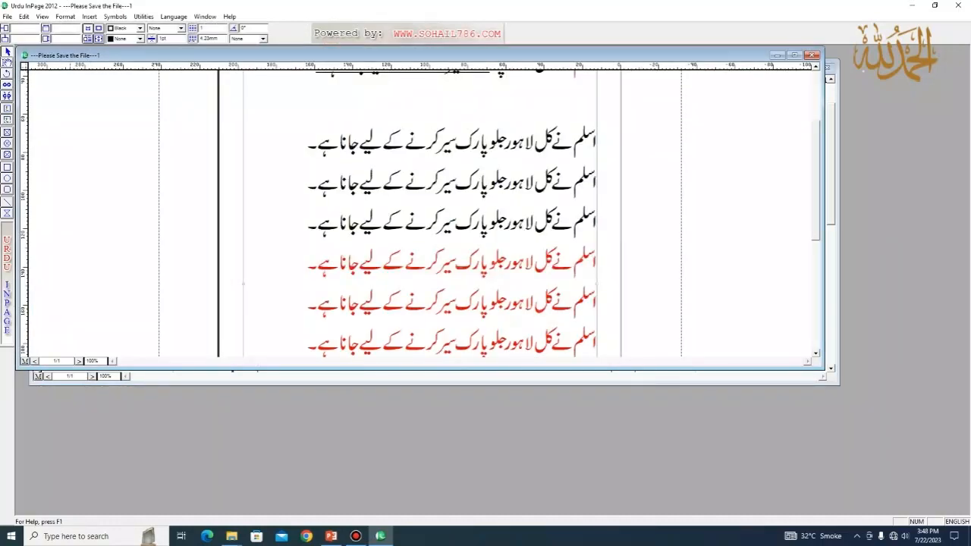
click(7, 63)
click(482, 137)
key(Home)
key(shift+Down)
key(shift+Down)
key(shift+Down)
key(shift+Down)
key(shift+Down)
key(ctrl+c)
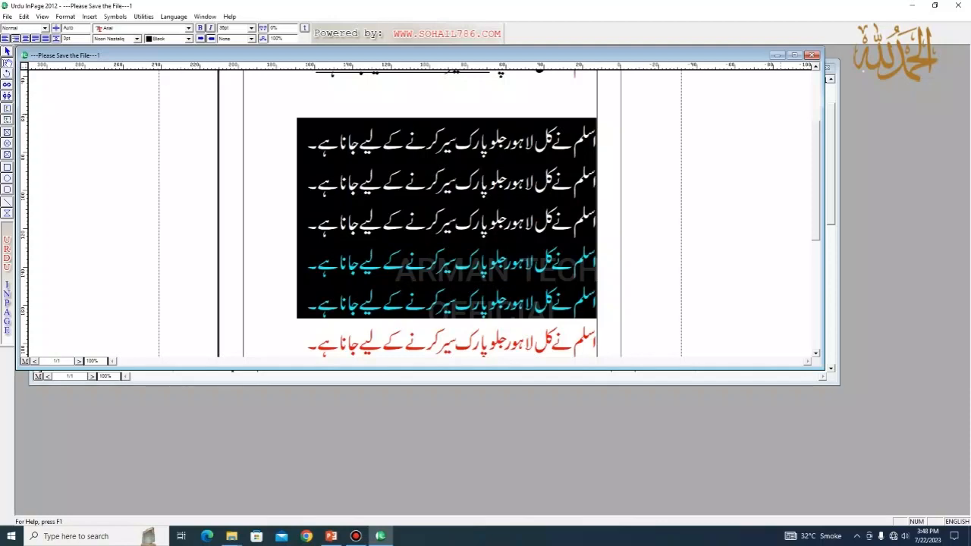
Return to the new document, maximize its window and paste the copied sentences at the start of the page
click(833, 114)
click(810, 68)
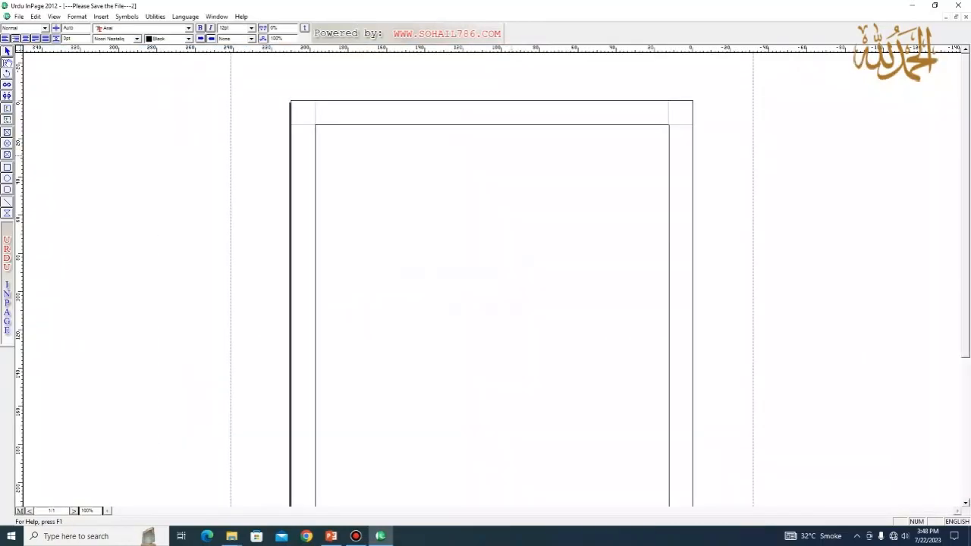
key(ctrl+v)
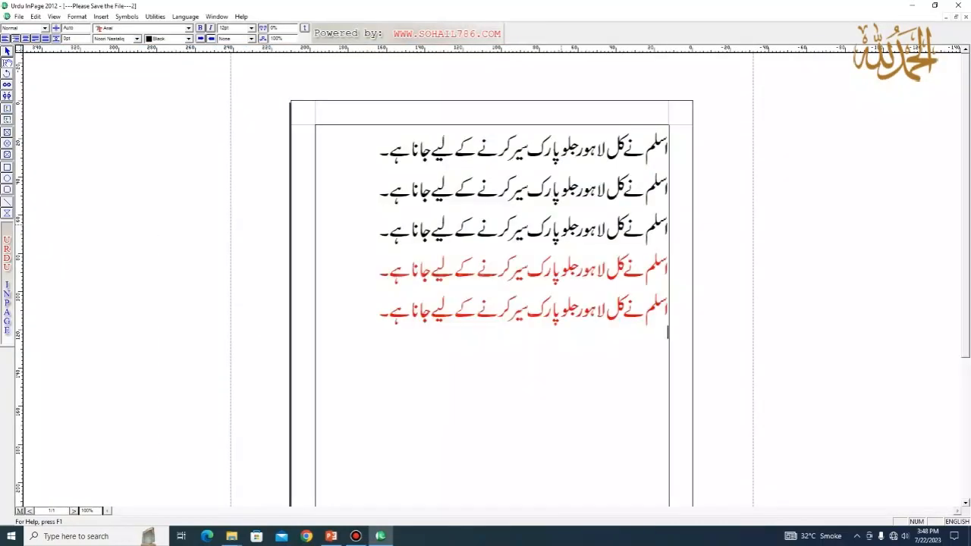
Copy the third black sentence and paste it on the blank line below the last red sentence
triple_click(555, 204)
right_click(555, 205)
click(579, 261)
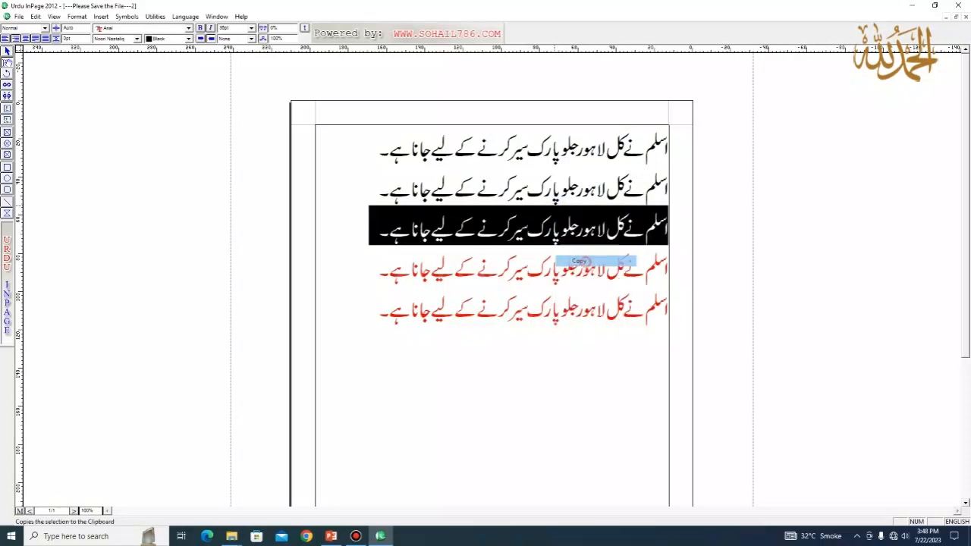
click(35, 17)
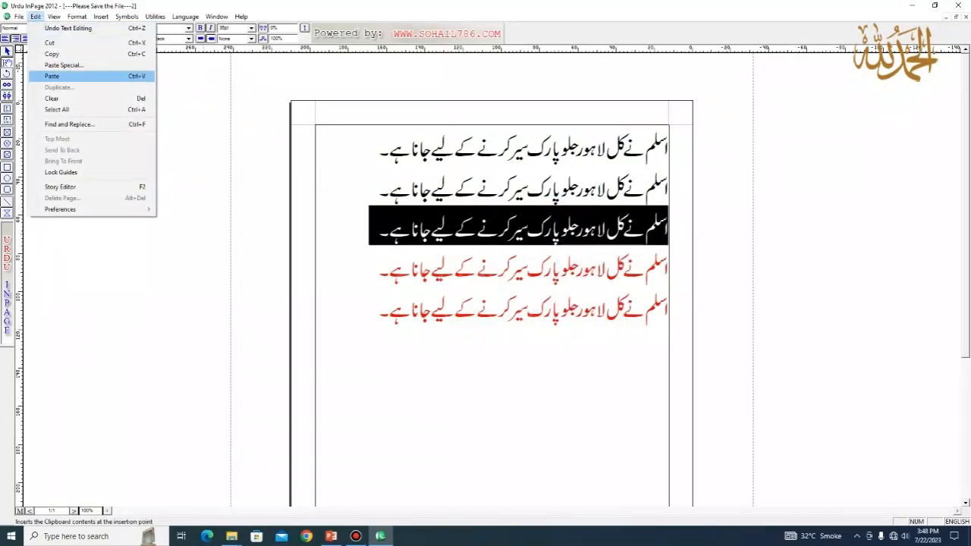
click(521, 419)
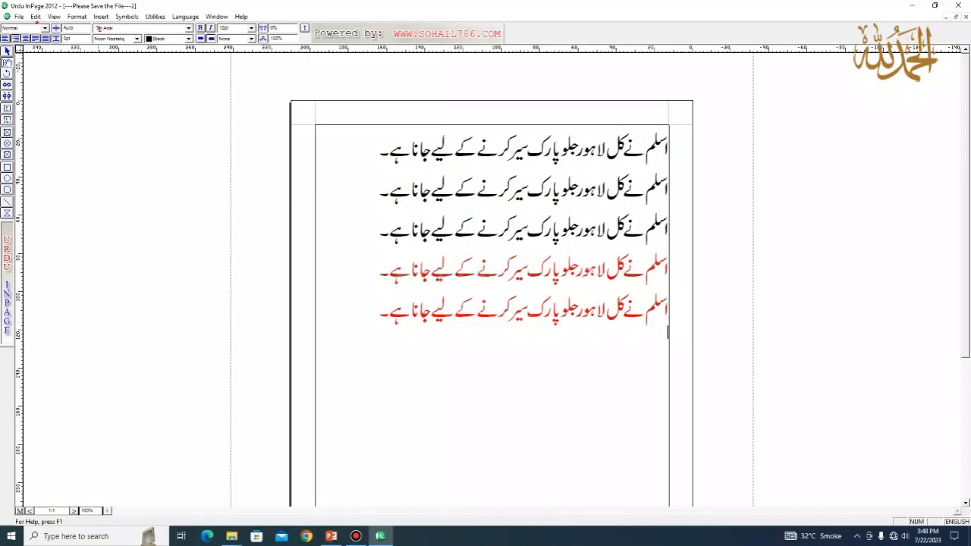
click(36, 16)
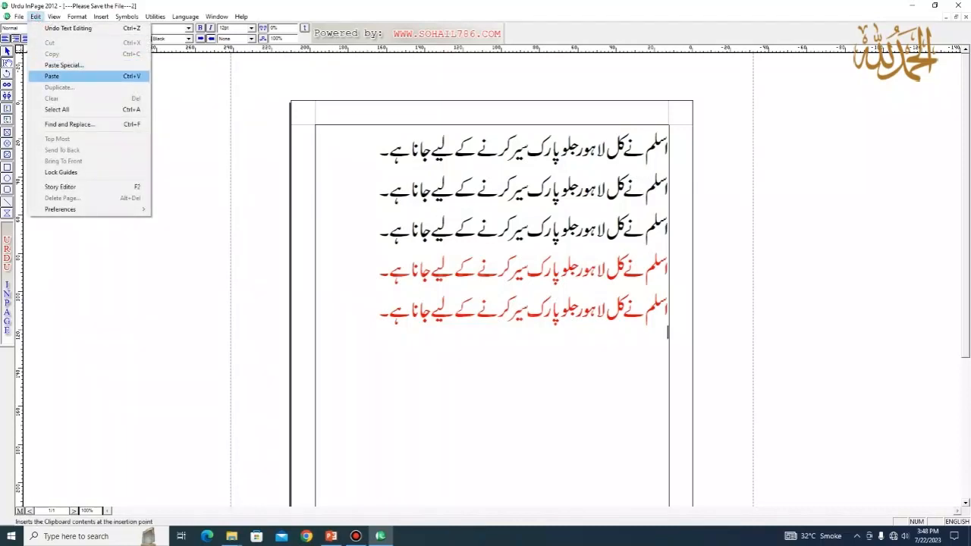
click(52, 76)
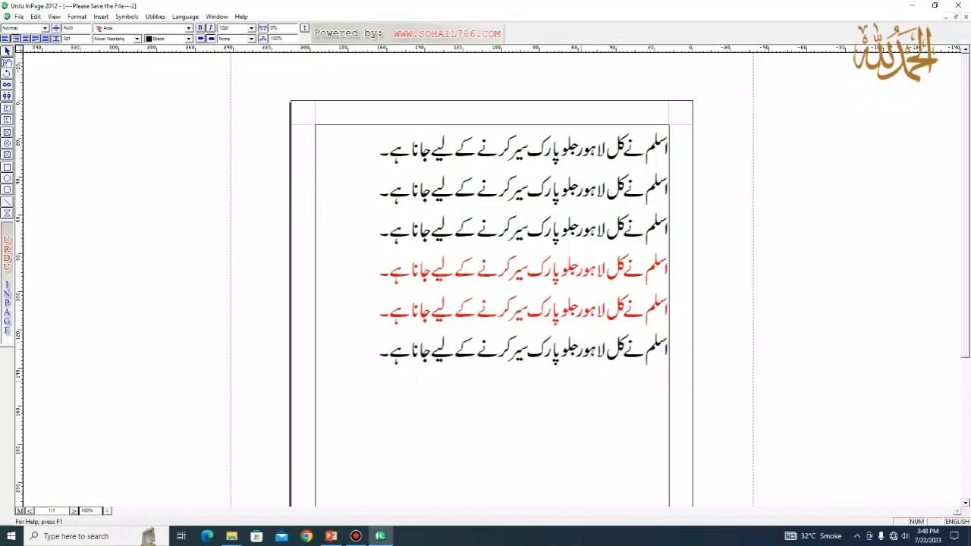
triple_click(503, 348)
click(35, 16)
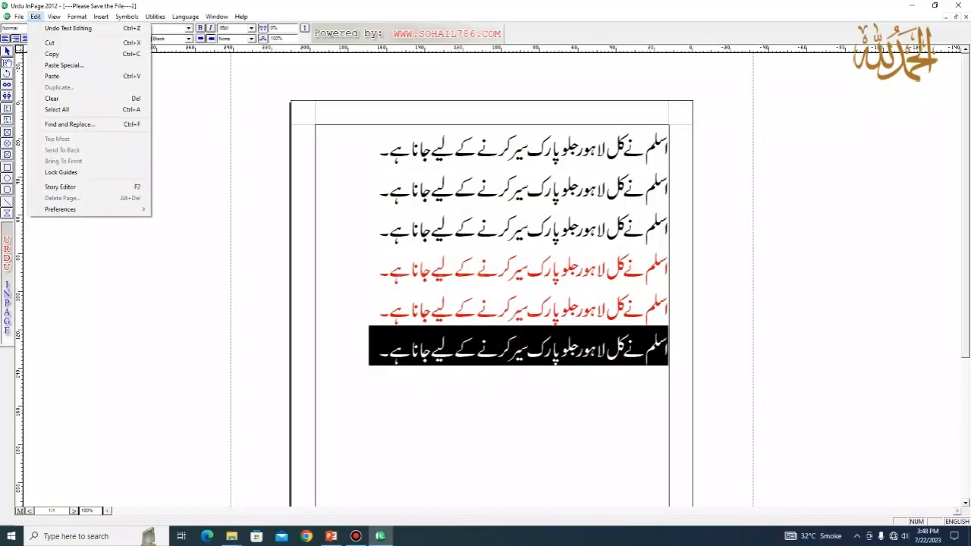
click(548, 291)
click(361, 365)
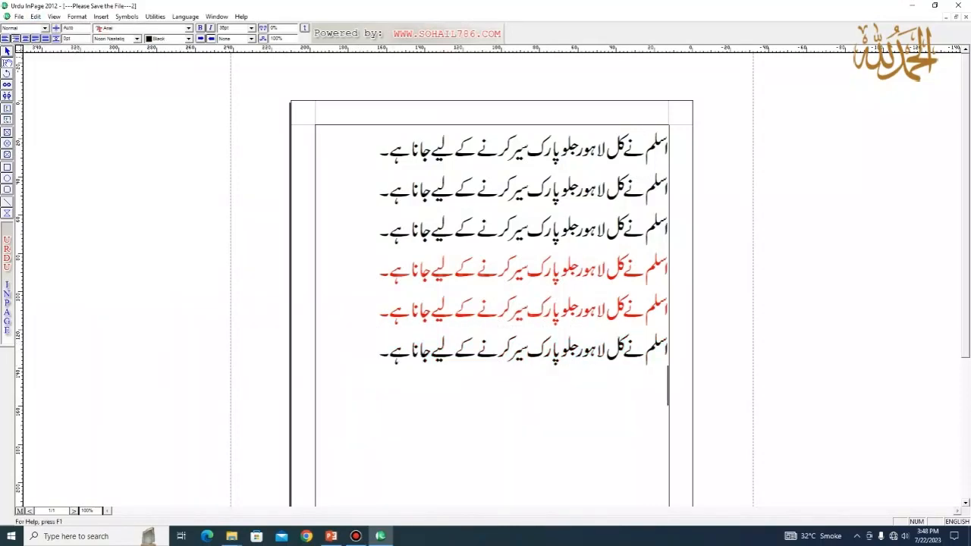
click(36, 17)
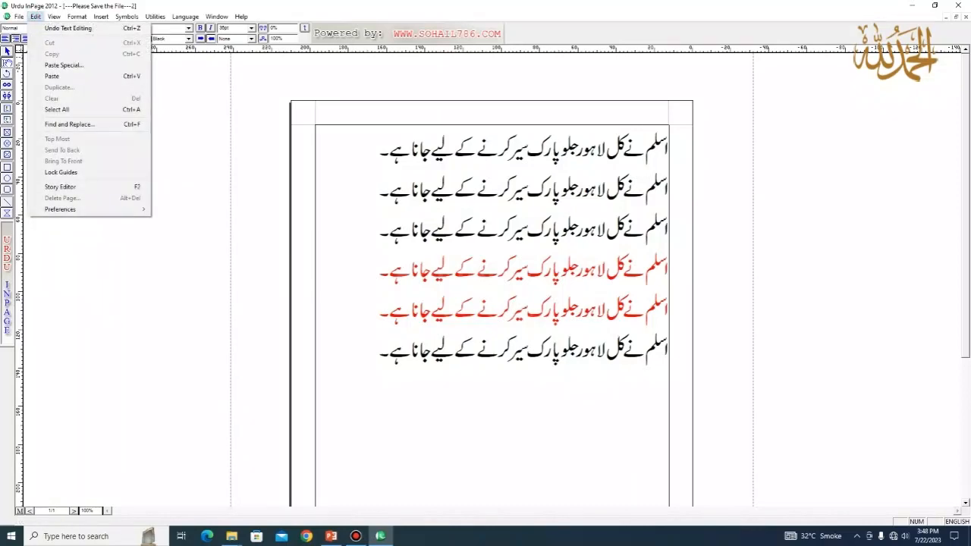
Select the two red sentences and the black sentence below them, and erase them with the Clear command
triple_click(612, 278)
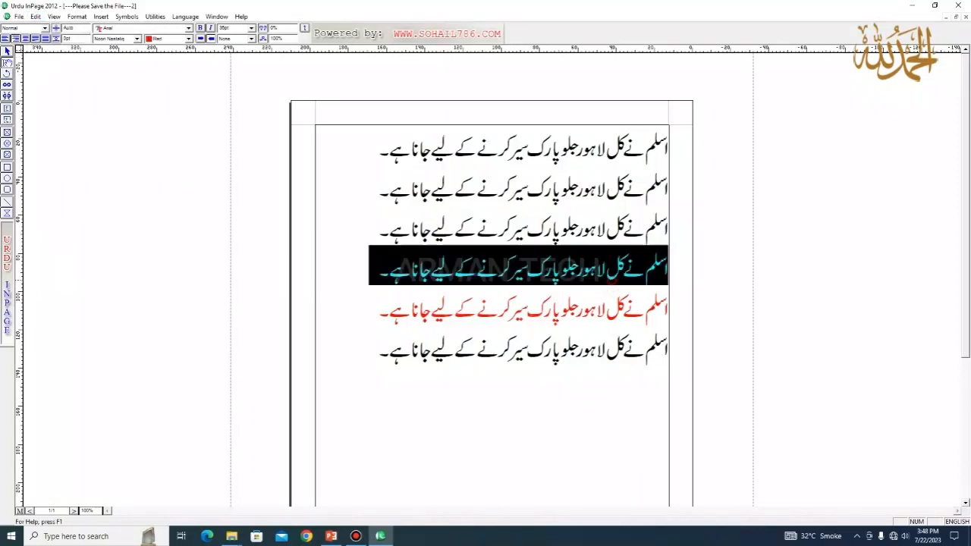
key(shift+Down)
key(shift+Down)
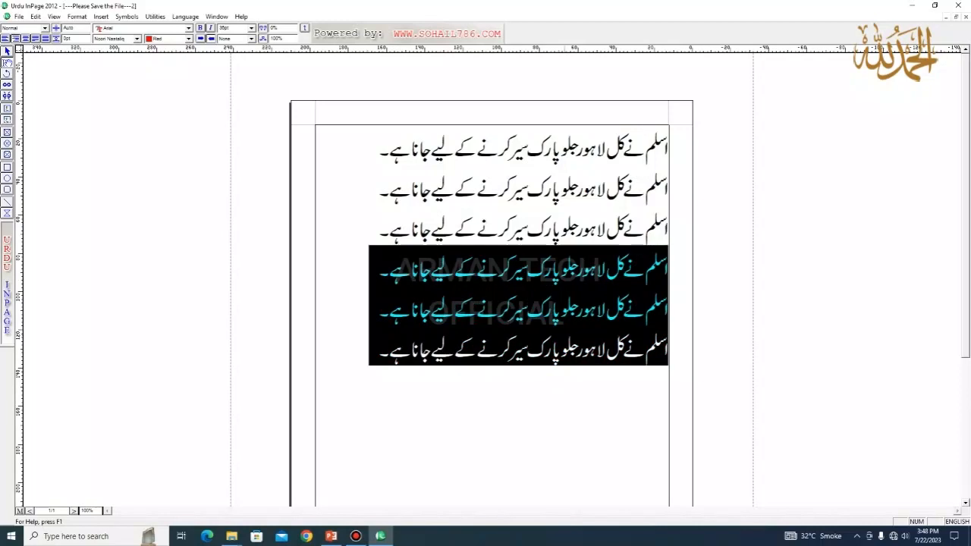
click(35, 16)
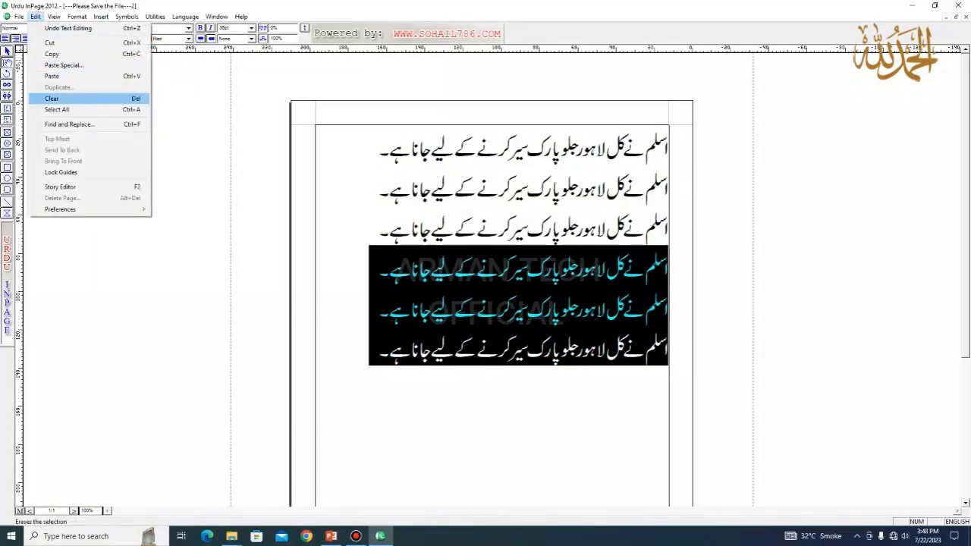
click(59, 98)
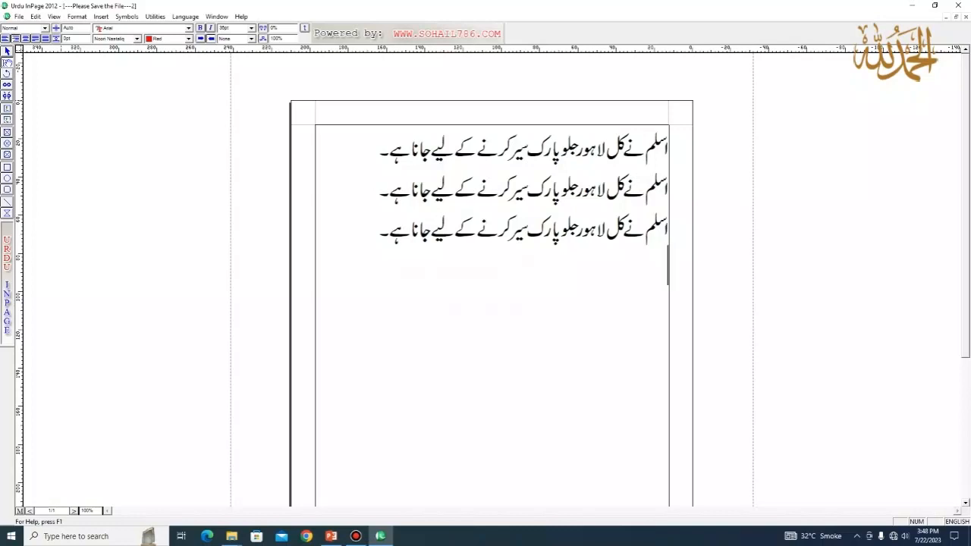
Manually highlight the first sentence, part of the second sentence, and all three sentences together
click(35, 16)
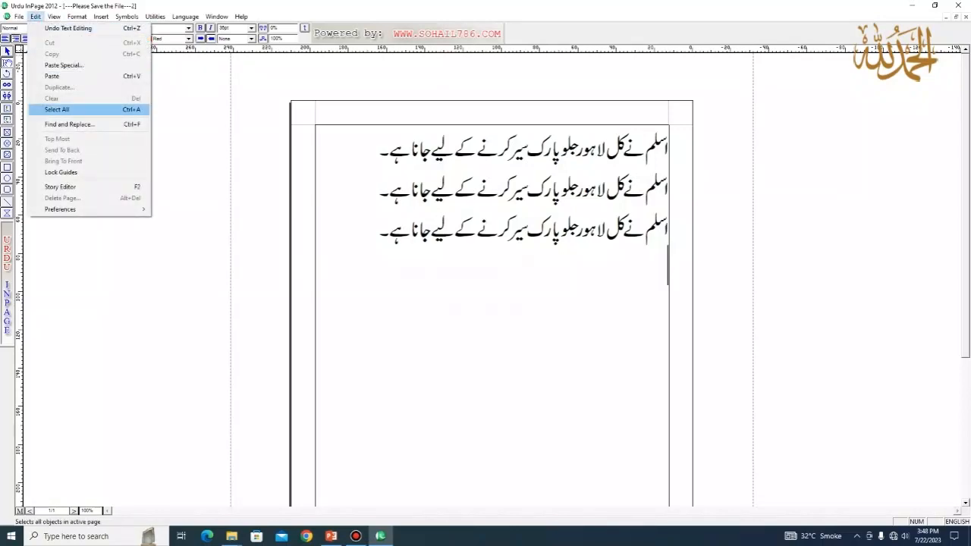
click(528, 183)
triple_click(531, 149)
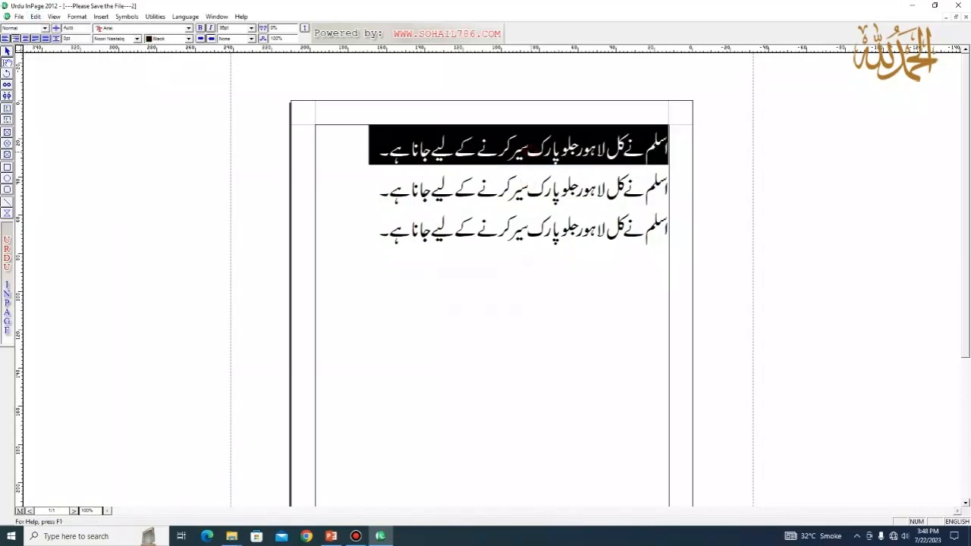
drag(527, 185, 389, 193)
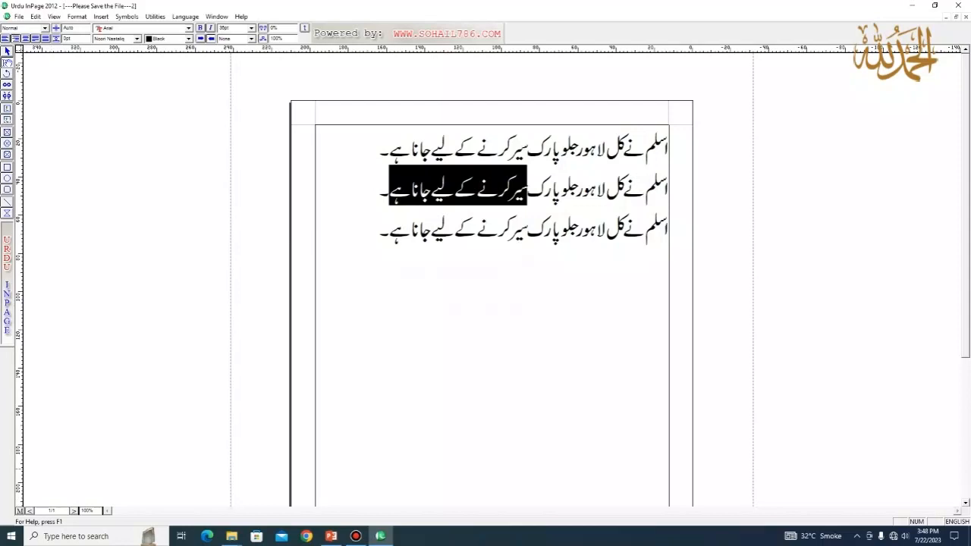
drag(668, 144, 379, 235)
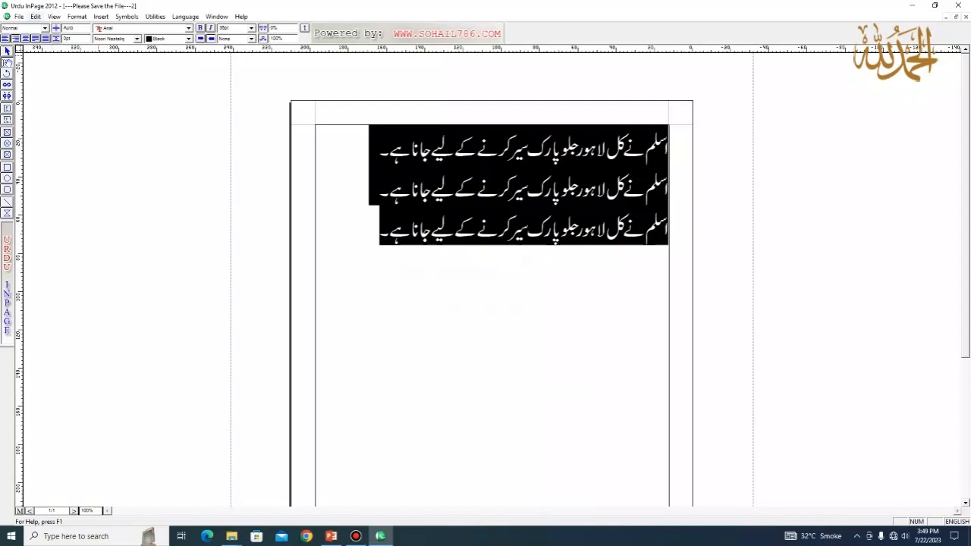
Select the entire text of the document with the Select All command
click(35, 15)
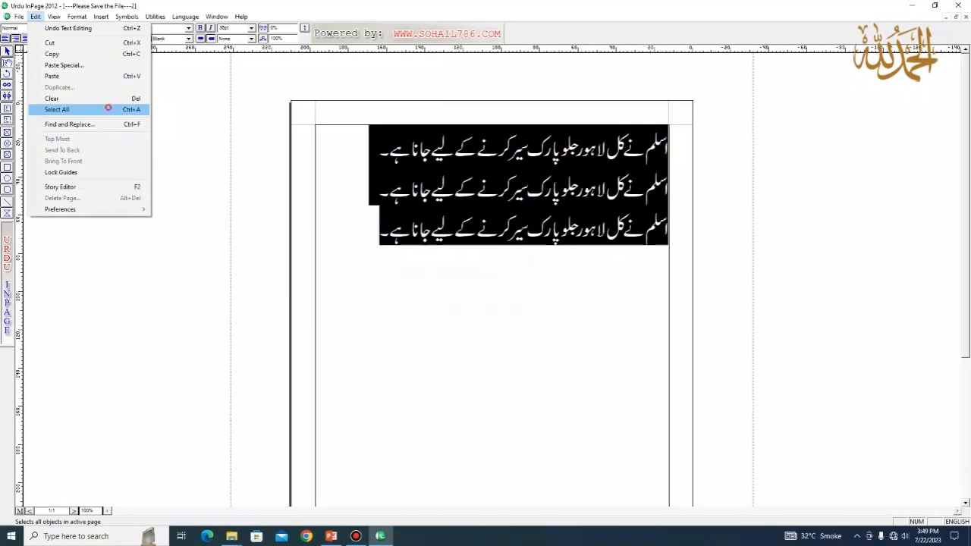
click(108, 107)
click(468, 259)
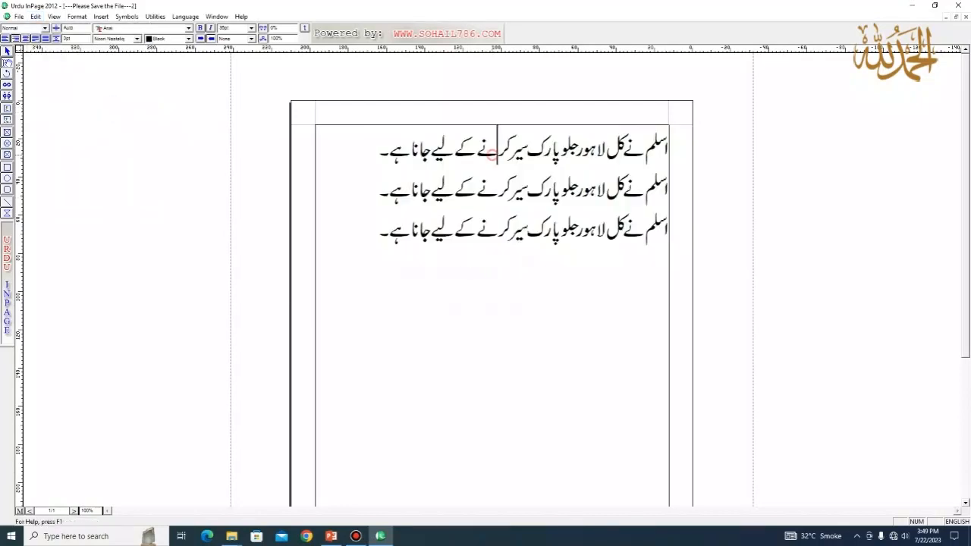
triple_click(495, 145)
click(481, 265)
click(35, 16)
click(91, 109)
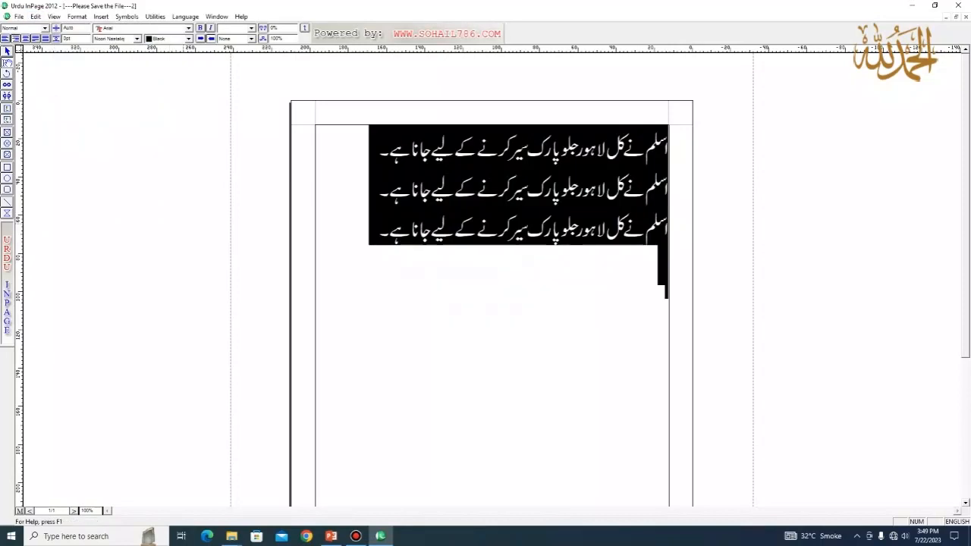
Insert two blank lines above the first sentence to move the three sentences down the page
click(35, 16)
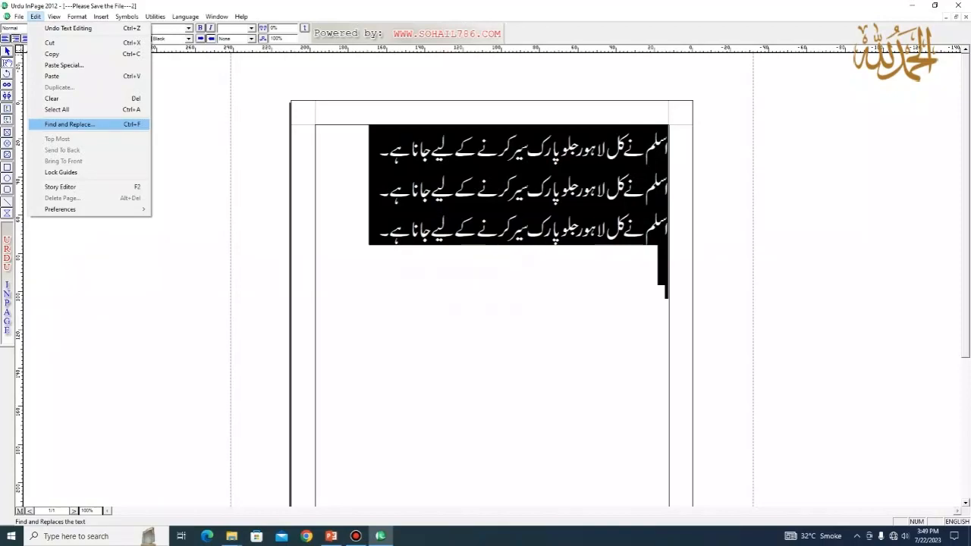
click(513, 190)
click(651, 170)
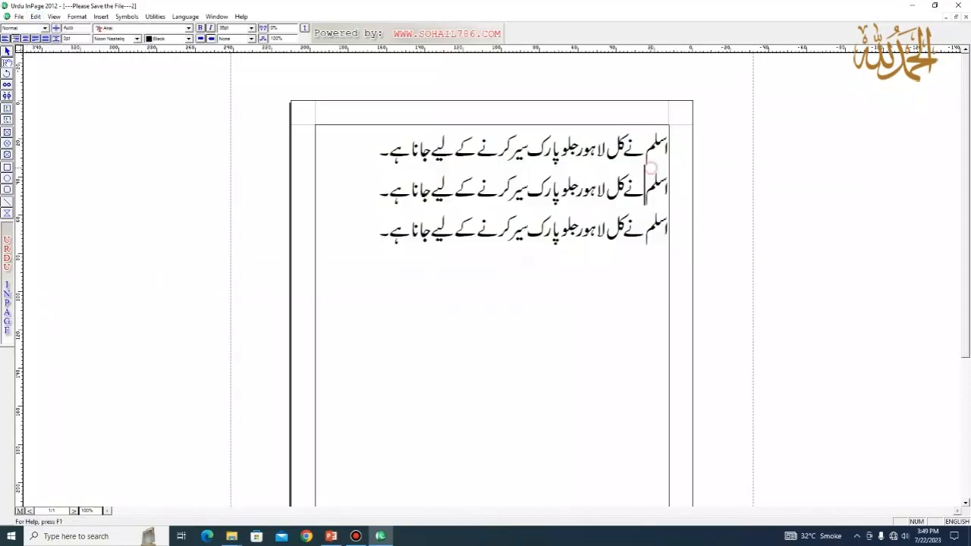
key(Return)
key(Return)
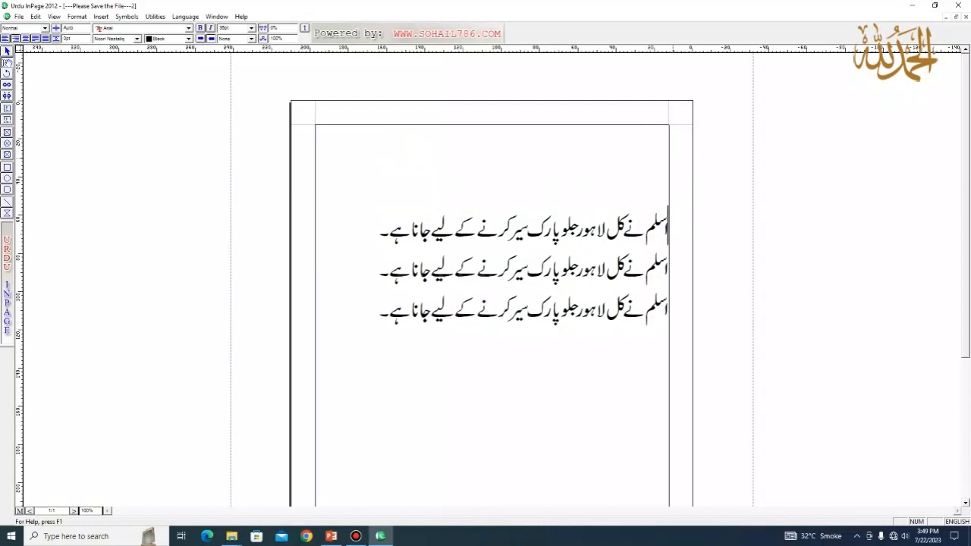
triple_click(647, 225)
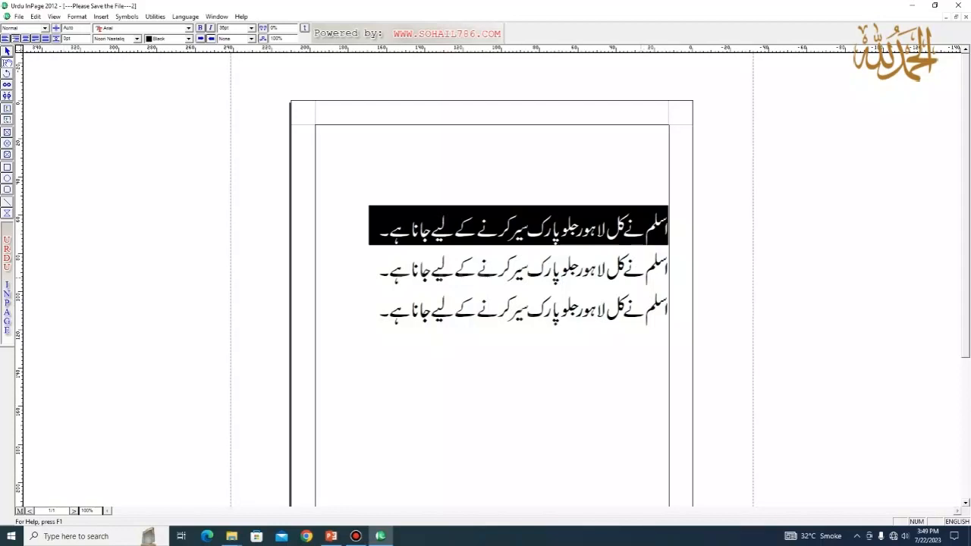
double_click(574, 275)
click(592, 301)
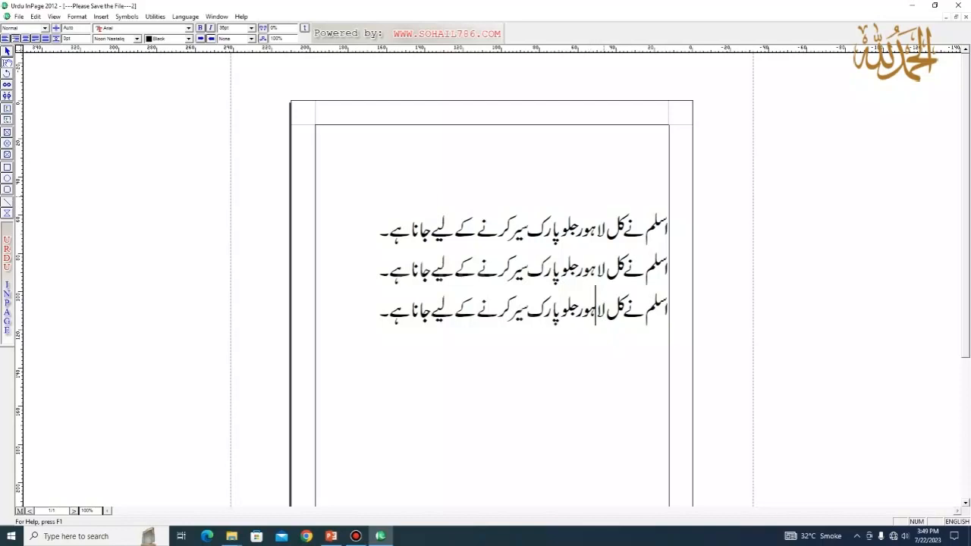
click(627, 167)
key(ctrl+f)
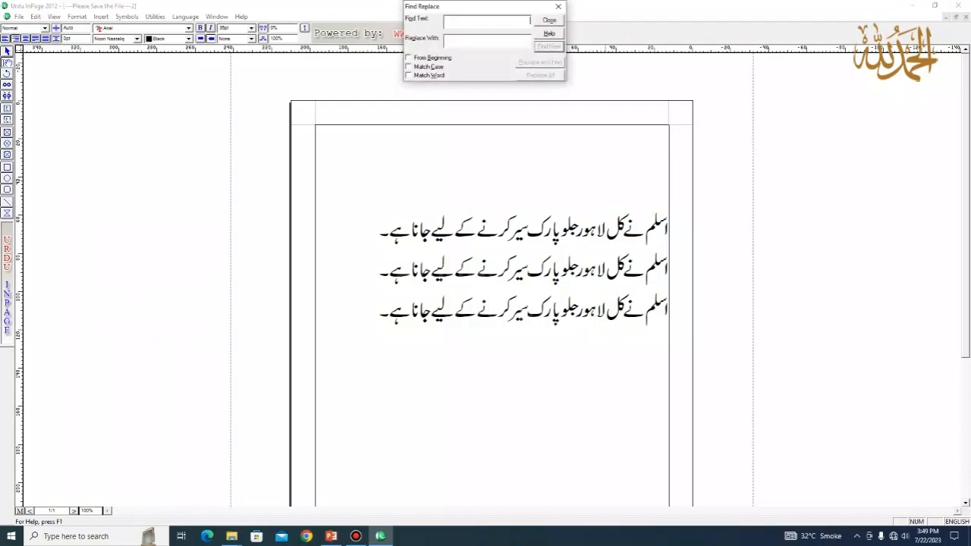
click(478, 23)
text(j)
key(BackSpace)
text(jlw)
key(BackSpace)
key(BackSpace)
key(BackSpace)
text(j)
key(BackSpace)
click(558, 6)
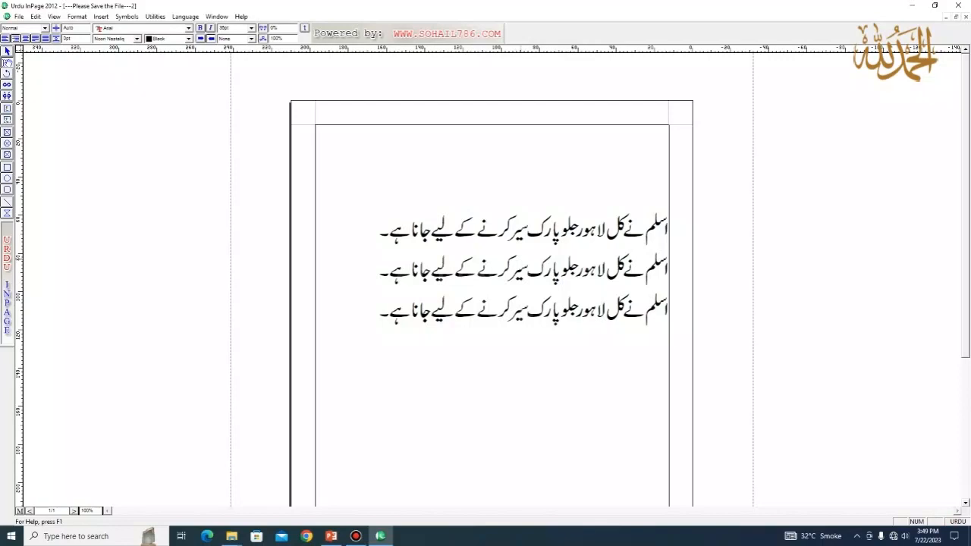
Search for the word جلو from the beginning of the text and step through its occurrences
key(ctrl+f)
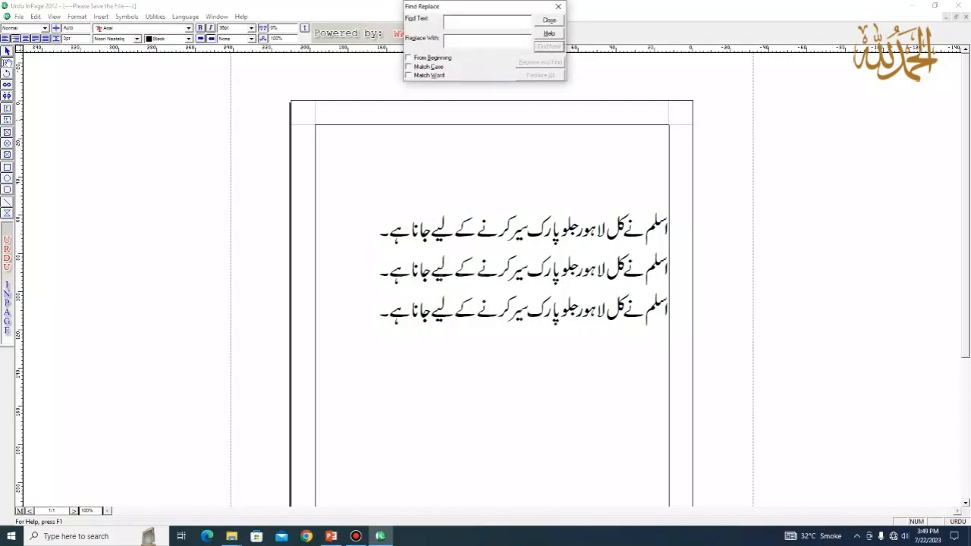
text(jlw)
key(alt+b)
key(Return)
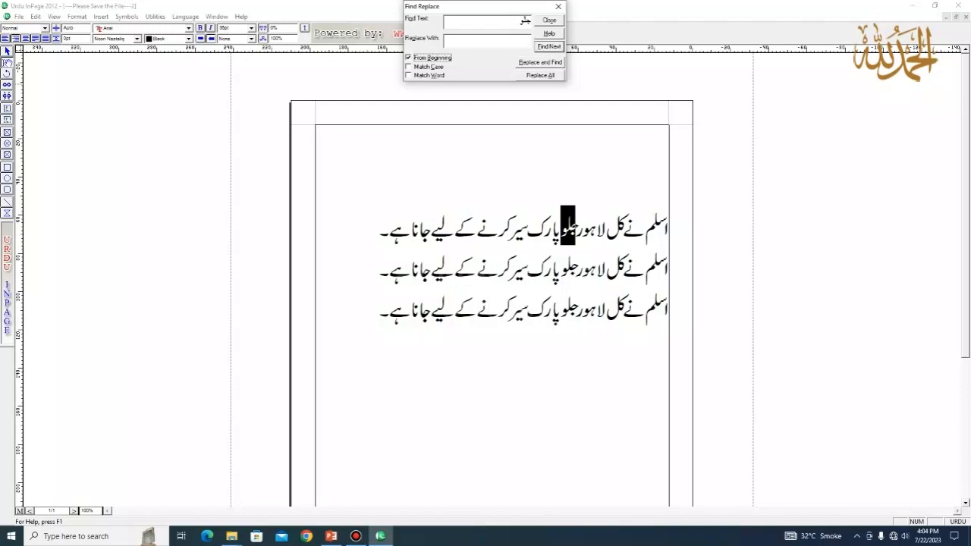
click(549, 48)
click(549, 46)
click(549, 46)
click(561, 227)
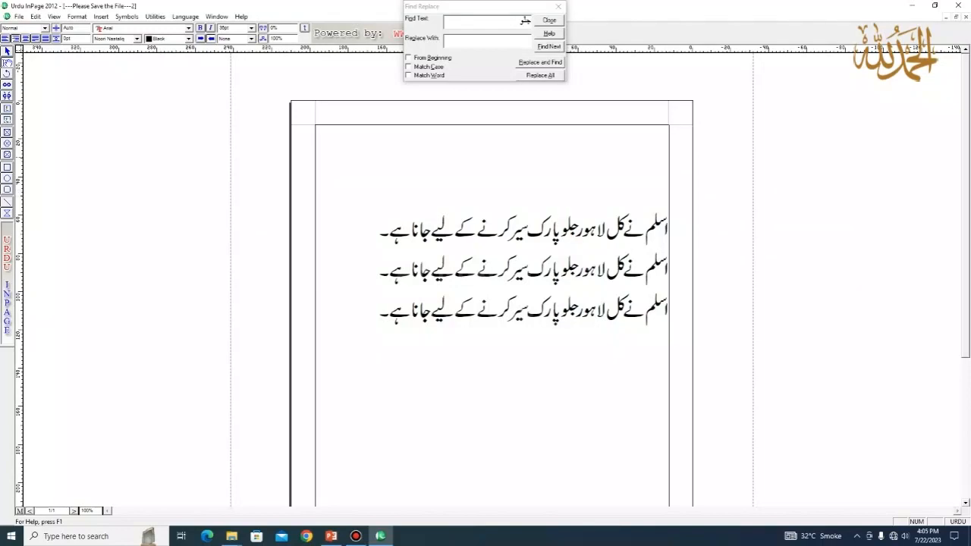
Replace جلو with مینار پاکستان in all three sentences, one occurrence at a time, and close Find and Replace
click(523, 20)
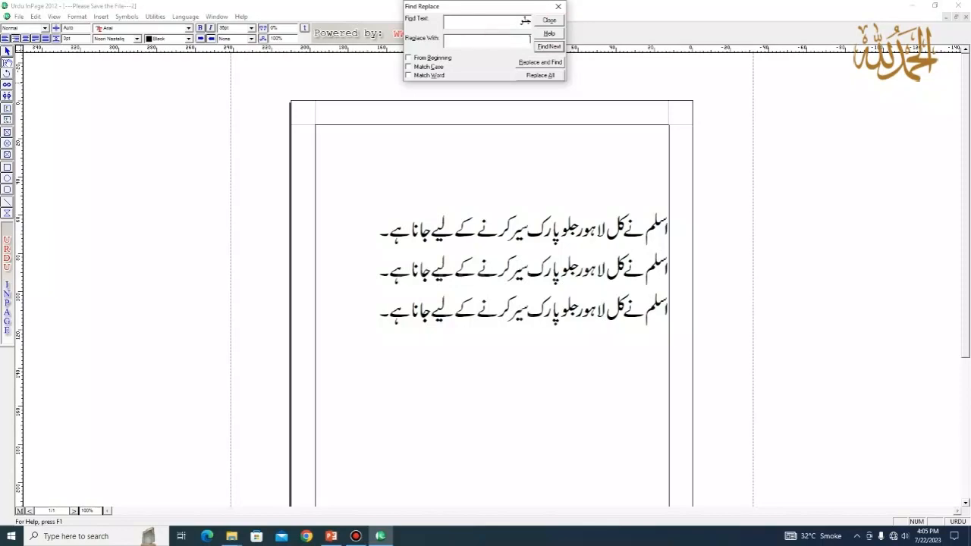
text(مینار پاکستان)
click(433, 58)
click(549, 46)
click(541, 63)
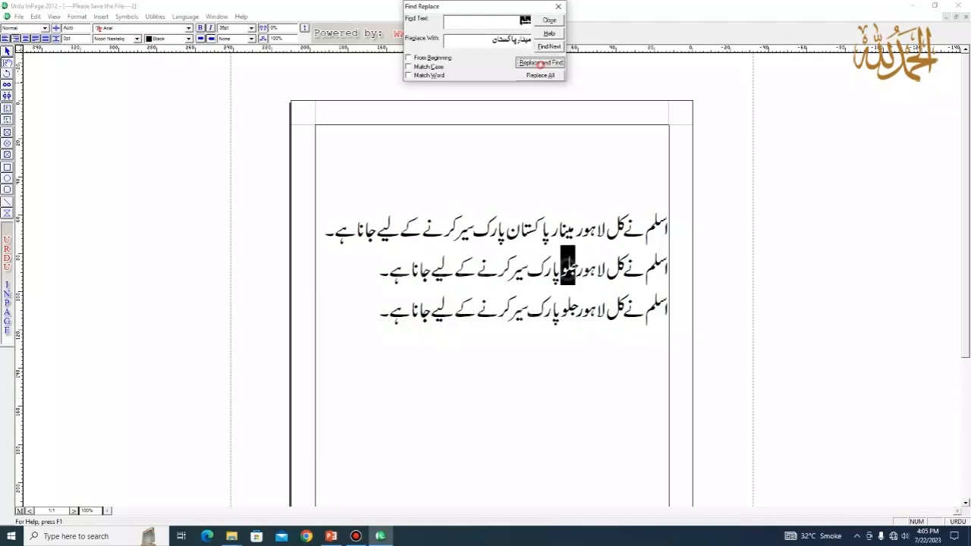
click(540, 62)
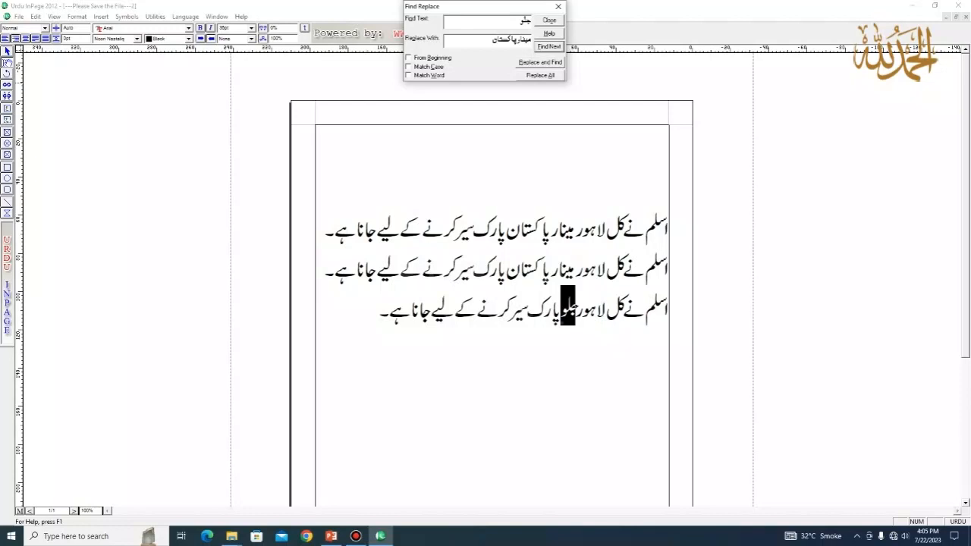
click(540, 62)
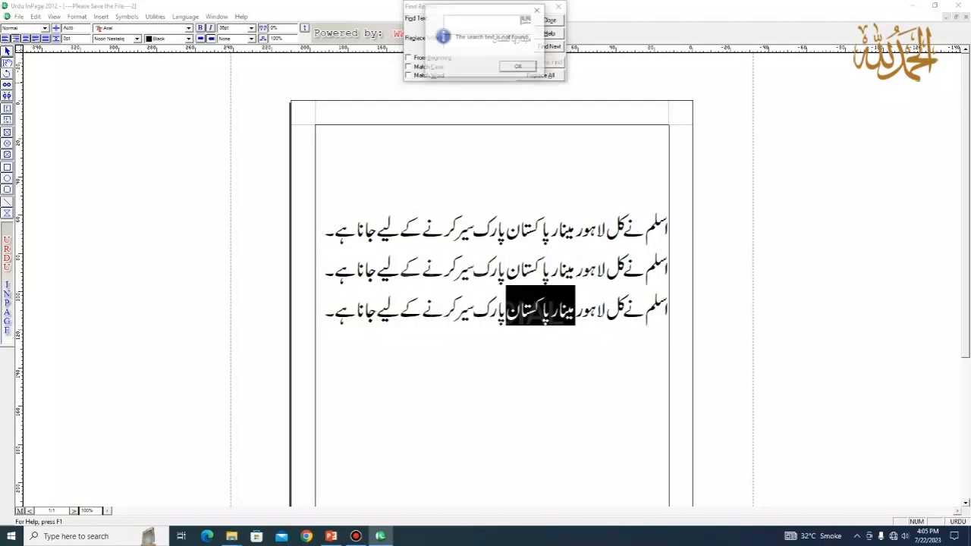
key(Return)
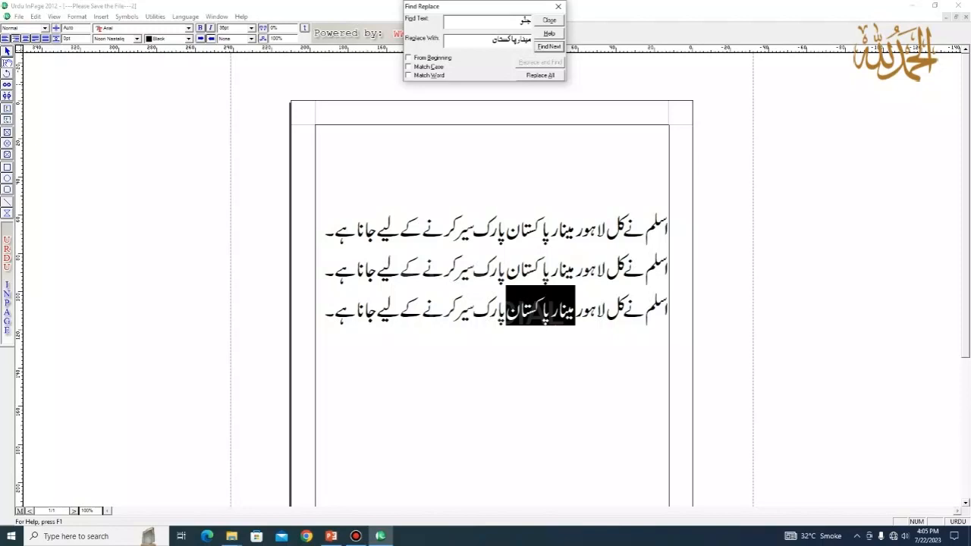
click(558, 6)
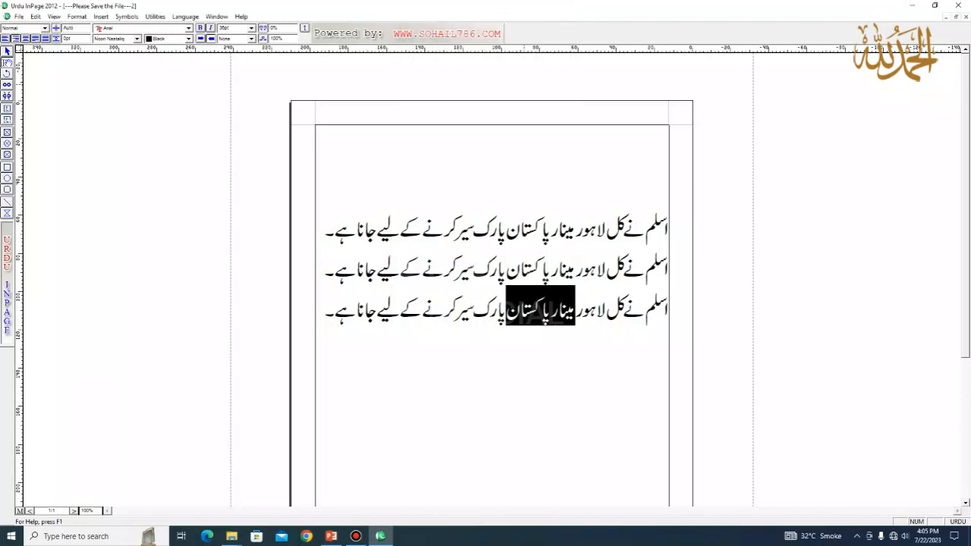
Copy the edited sentences and paste them repeatedly below the last one until the text runs onto a second page
click(35, 16)
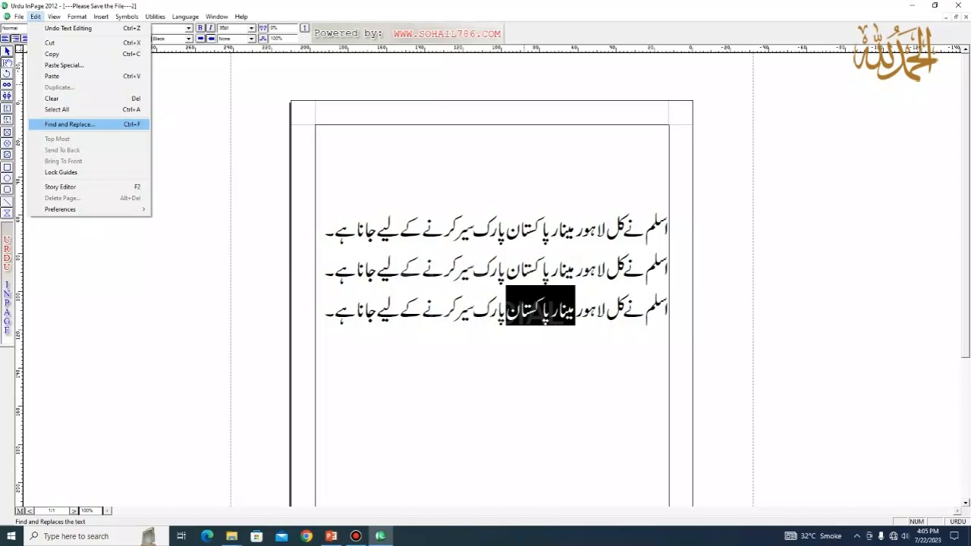
click(442, 275)
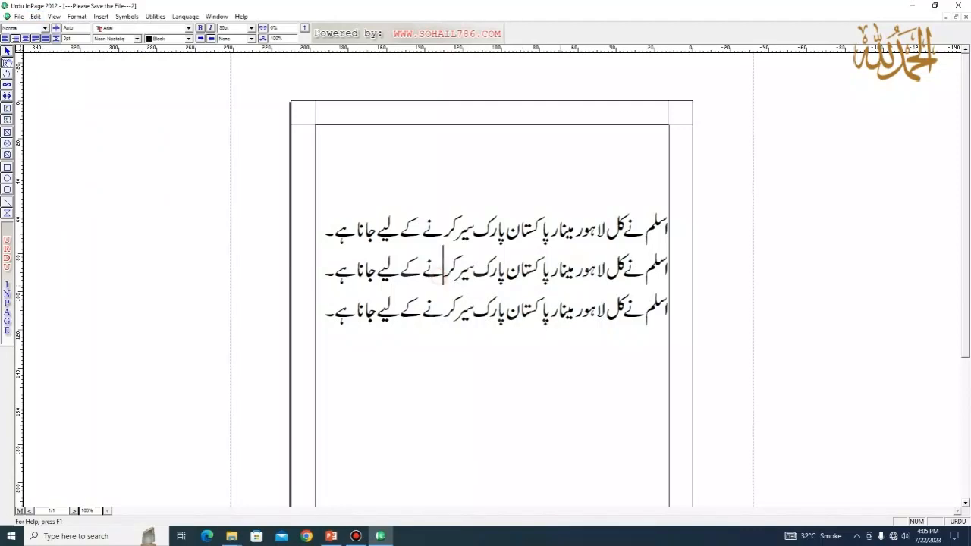
triple_click(602, 281)
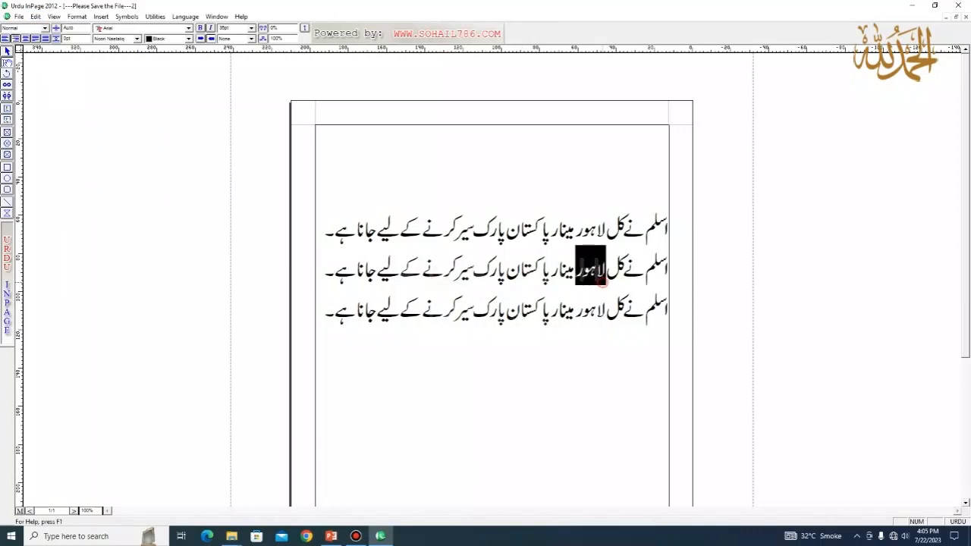
click(629, 343)
key(ctrl+v)
key(ctrl+v)
key(ctrl+v)
key(ctrl+v)
key(ctrl+v)
key(ctrl+v)
key(ctrl+v)
key(ctrl+v)
key(ctrl+v)
key(ctrl+v)
key(ctrl+v)
key(ctrl+v)
key(ctrl+v)
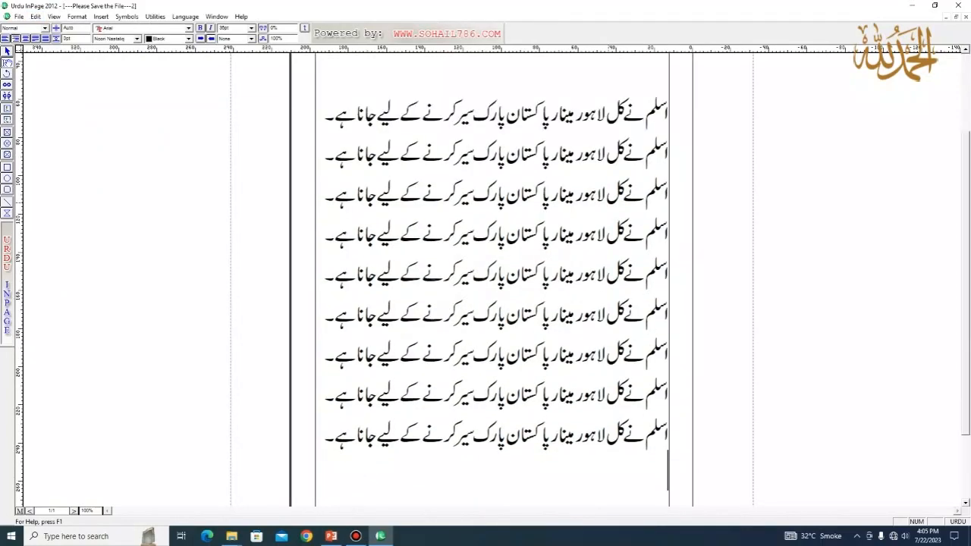
key(ctrl+v)
key(ctrl+v)
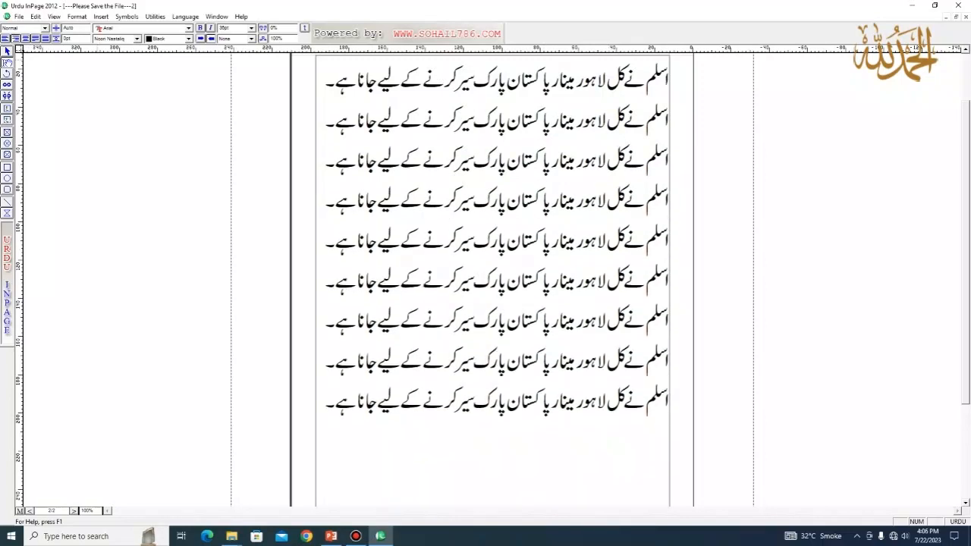
Add blank lines below the last sentence on the second page until a third page is created
click(36, 16)
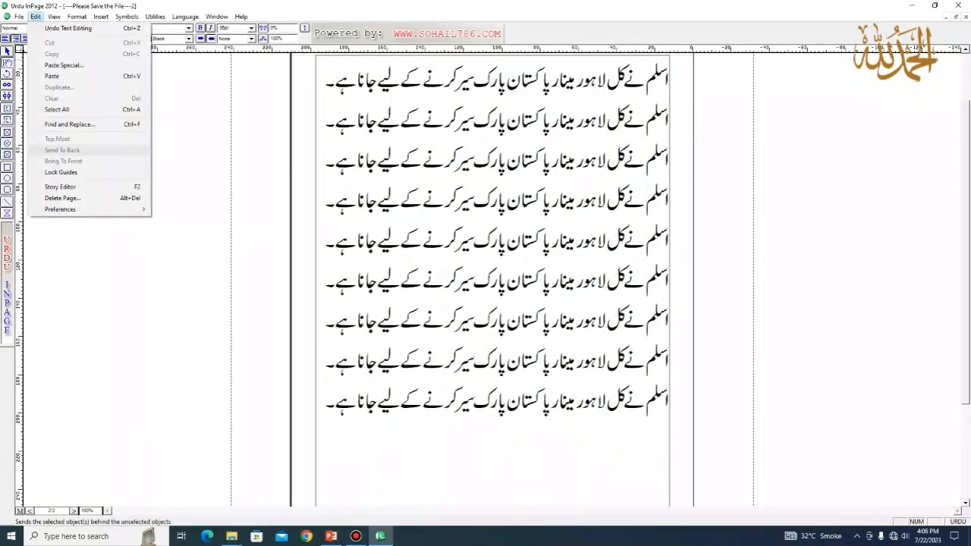
click(401, 117)
key(ctrl+a)
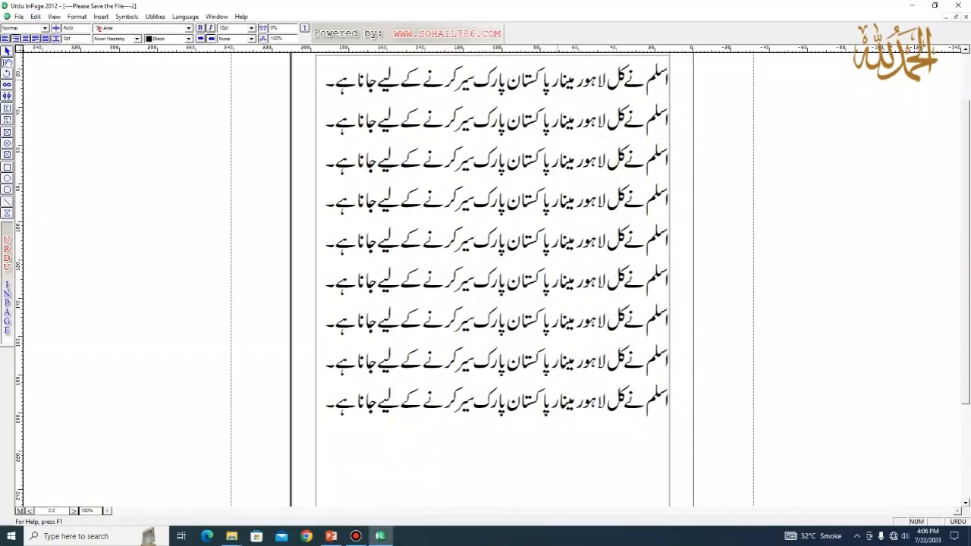
key(Return)
key(Return)
key(Return)
key(Return)
key(Return)
key(Return)
key(Return)
key(Return)
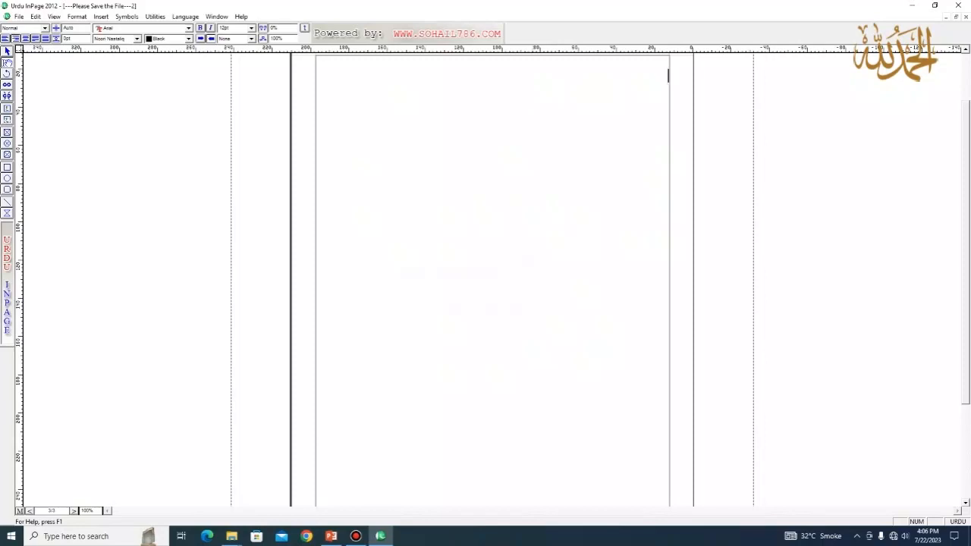
Draw a rectangle about 123 mm wide and 75 mm high on the blank third page and fill it with red
click(7, 167)
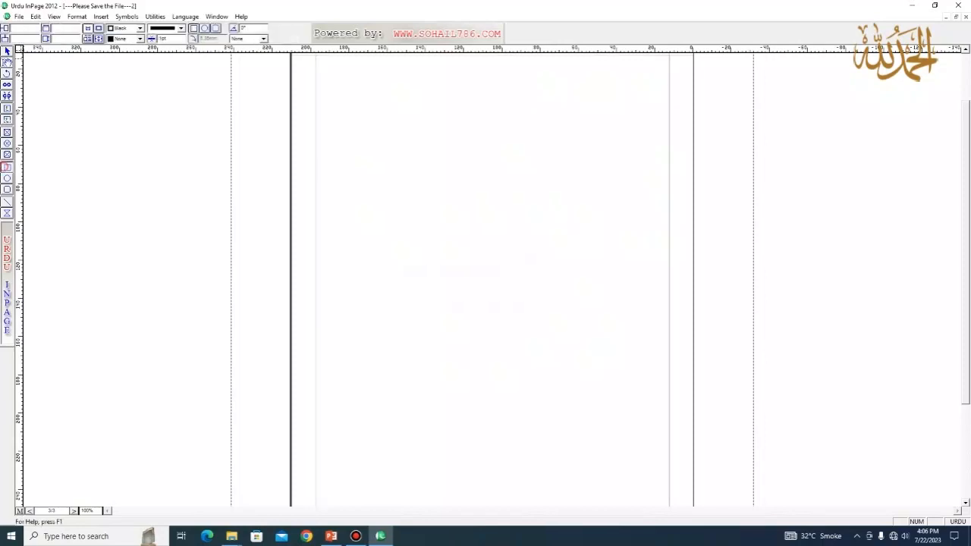
drag(375, 169, 610, 312)
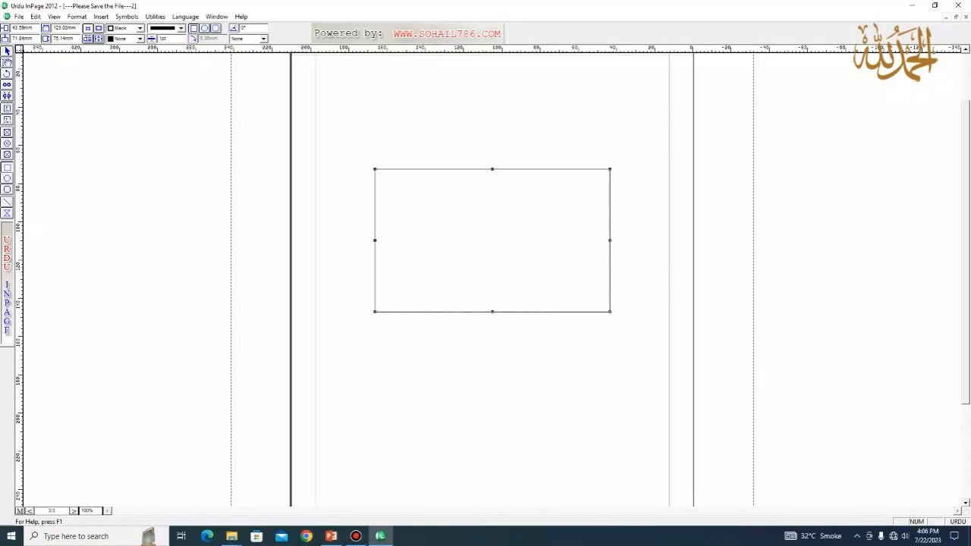
click(139, 38)
click(141, 73)
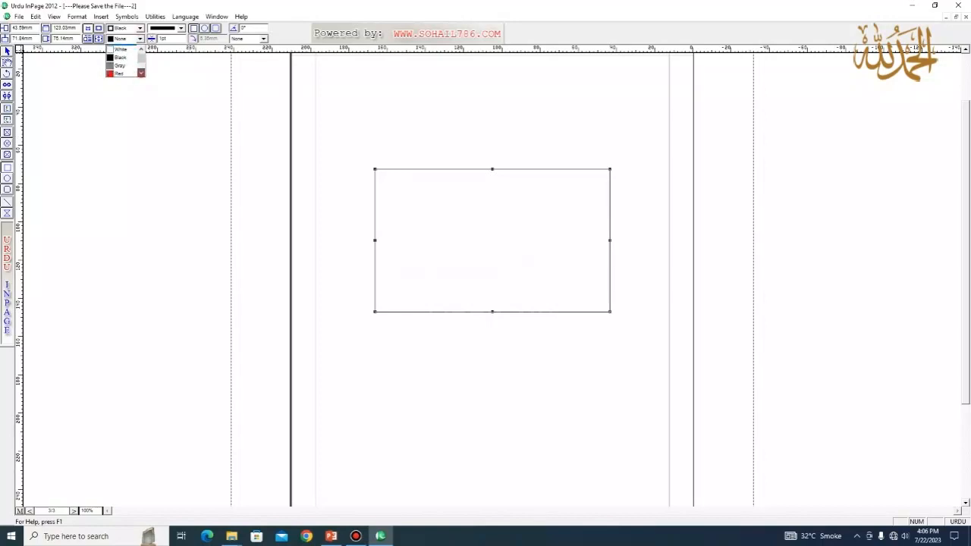
click(141, 73)
click(141, 73)
click(123, 57)
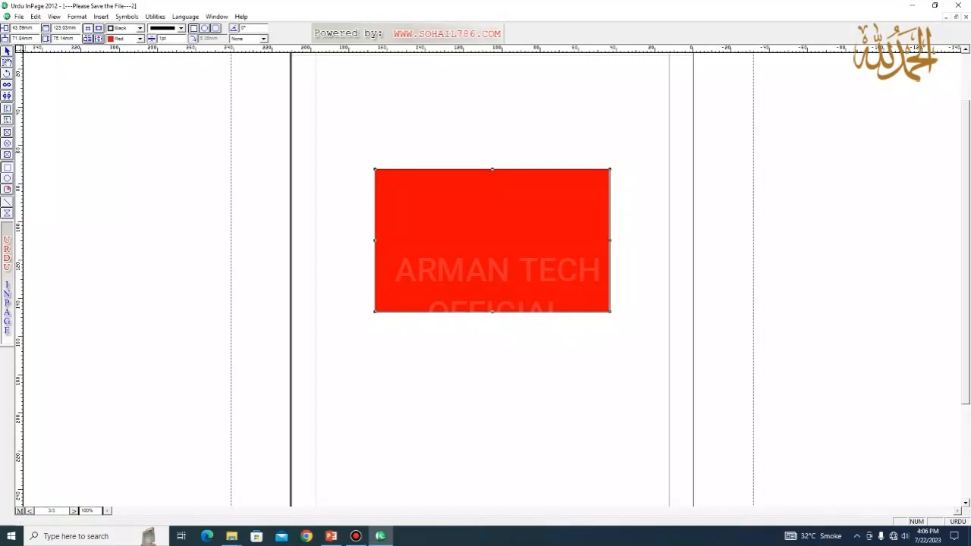
Draw a rounded rectangle about 96 mm wide and 48 mm high inside the red rectangle and fill it with cyan
click(8, 190)
drag(395, 195, 579, 288)
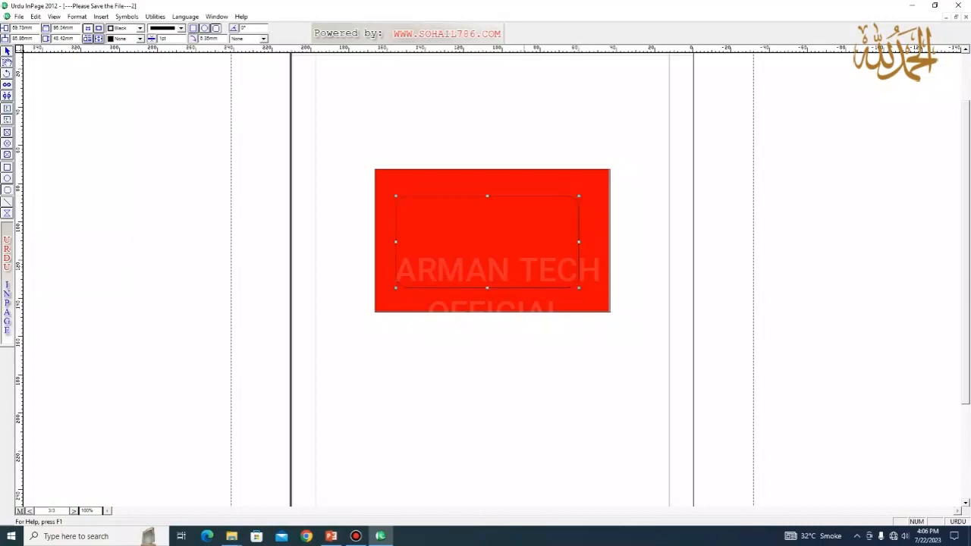
click(139, 38)
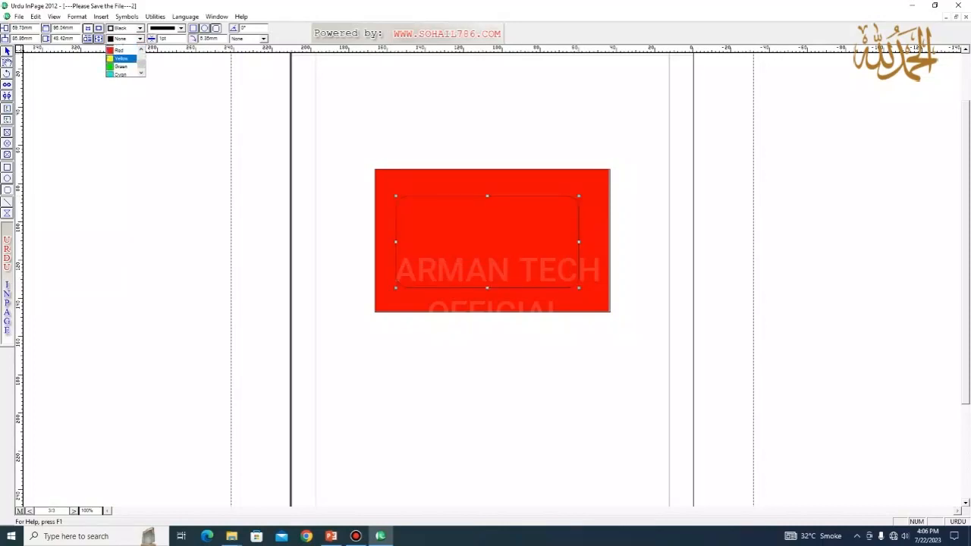
click(120, 56)
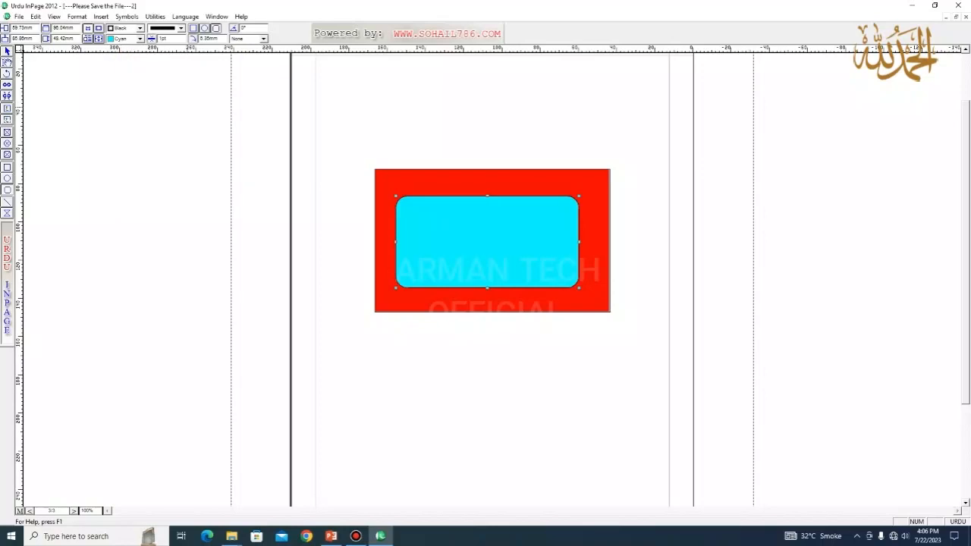
Draw an ellipse about 48 mm wide and 17 mm high inside the cyan rounded rectangle and fill it with green
click(7, 179)
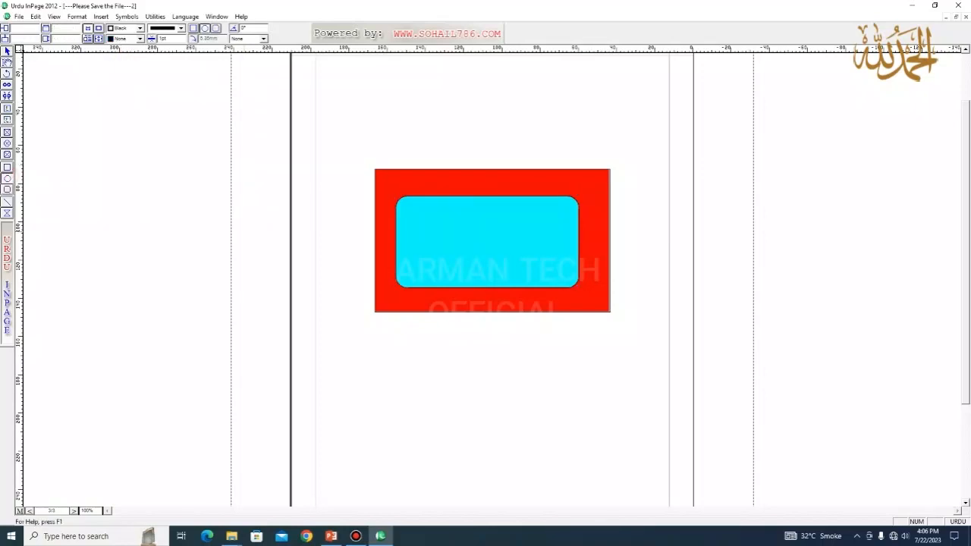
drag(438, 228, 530, 261)
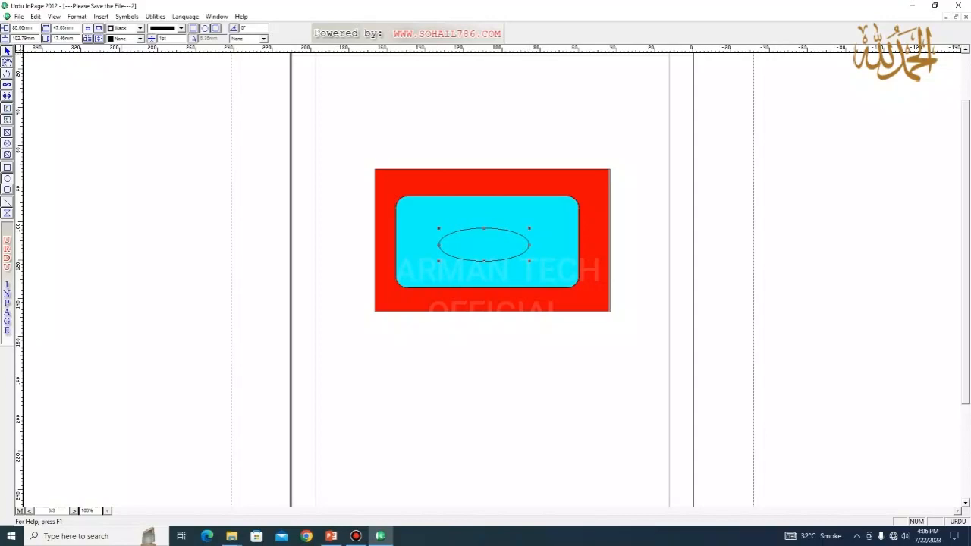
click(140, 38)
scroll(122, 64, down, 3)
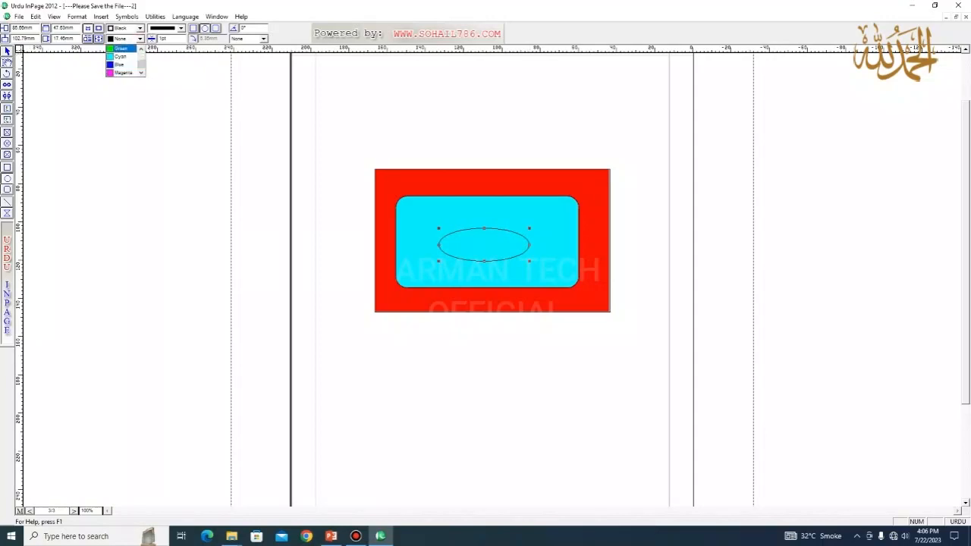
click(121, 49)
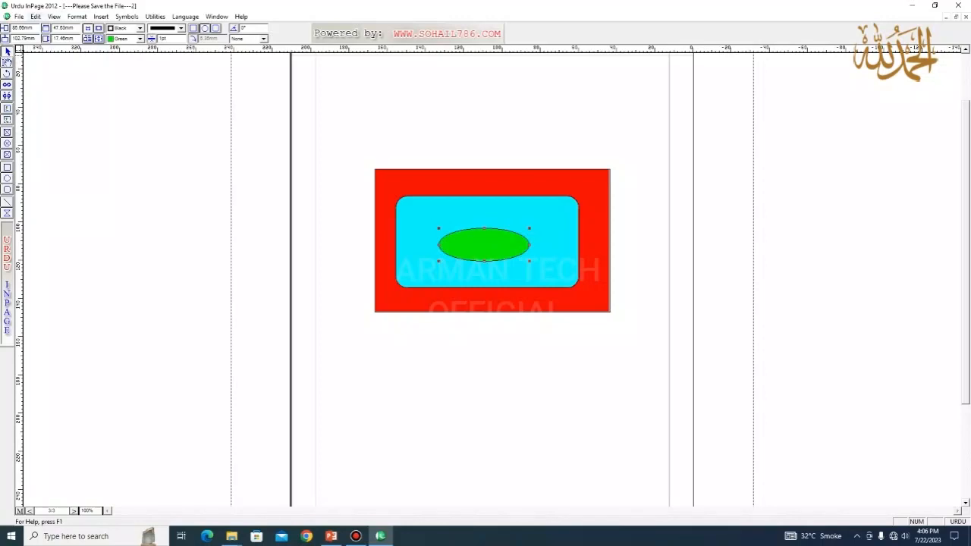
Send the green ellipse behind the other shapes and bring it to the front again
click(36, 16)
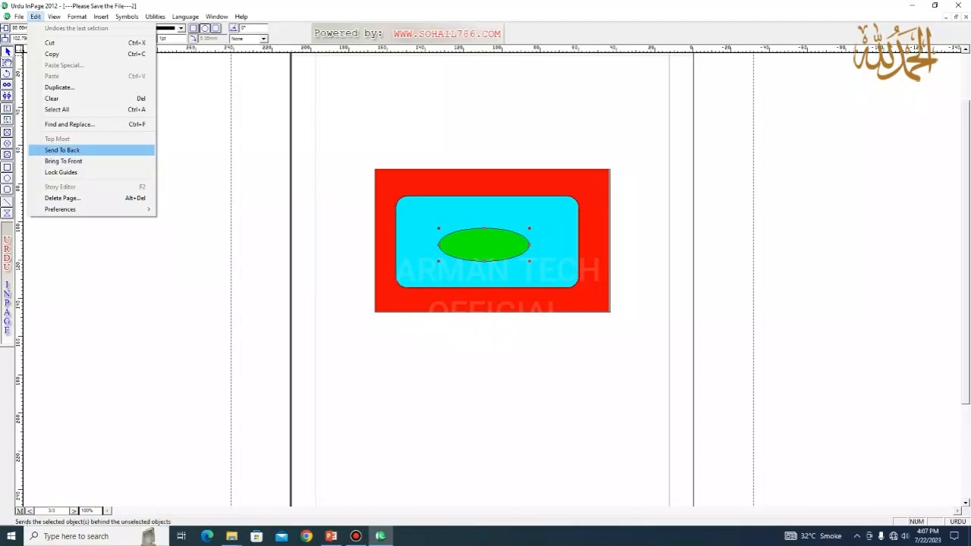
click(62, 149)
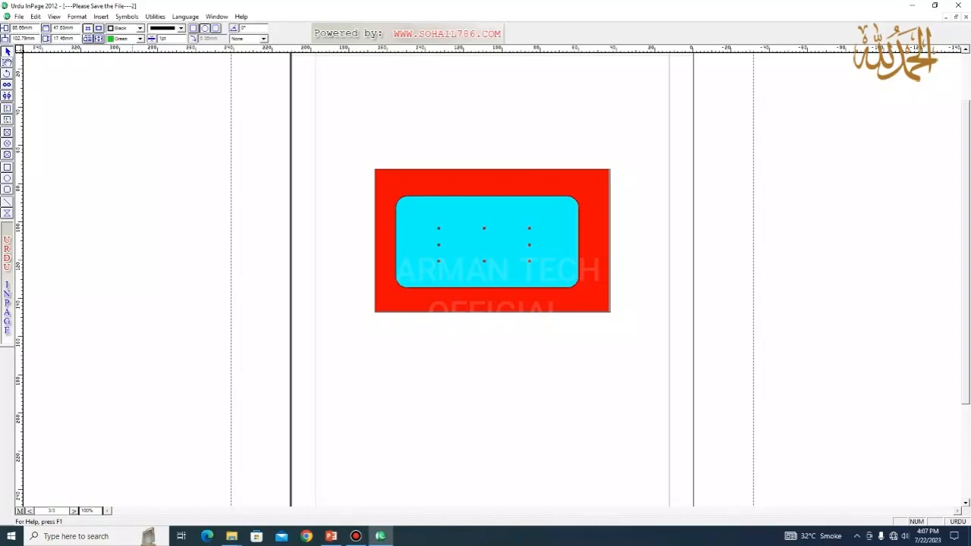
click(35, 16)
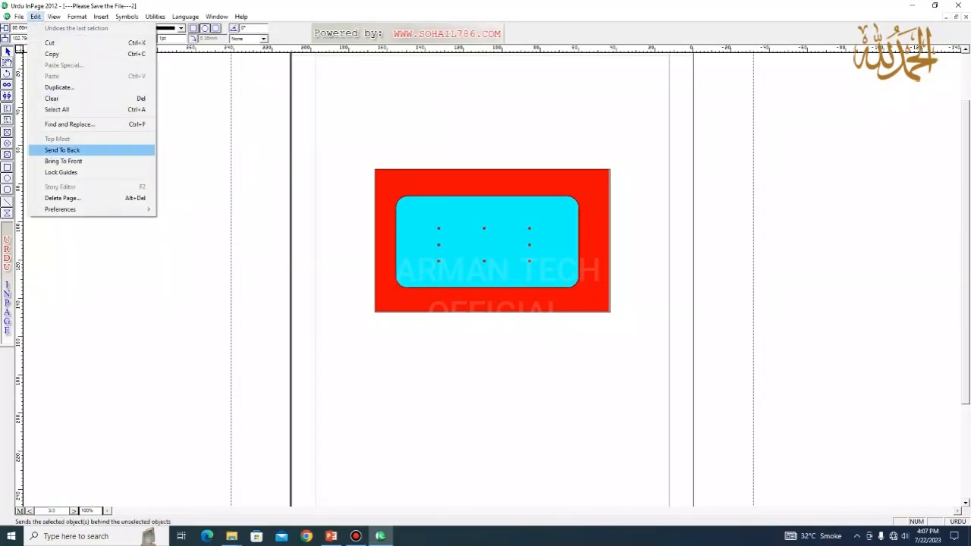
key(Return)
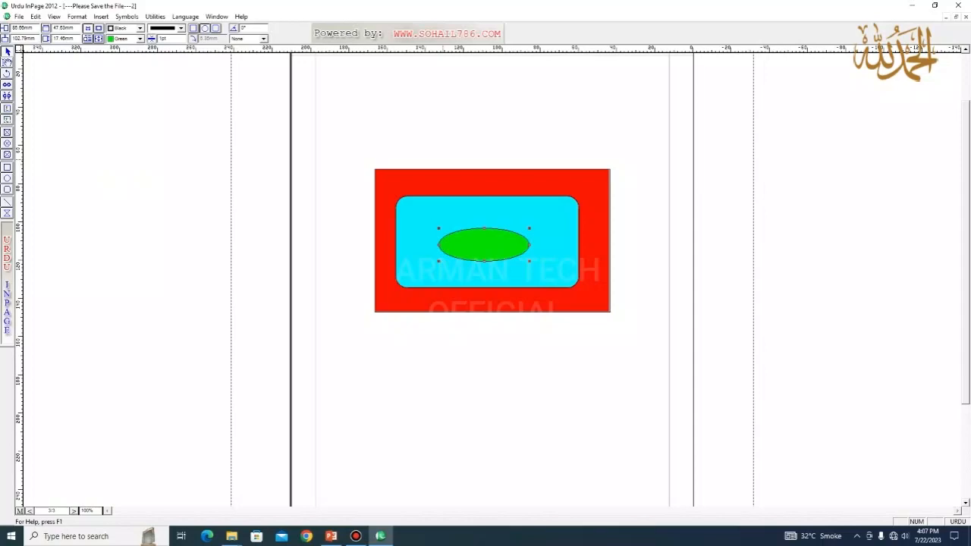
Send the cyan rounded rectangle to the back and bring it to the front of all shapes
click(434, 209)
click(35, 16)
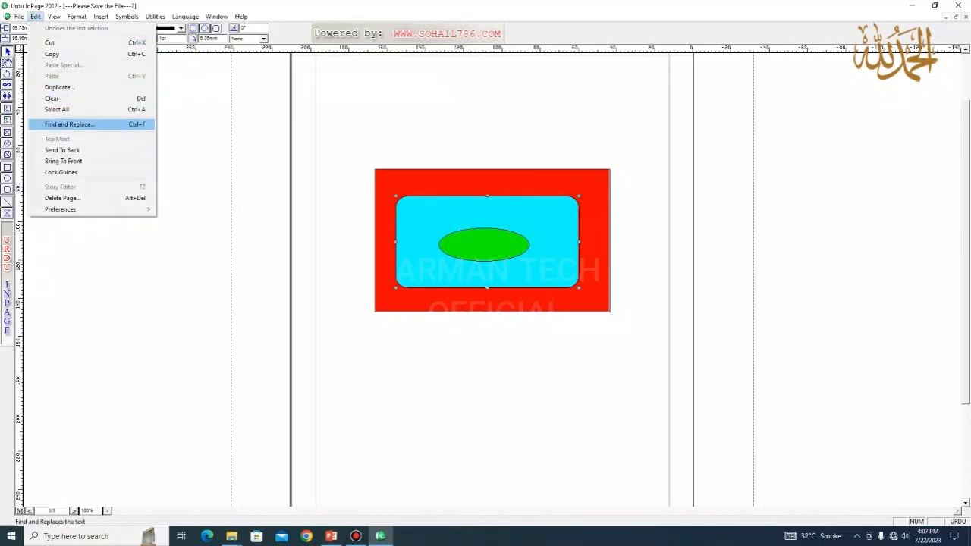
click(62, 150)
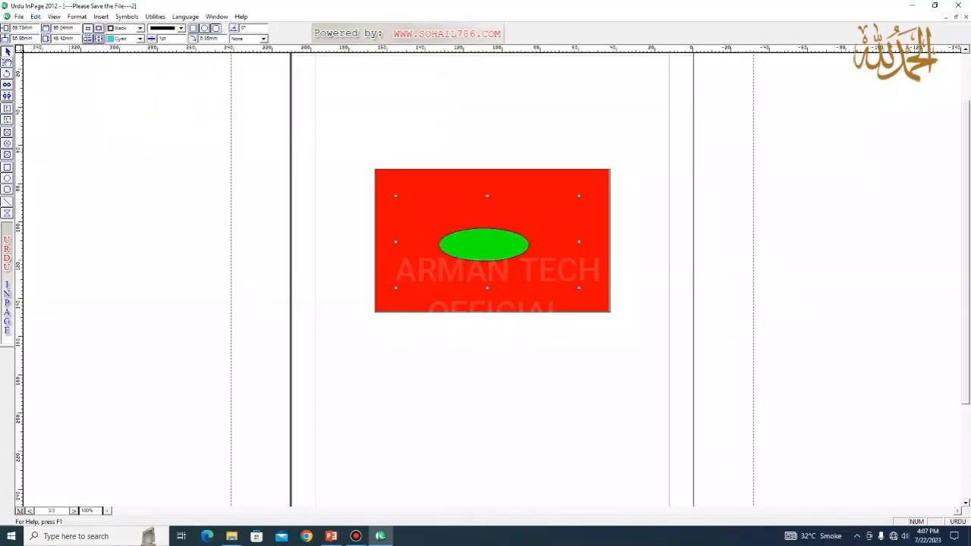
click(35, 16)
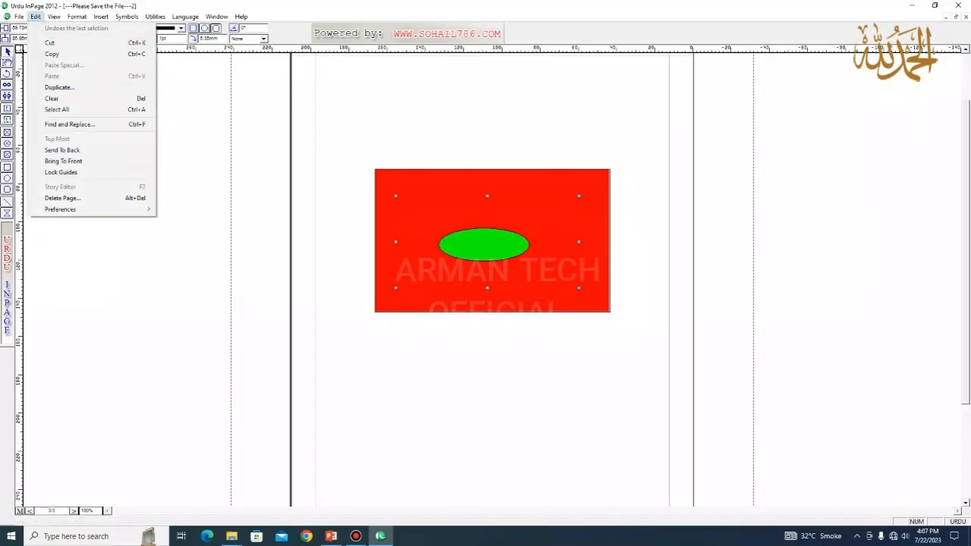
click(63, 161)
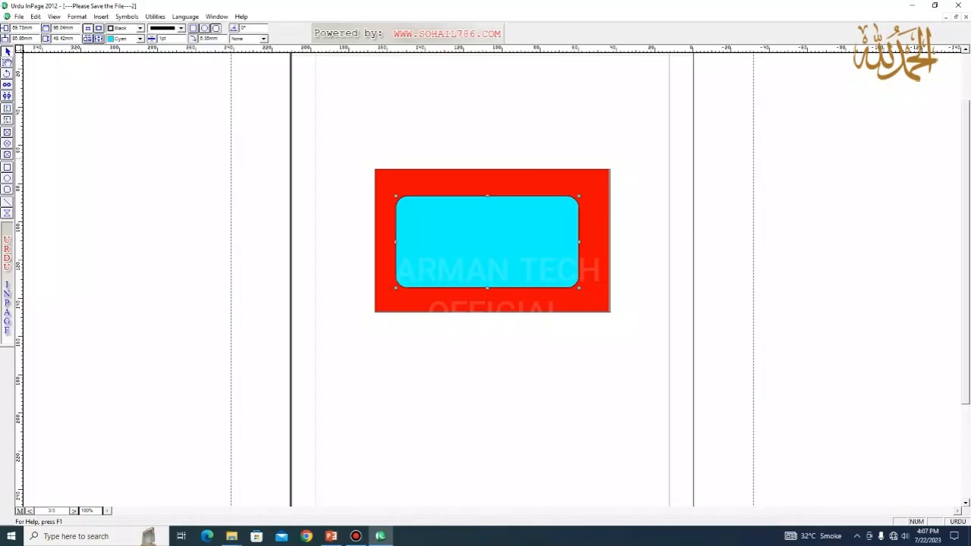
Send the cyan rounded rectangle to the back, and send the red rectangle behind it
click(34, 15)
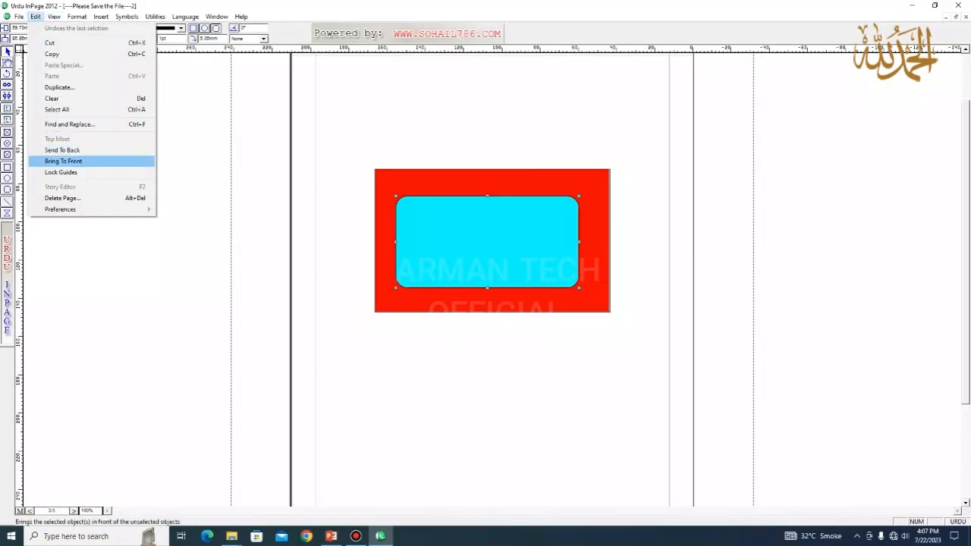
click(62, 149)
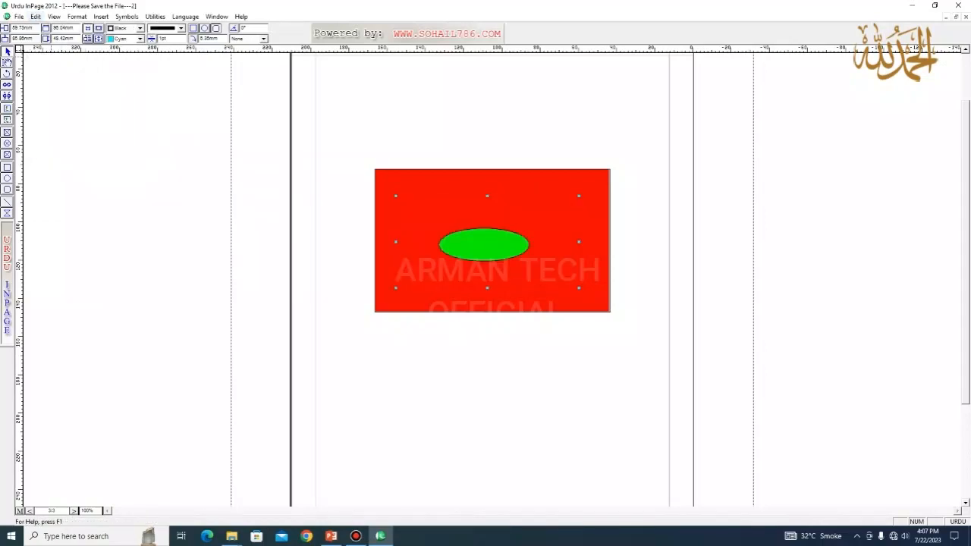
click(35, 16)
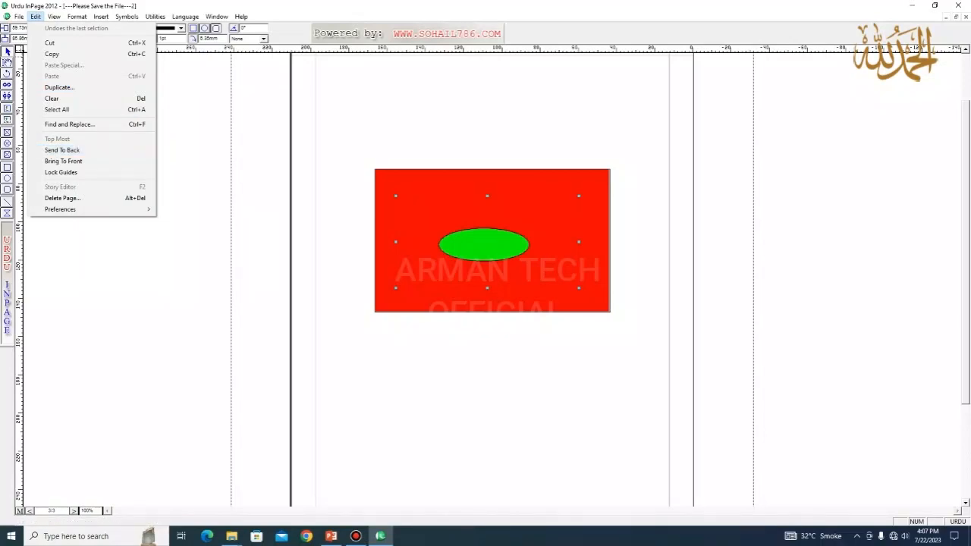
click(391, 107)
click(379, 175)
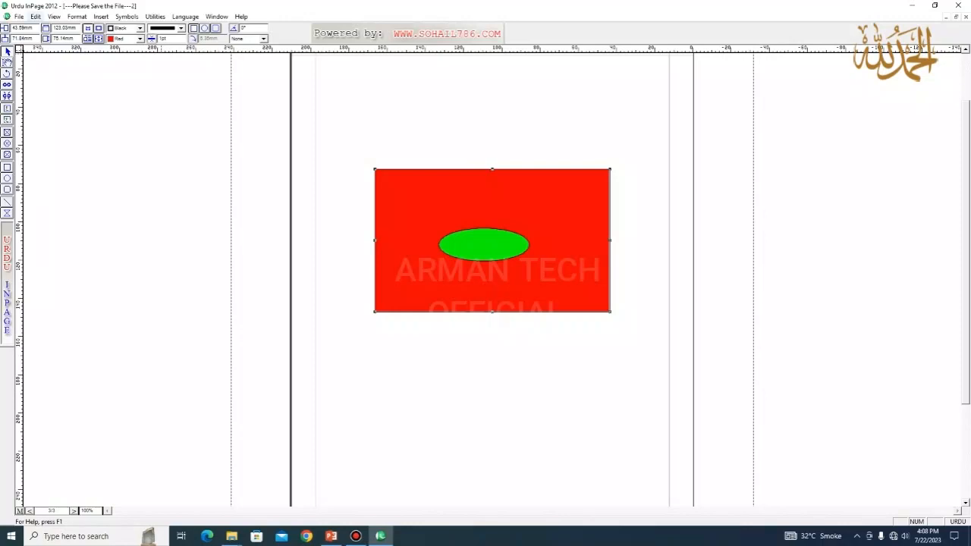
click(35, 16)
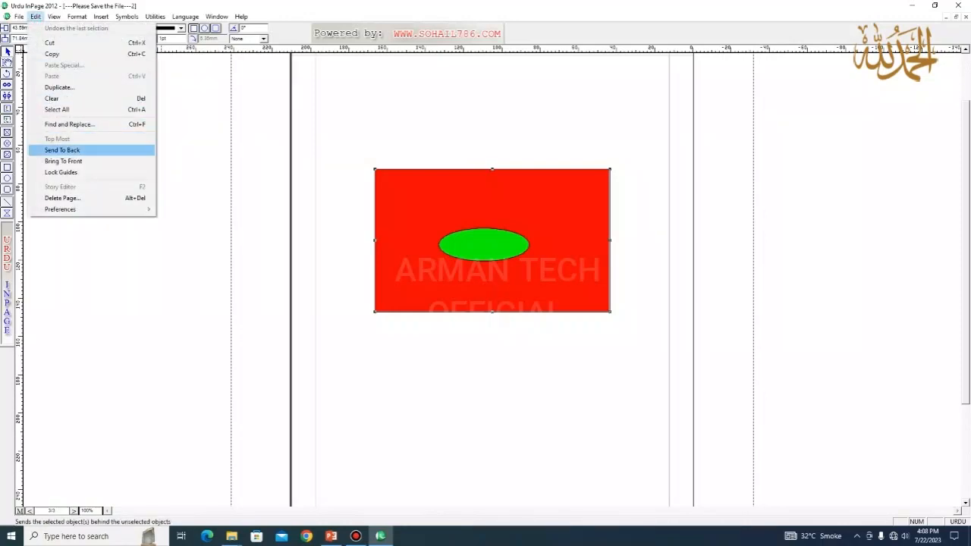
click(62, 149)
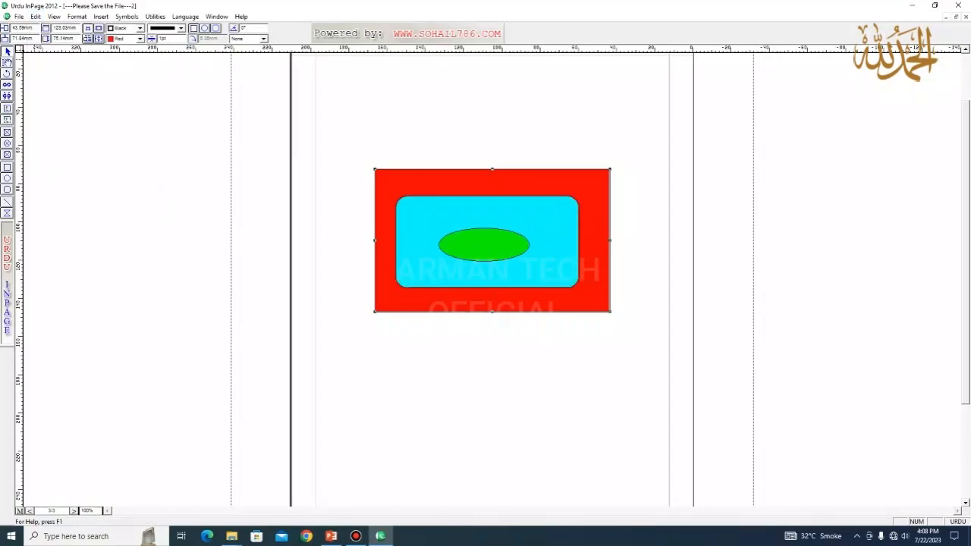
Return to the start of the text on the first page and delete the two blank lines above the first sentence
click(35, 16)
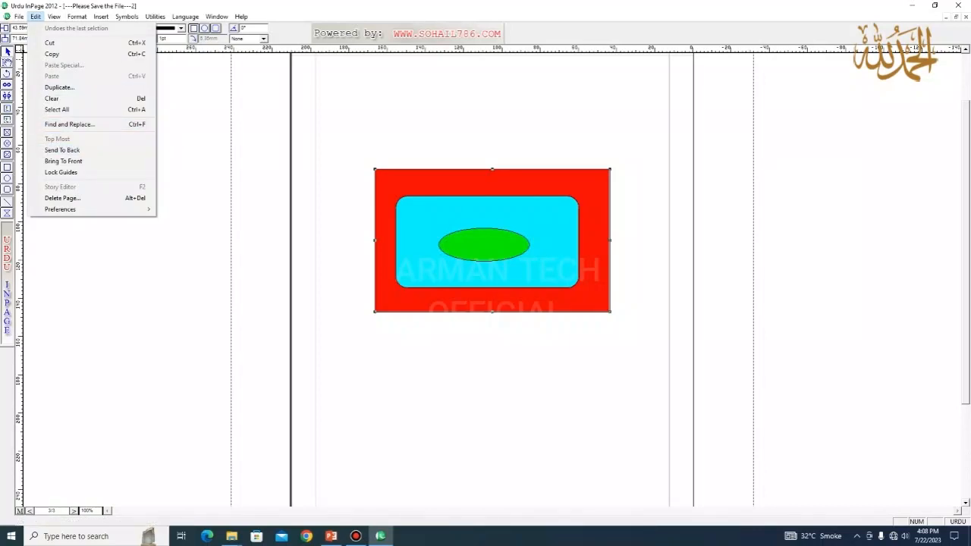
click(471, 130)
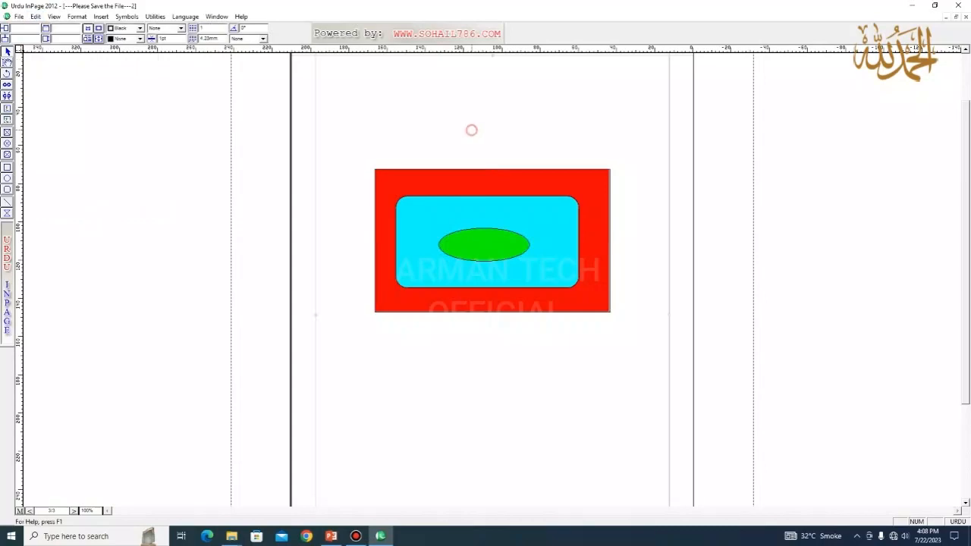
click(8, 63)
click(517, 122)
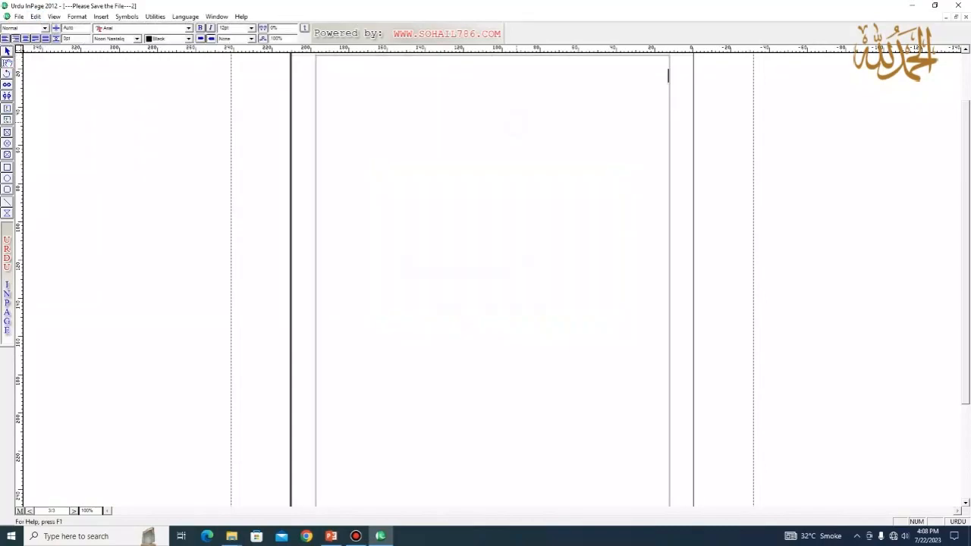
key(Up)
key(Up)
key(Up)
key(Up)
key(Up)
key(Up)
key(Up)
key(Up)
key(Up)
key(Up)
key(Up)
key(Up)
key(Up)
key(Up)
key(Up)
key(Up)
key(Up)
key(Up)
key(Up)
key(Up)
key(Up)
key(Up)
key(Up)
key(Up)
key(Up)
key(Up)
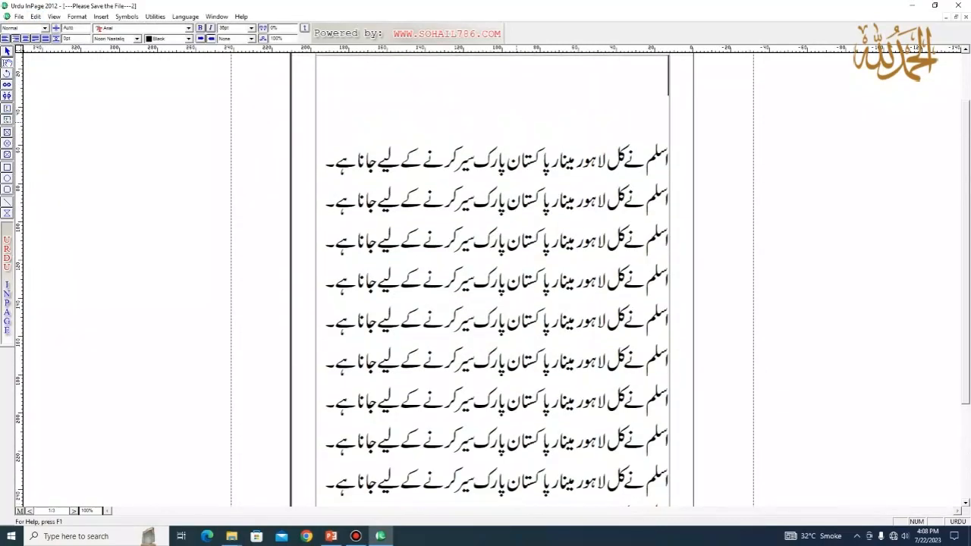
key(Delete)
key(Delete)
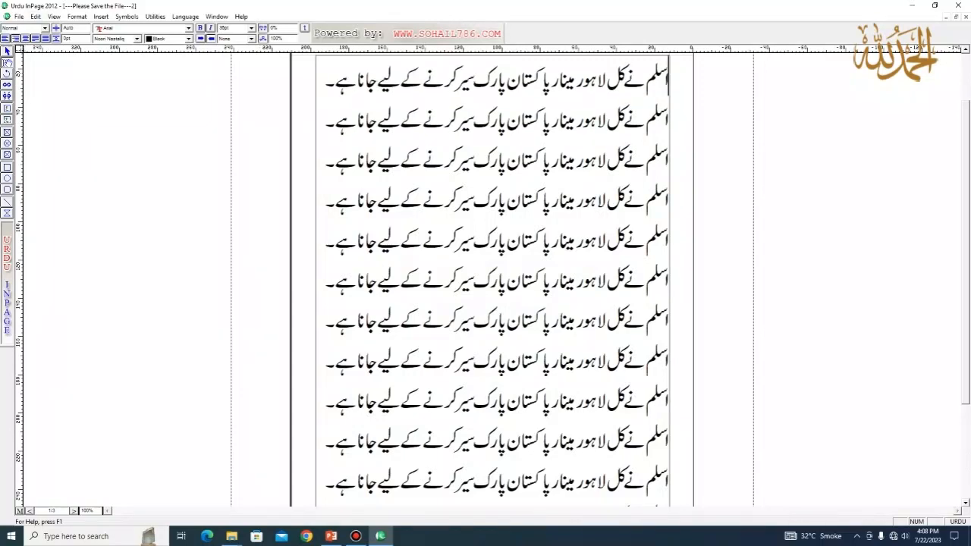
Add three horizontal ruler guides across the first page and position them just below the second, third and fourth sentences
click(35, 16)
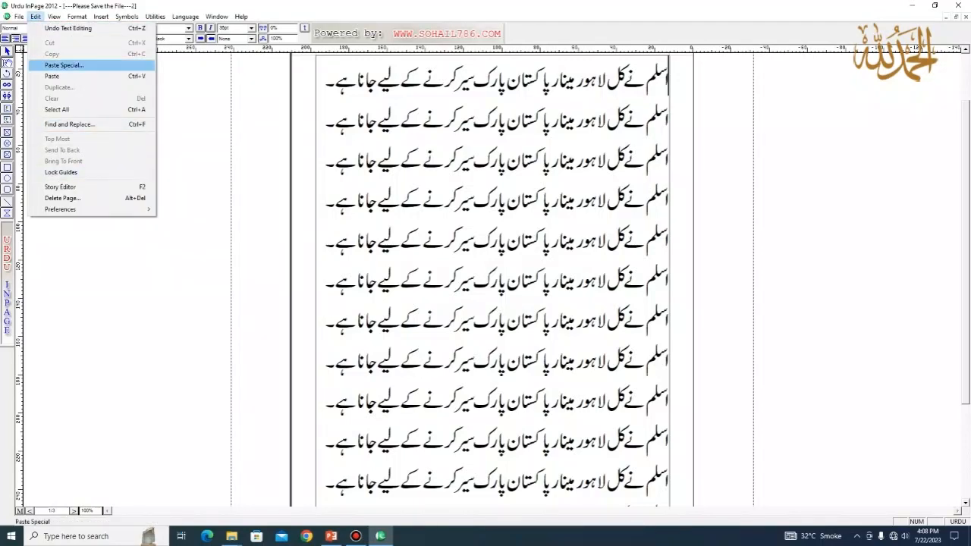
click(520, 118)
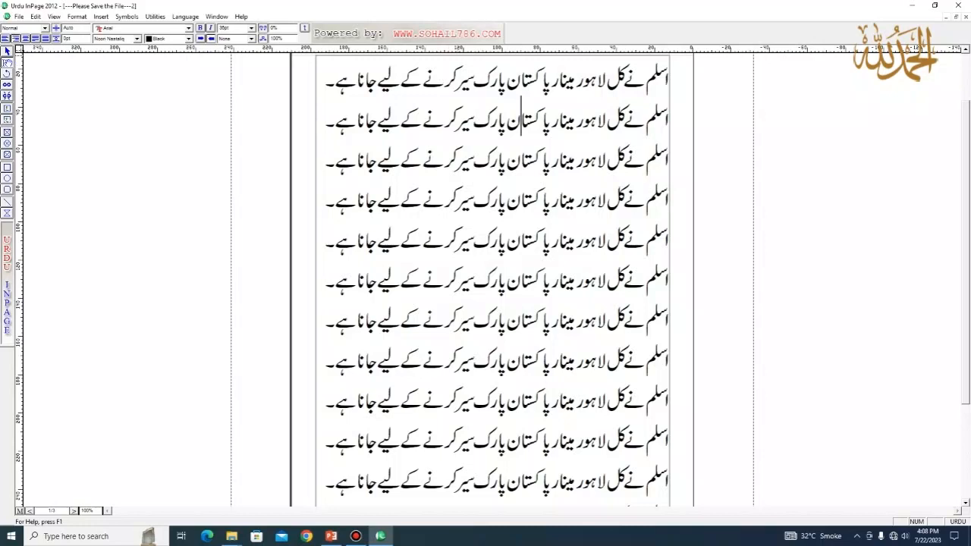
drag(462, 48, 462, 209)
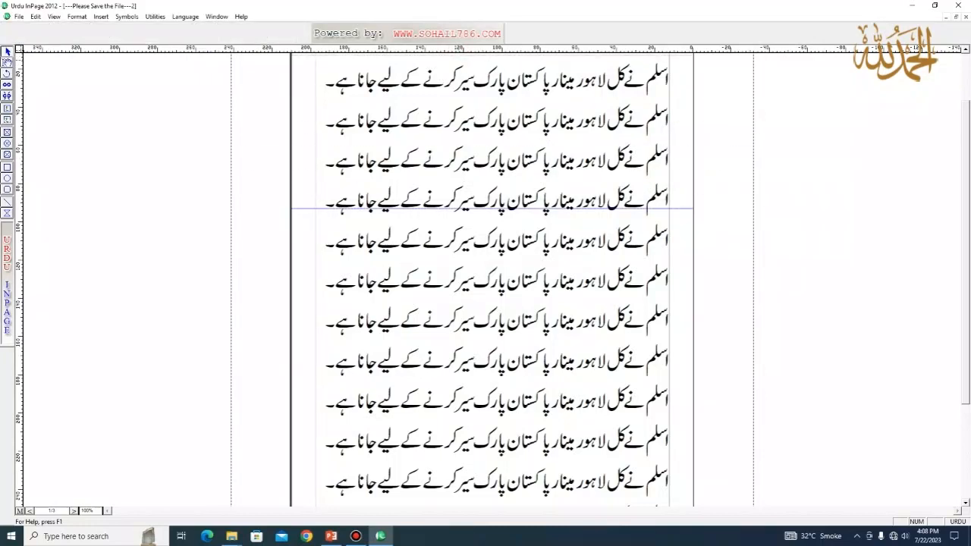
drag(462, 49, 462, 164)
drag(456, 49, 455, 124)
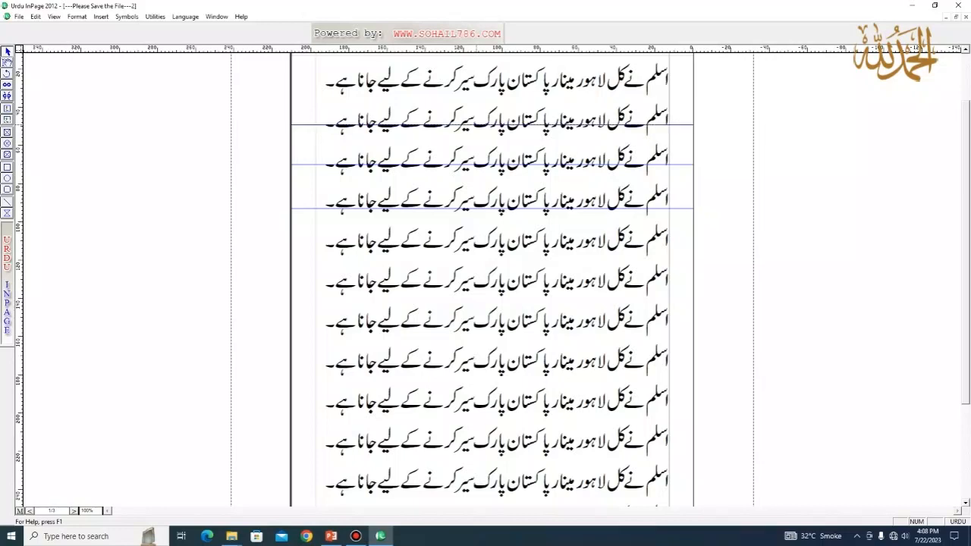
drag(476, 125, 476, 134)
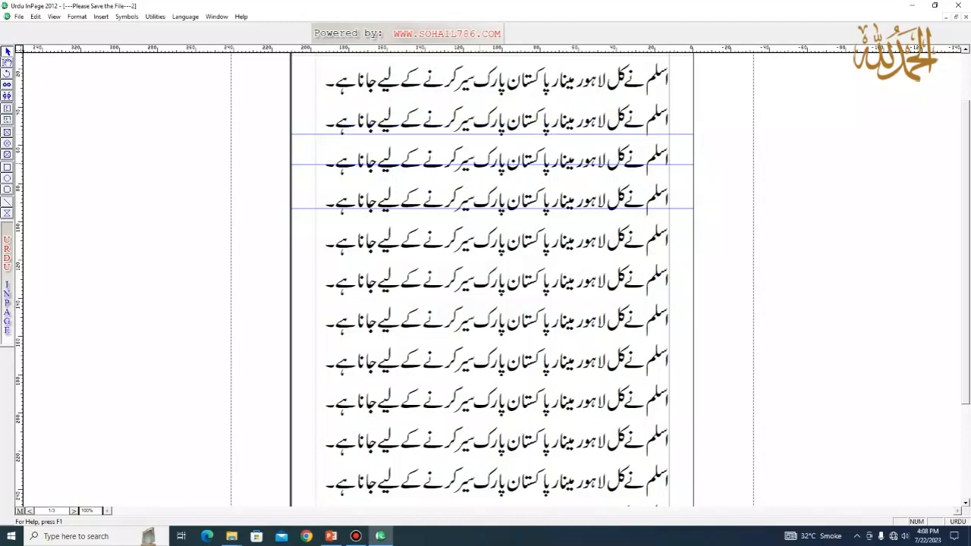
drag(480, 165, 489, 221)
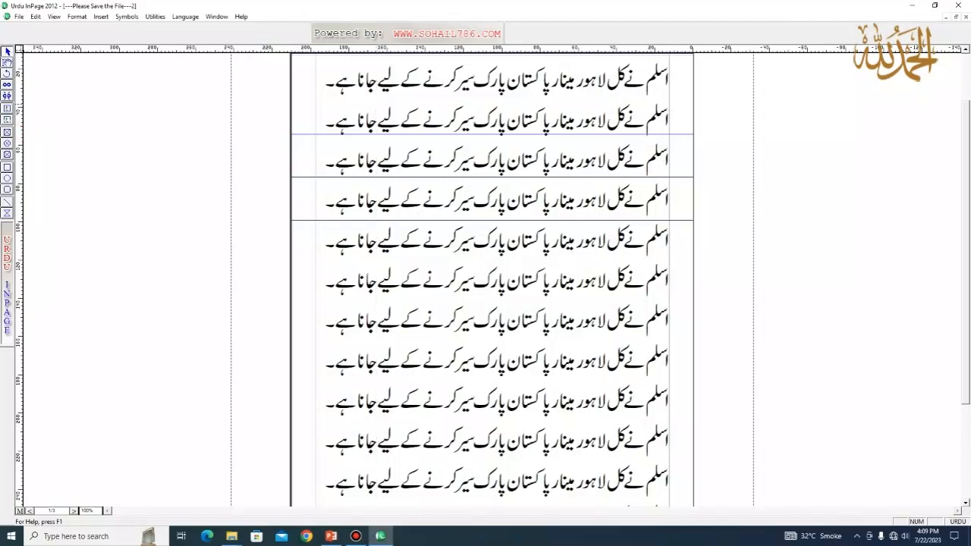
Add two vertical ruler guides through the closing words of the sentences on the first page
drag(19, 273, 364, 273)
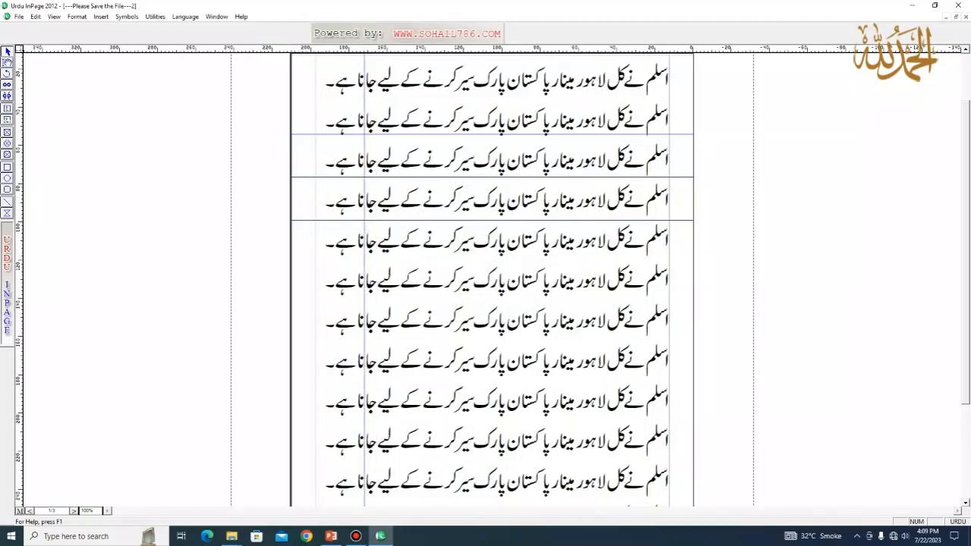
drag(20, 114, 412, 114)
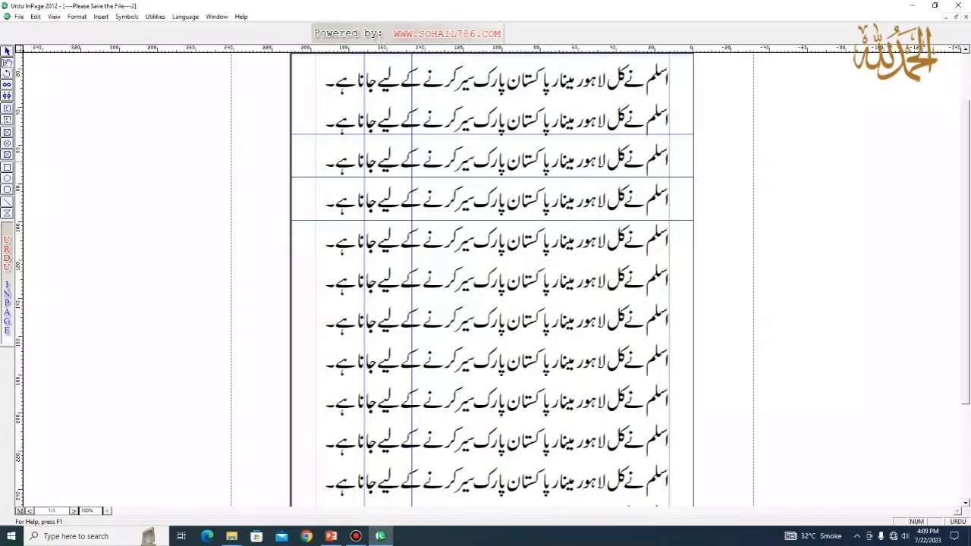
Break the first sentence after کرنے so that کے لیے جانا ہے starts a new line
click(422, 79)
key(Return)
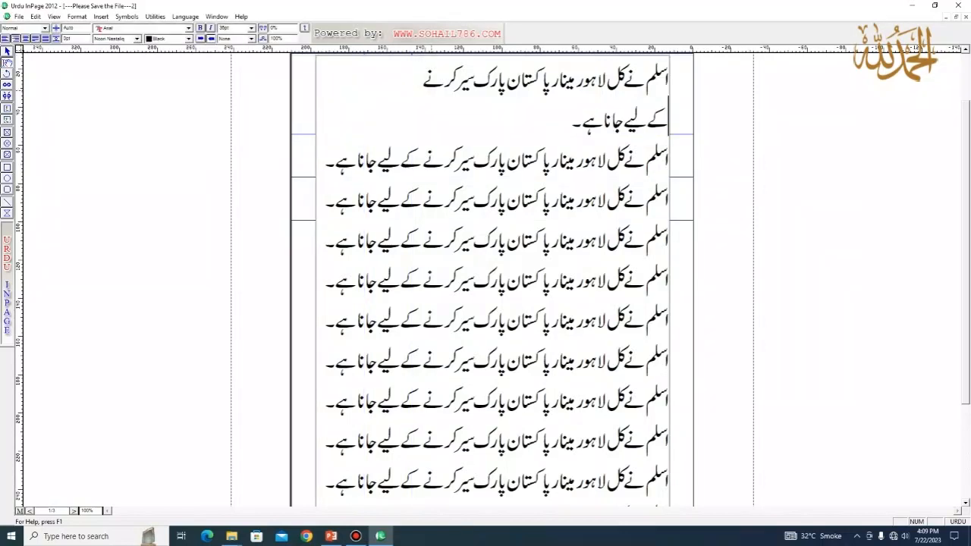
Insert five blank lines between the first line and کے لیے جانا ہے
key(Return)
key(Return)
key(Return)
key(Return)
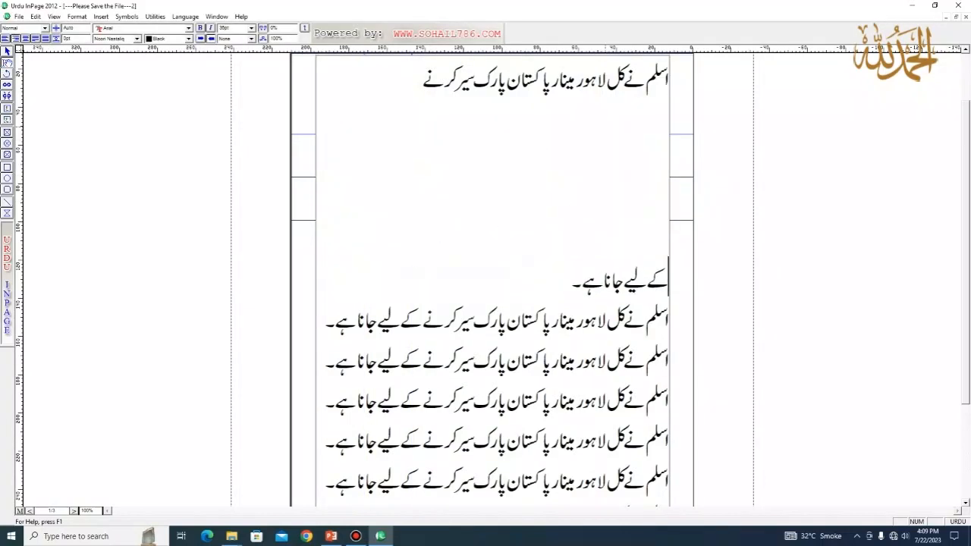
key(Return)
Copy the shortened first line and paste three copies of it directly beneath
triple_click(594, 76)
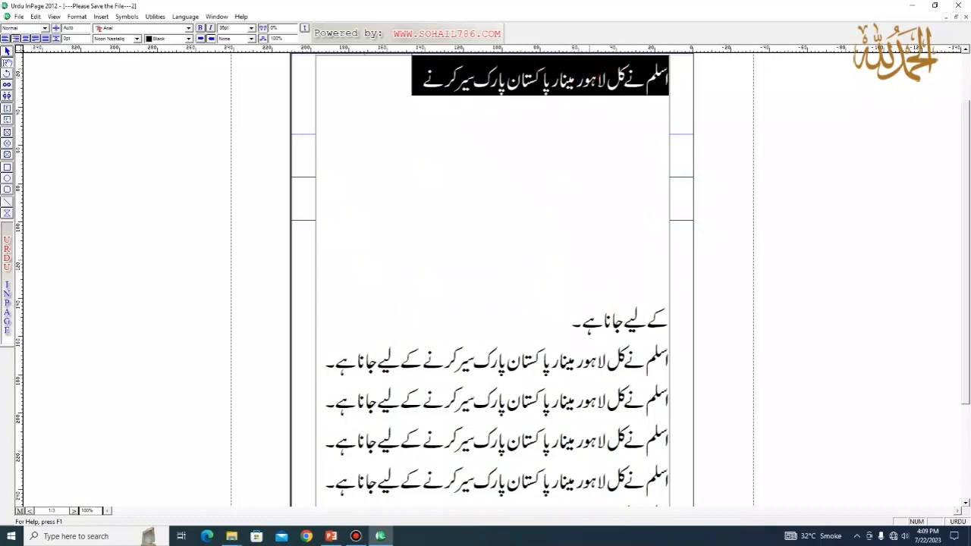
key(ctrl+c)
click(587, 113)
key(ctrl+v)
click(614, 150)
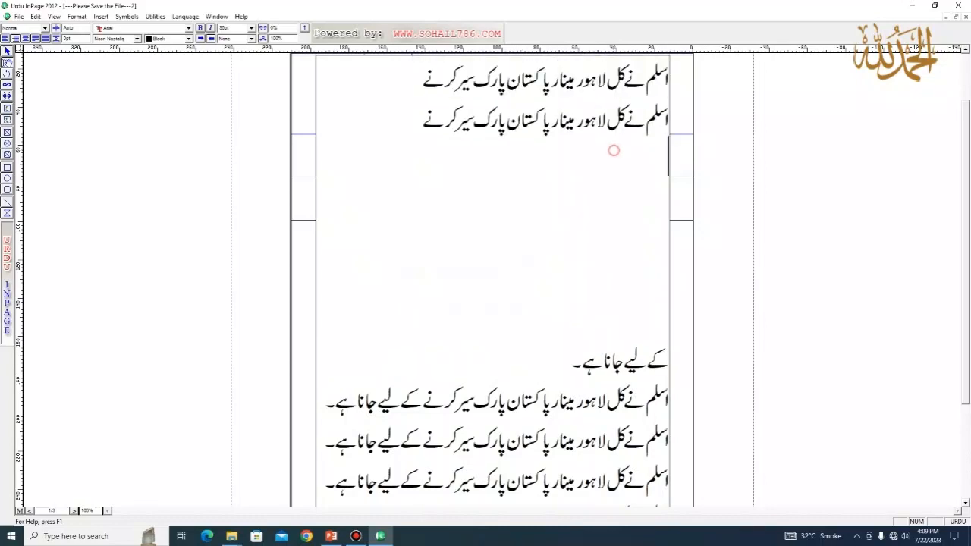
key(ctrl+v)
key(ctrl+v)
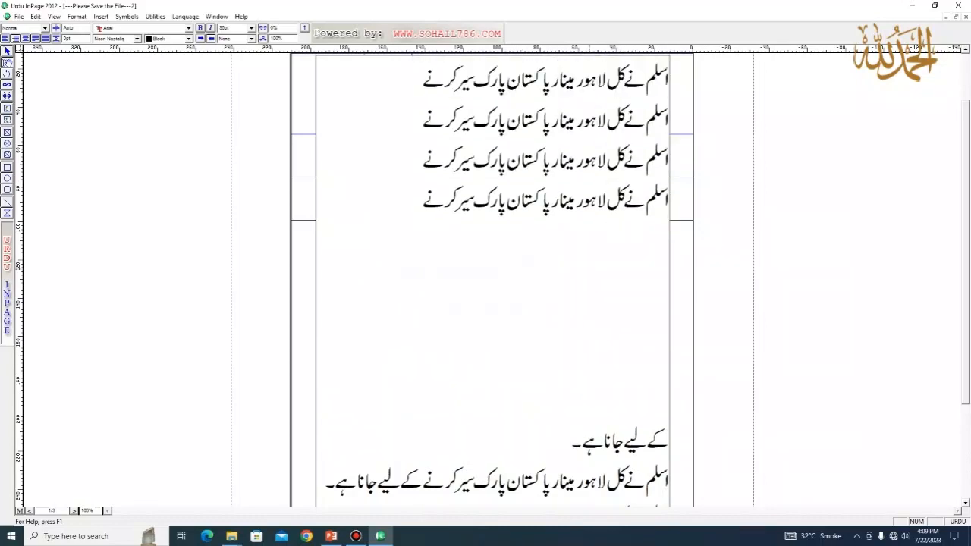
Delete four of the blank lines above کے لیے جانا ہے
key(Delete)
key(Delete)
key(Delete)
key(Delete)
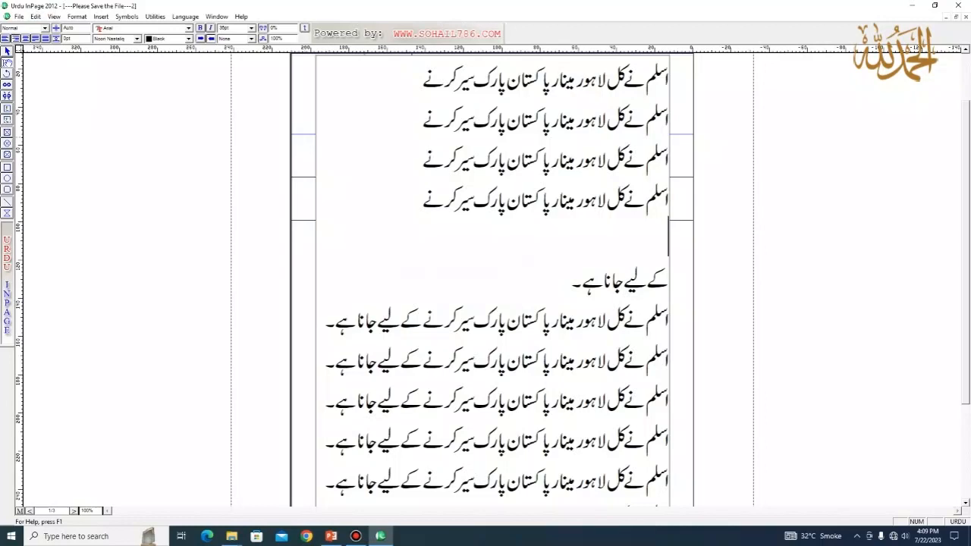
Lock the ruler guides and try to move the two vertical guides on the first page
click(371, 50)
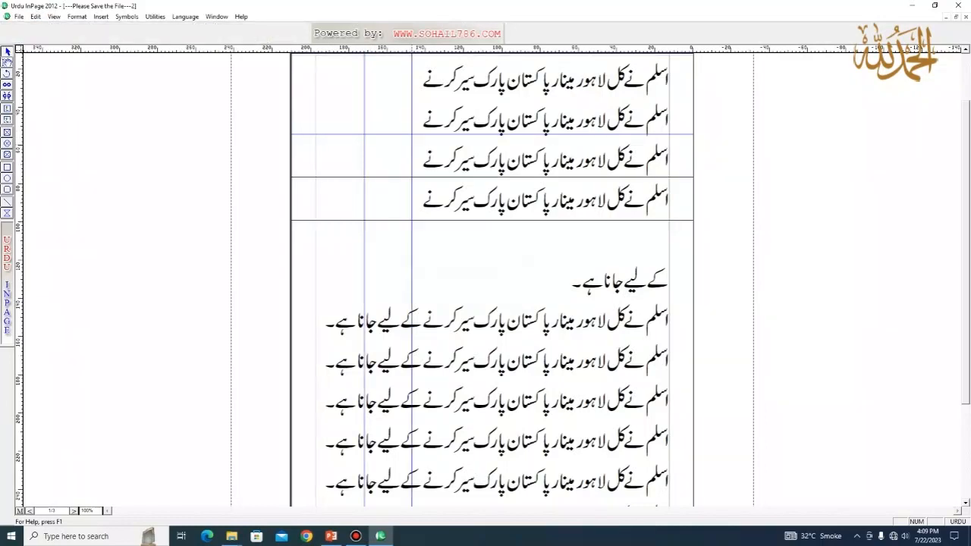
click(36, 16)
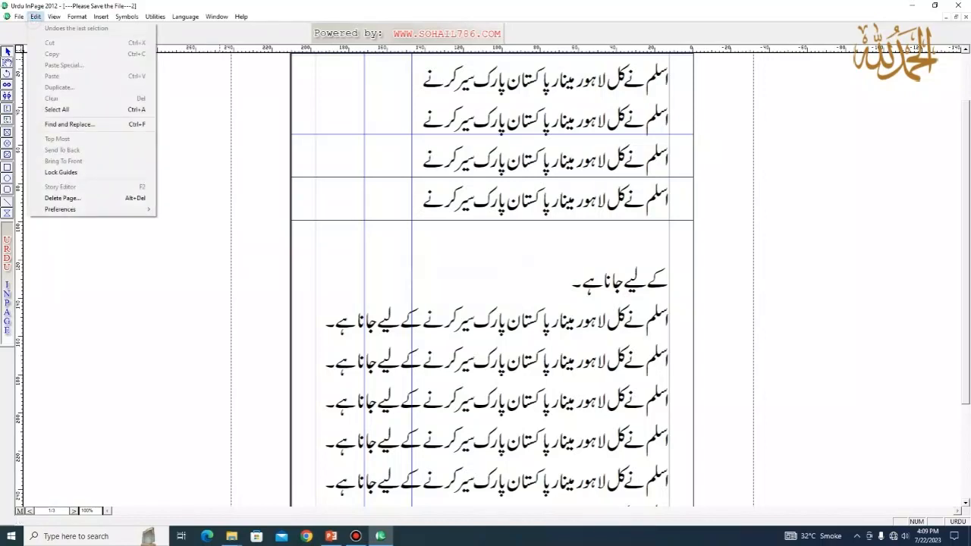
click(61, 172)
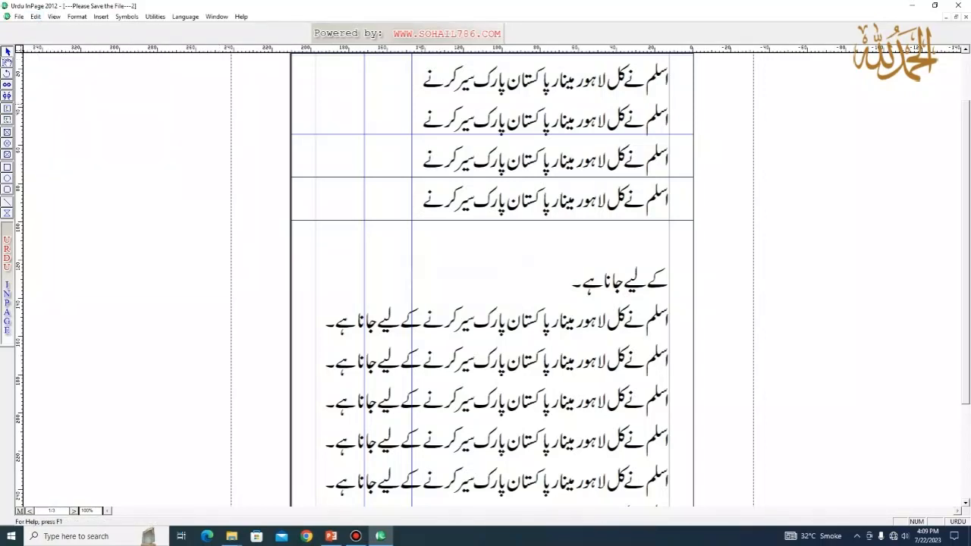
click(411, 106)
click(412, 112)
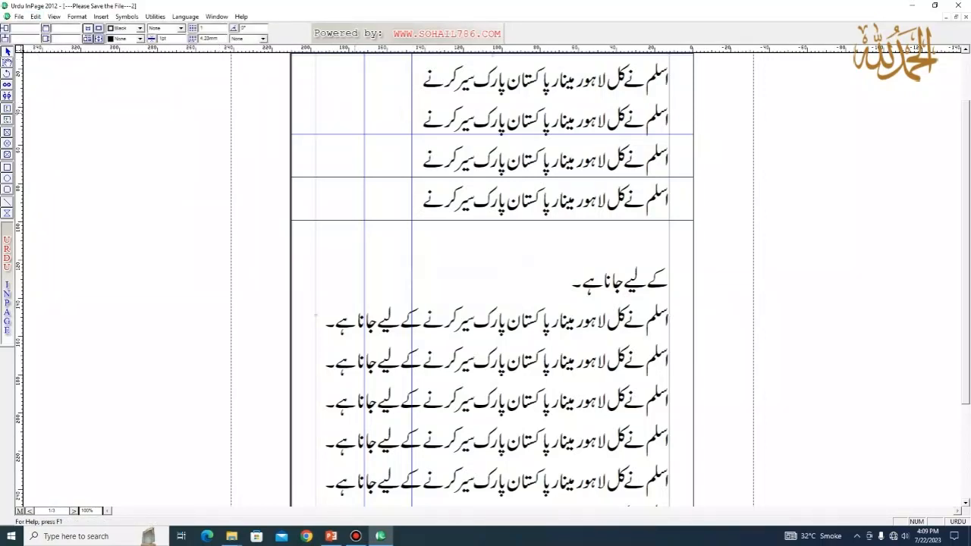
click(364, 120)
Paste another copy of the shortened line into the blank line below the fourth one
click(8, 63)
triple_click(491, 199)
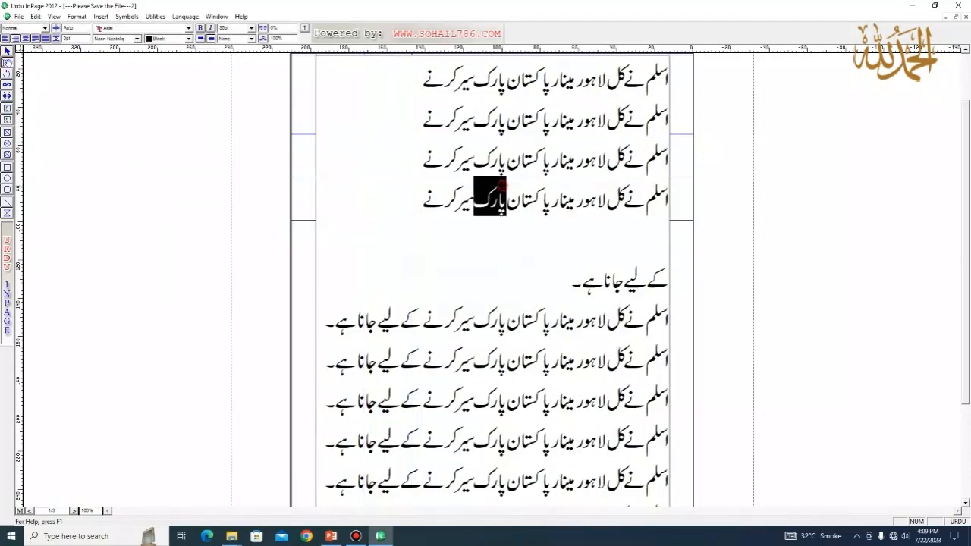
click(553, 240)
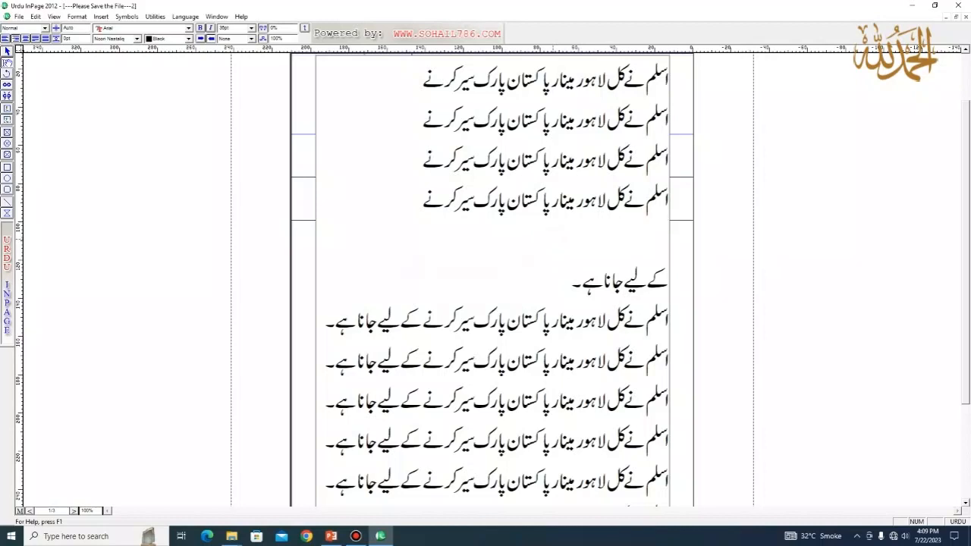
key(ctrl+v)
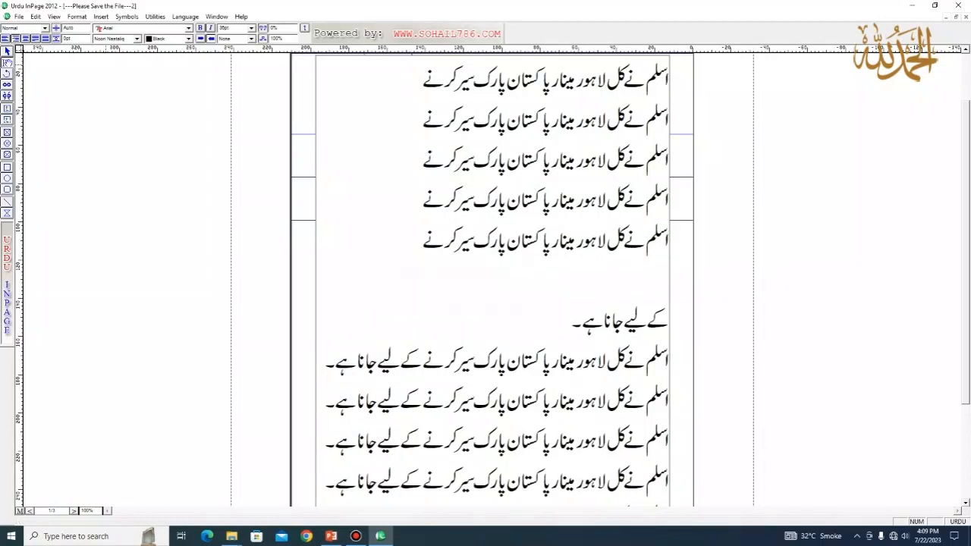
Unlock the ruler guides and remove the two vertical guides from the page
click(8, 52)
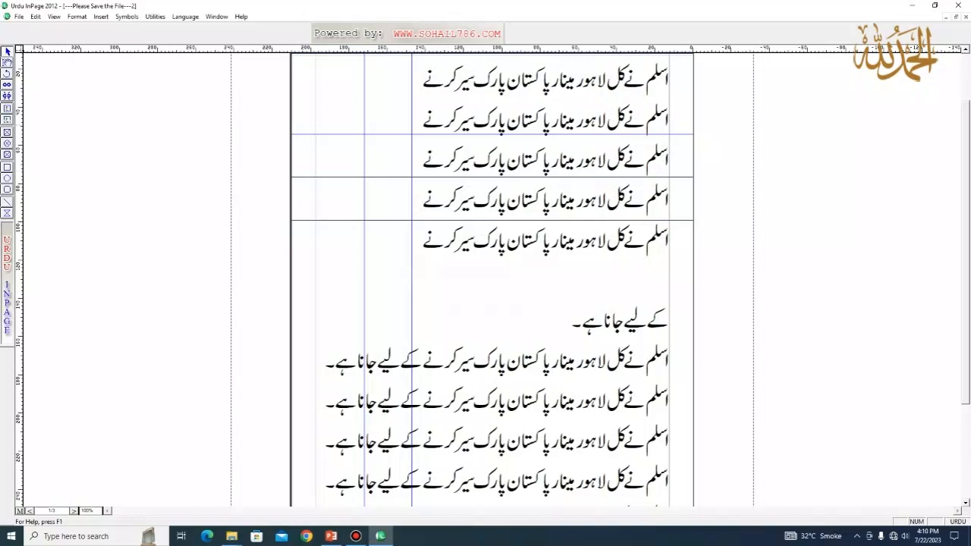
click(35, 16)
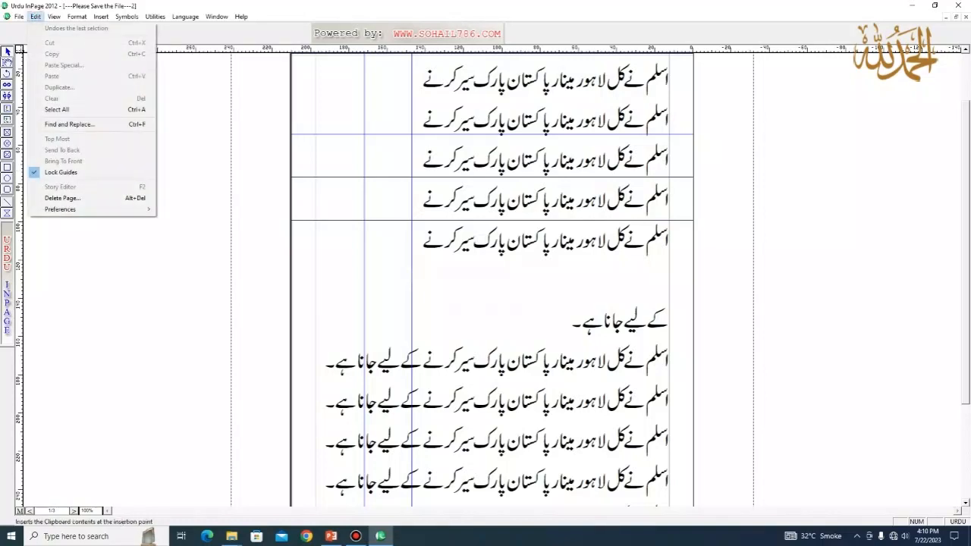
click(61, 172)
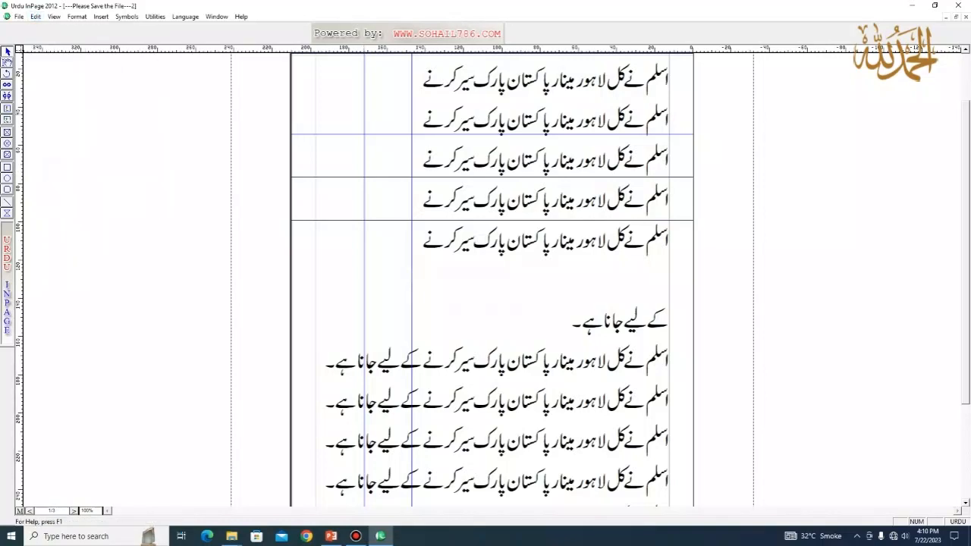
drag(364, 117, 19, 117)
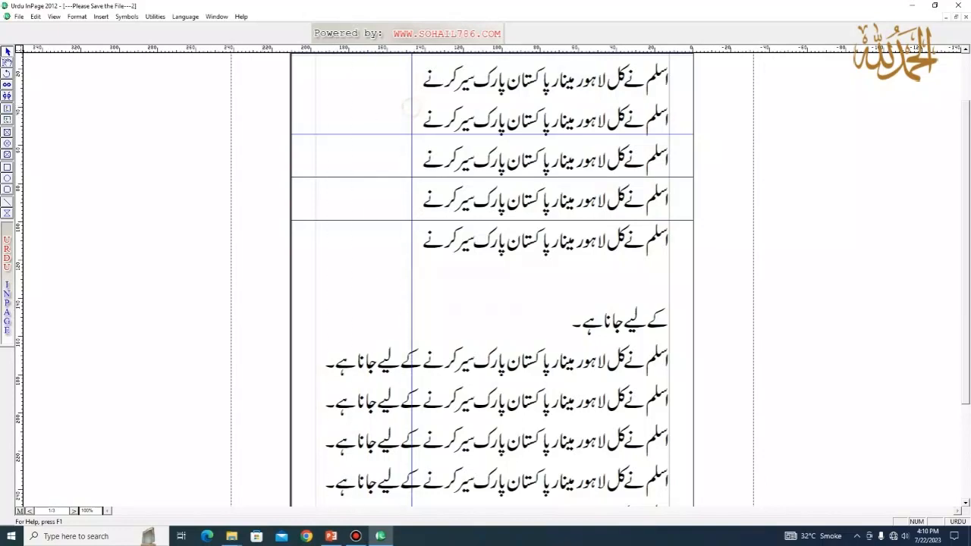
drag(412, 107, 19, 107)
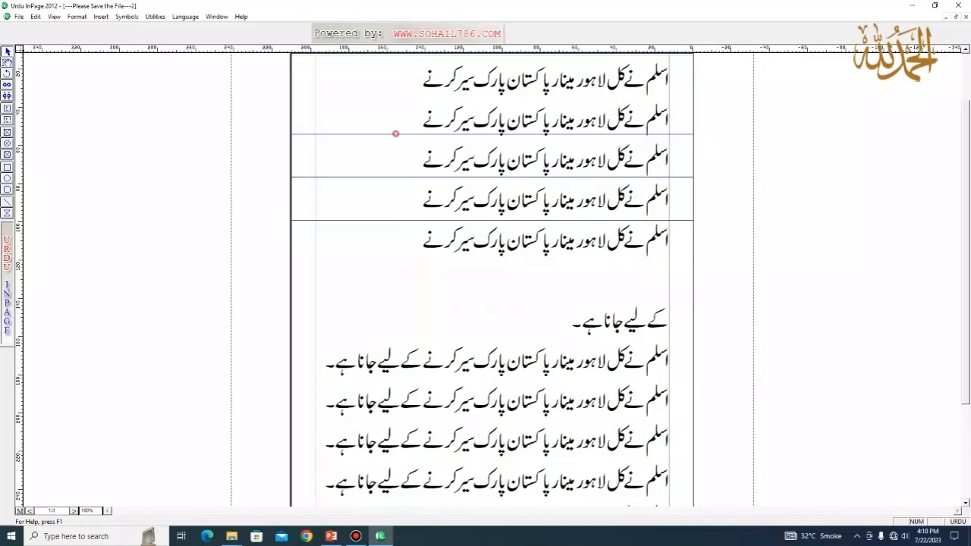
Move the three horizontal guides off the text to above the page's top edge
scroll(397, 134, up, 2)
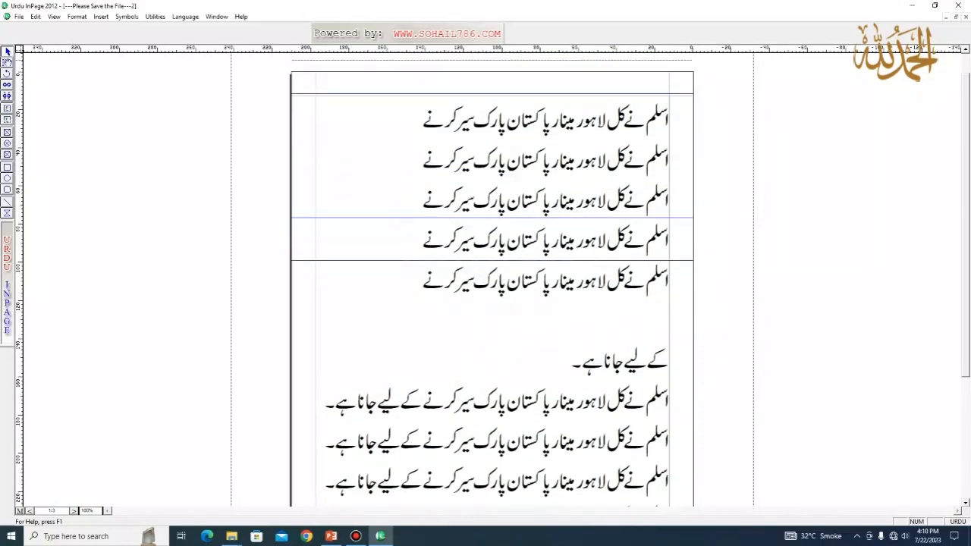
scroll(402, 218, up, 2)
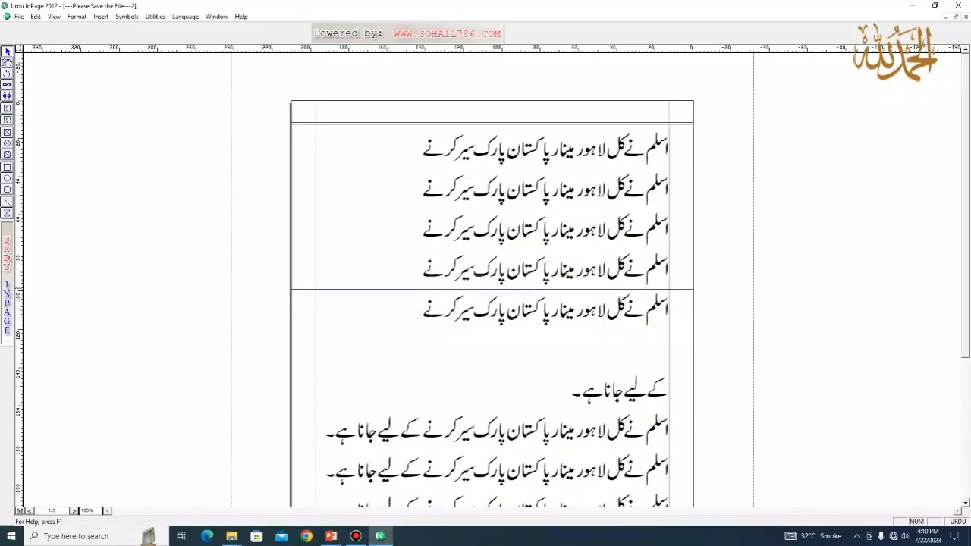
drag(390, 289, 408, 54)
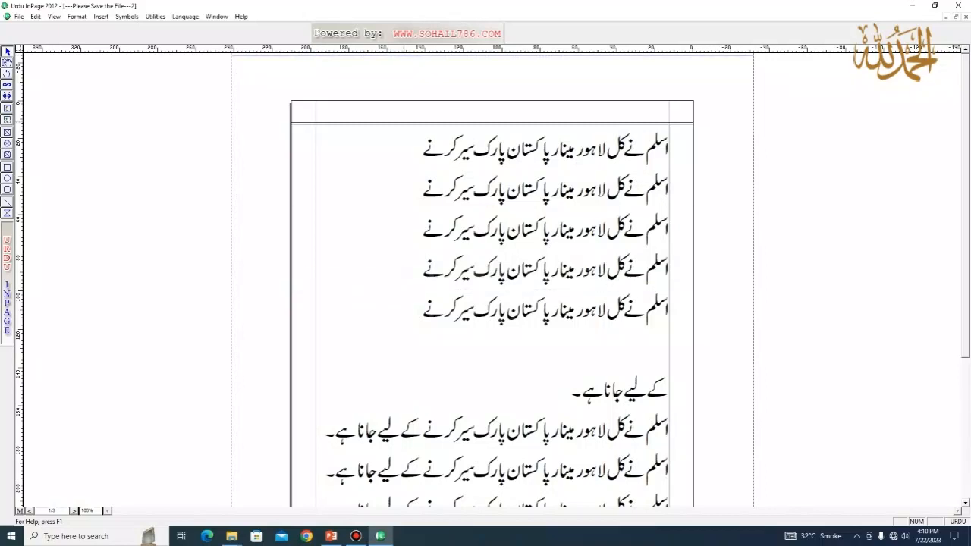
drag(403, 122, 409, 55)
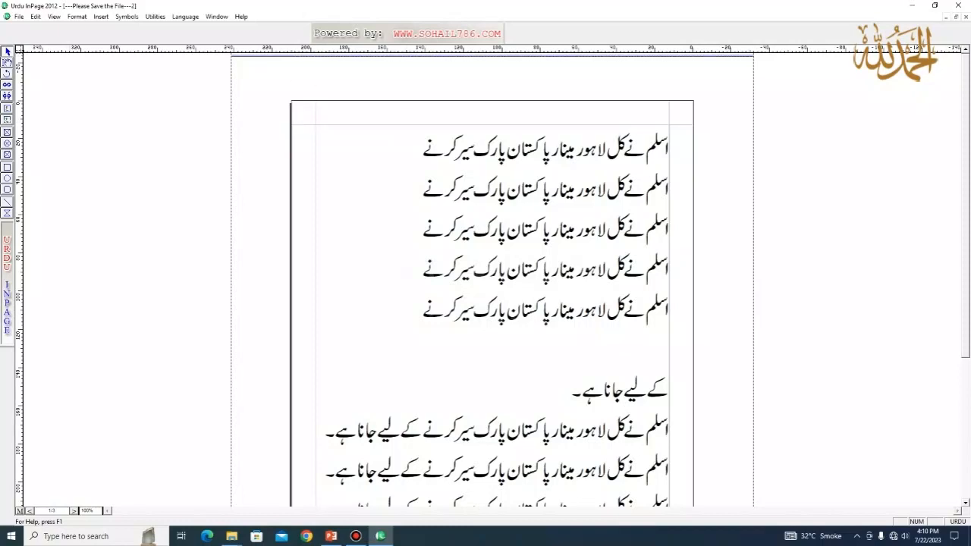
Place the cursor in the second line, view the text in the Story Editor, and return to the page layout
click(35, 16)
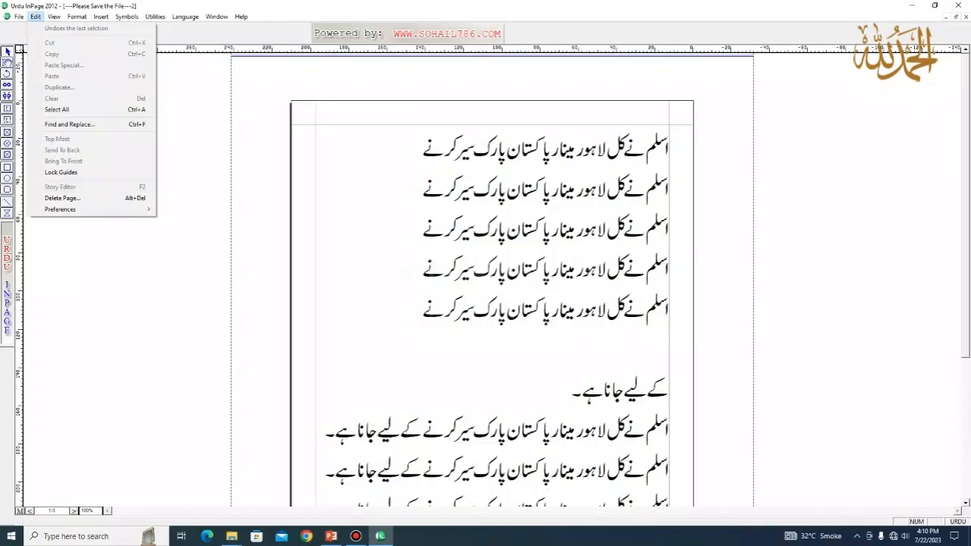
click(488, 243)
click(8, 62)
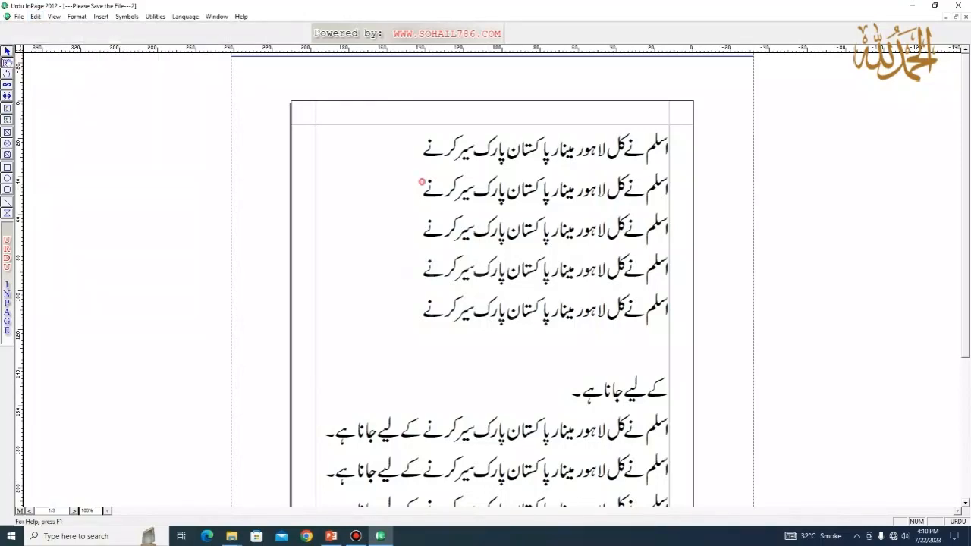
click(423, 185)
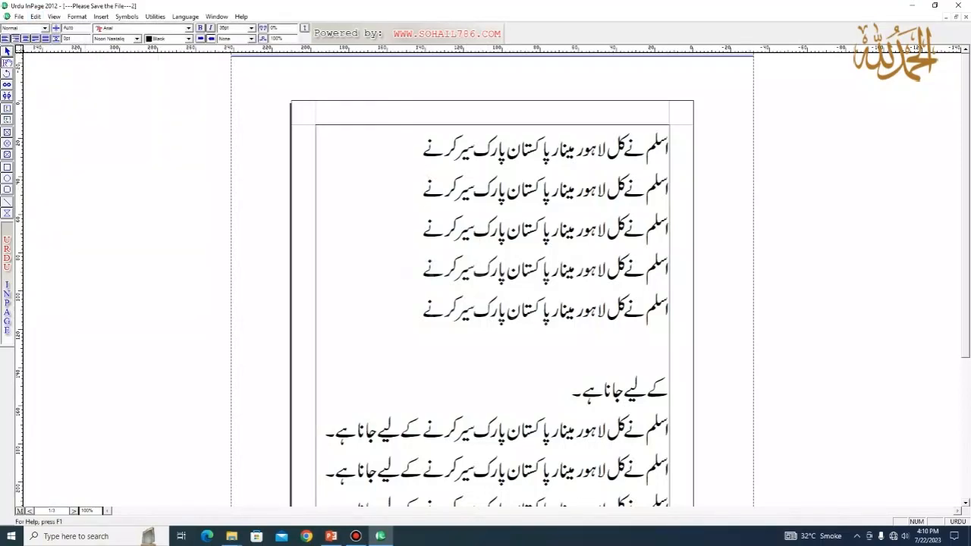
click(35, 16)
click(60, 187)
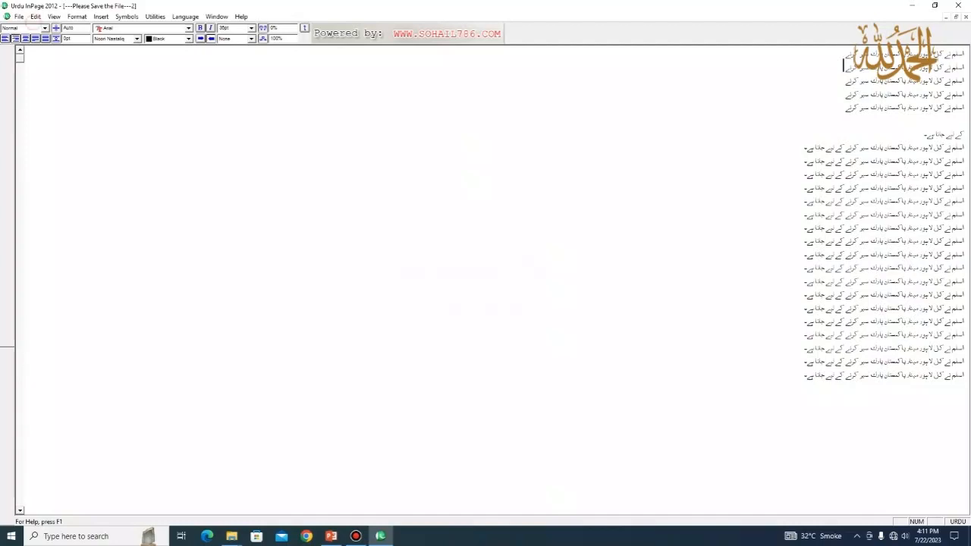
click(36, 16)
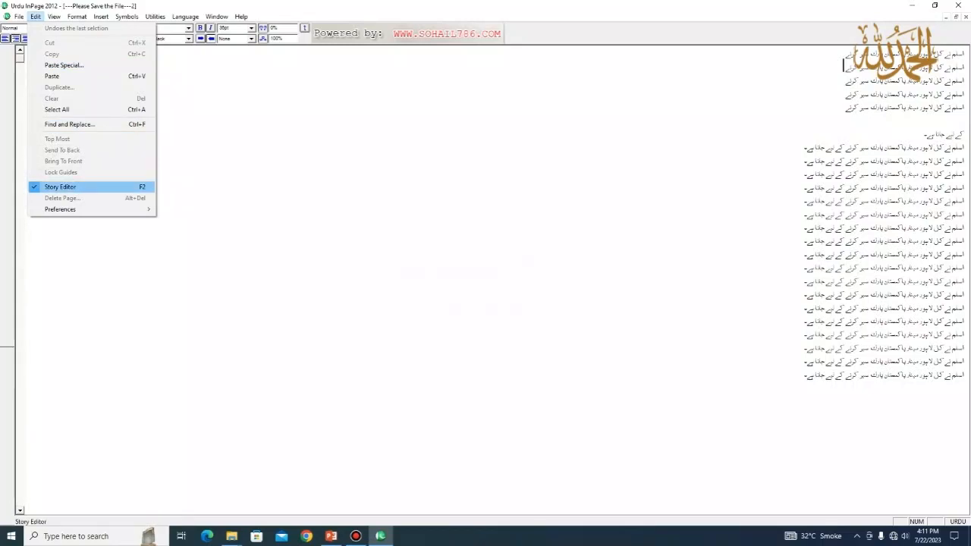
click(61, 187)
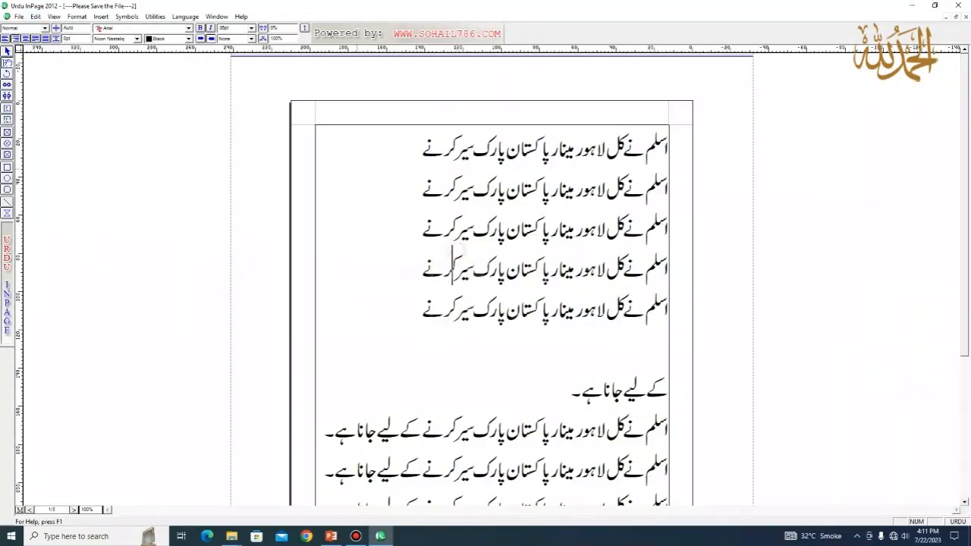
Delete pages 2 to 3 of the document
click(35, 16)
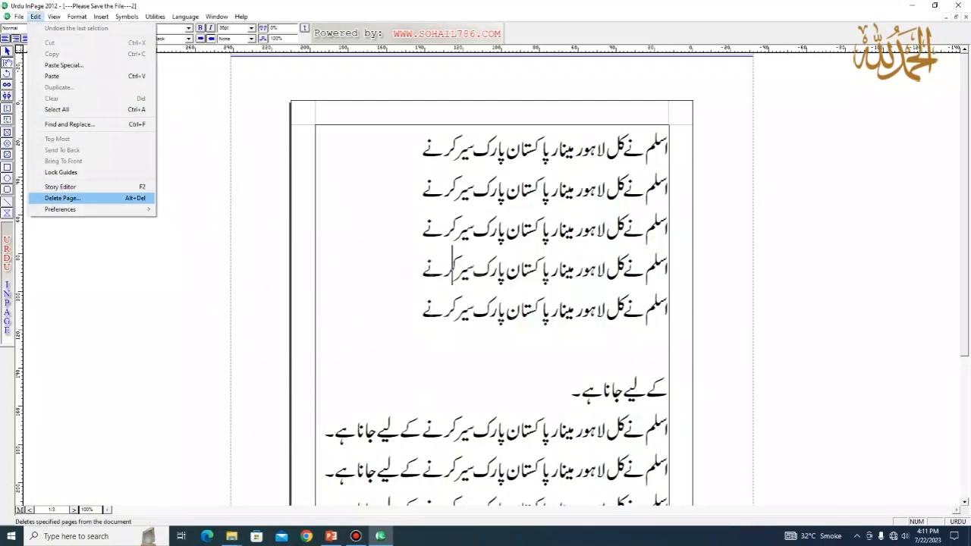
mouse_move(76, 209)
click(63, 198)
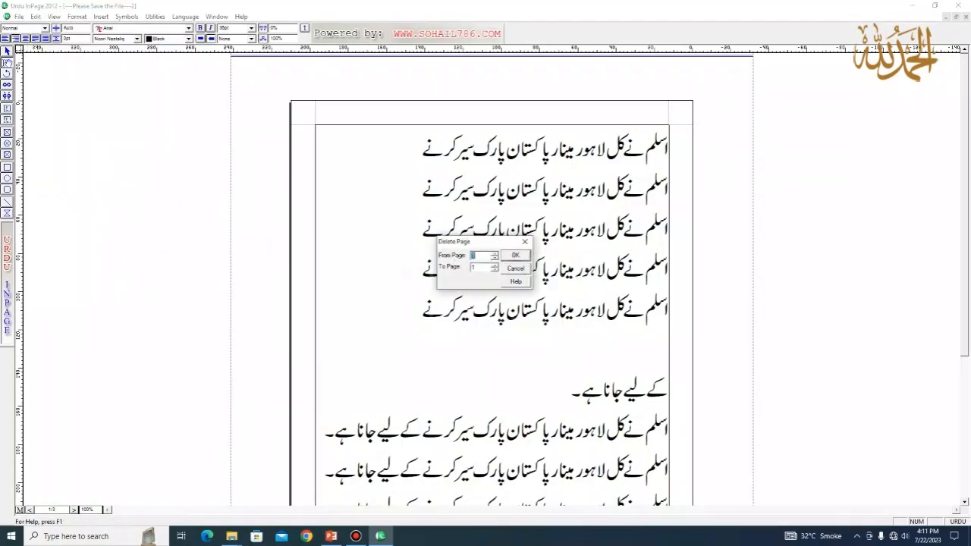
click(479, 269)
double_click(474, 256)
text(2)
key(Tab)
text(3)
key(Return)
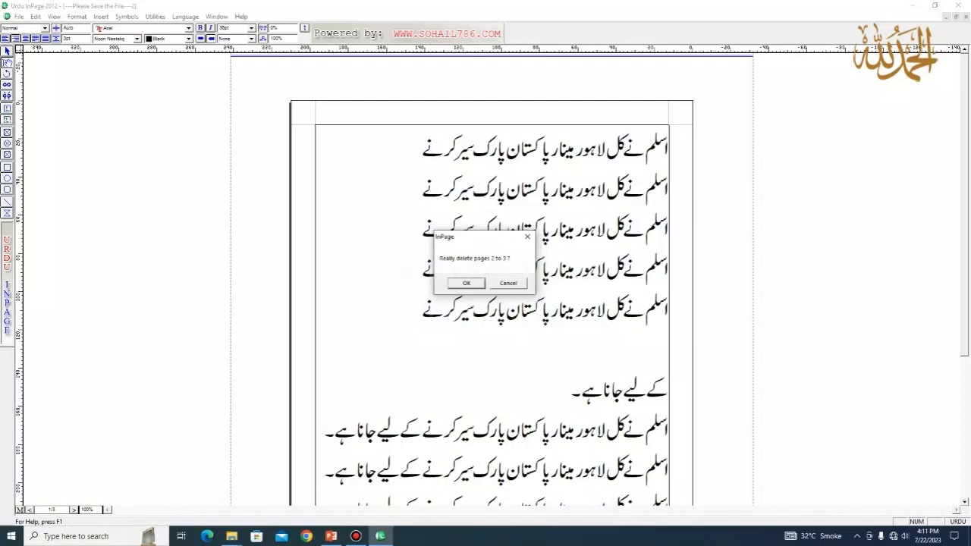
key(Return)
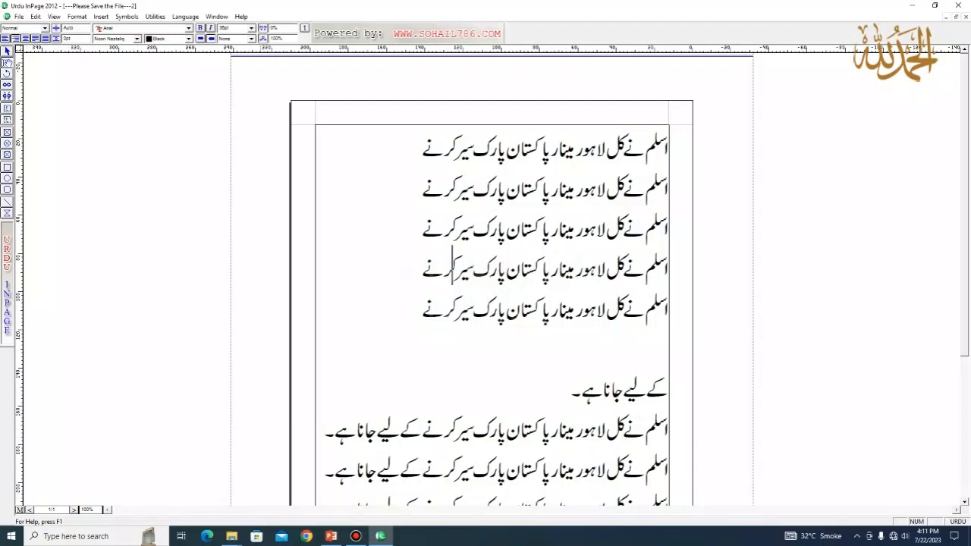
Set the user guides color to the pink basic color in the Application Preferences
click(36, 16)
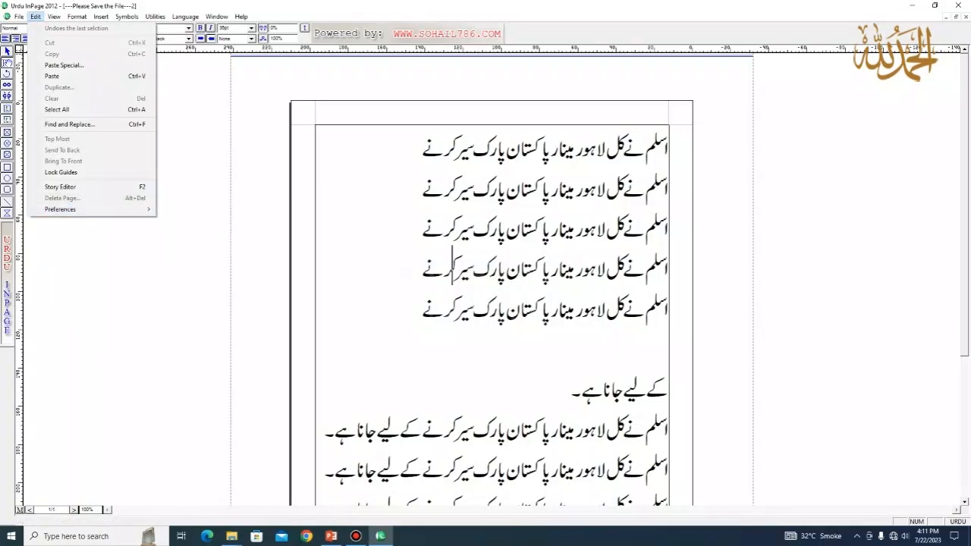
mouse_move(76, 209)
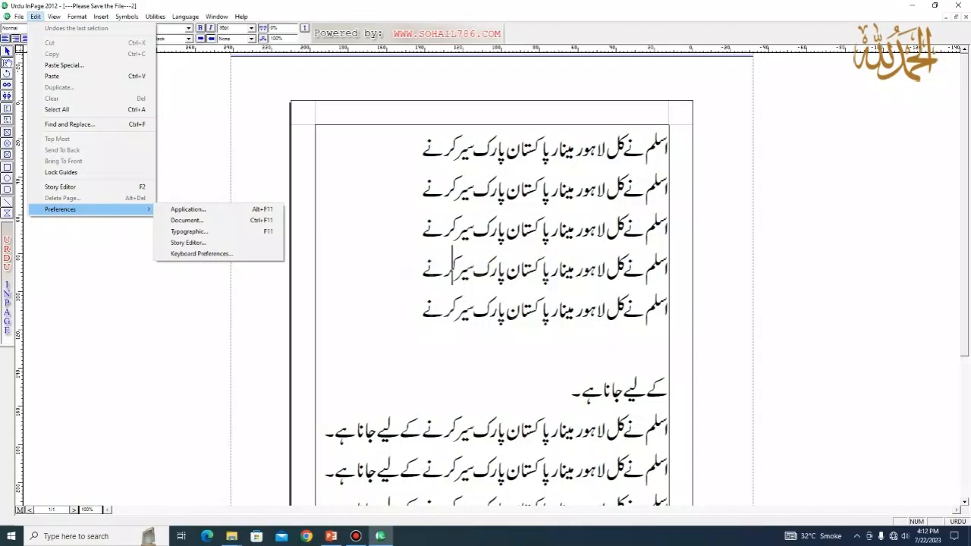
click(188, 209)
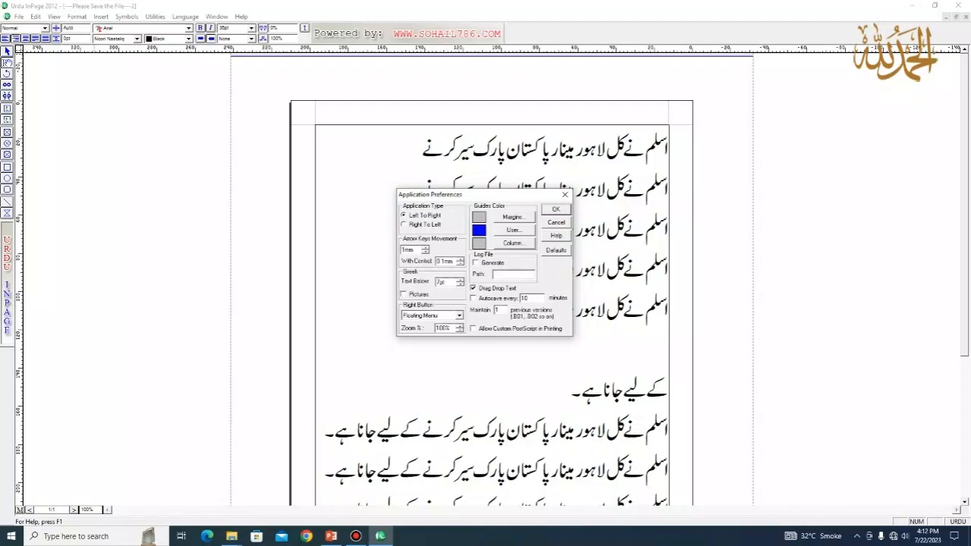
click(514, 230)
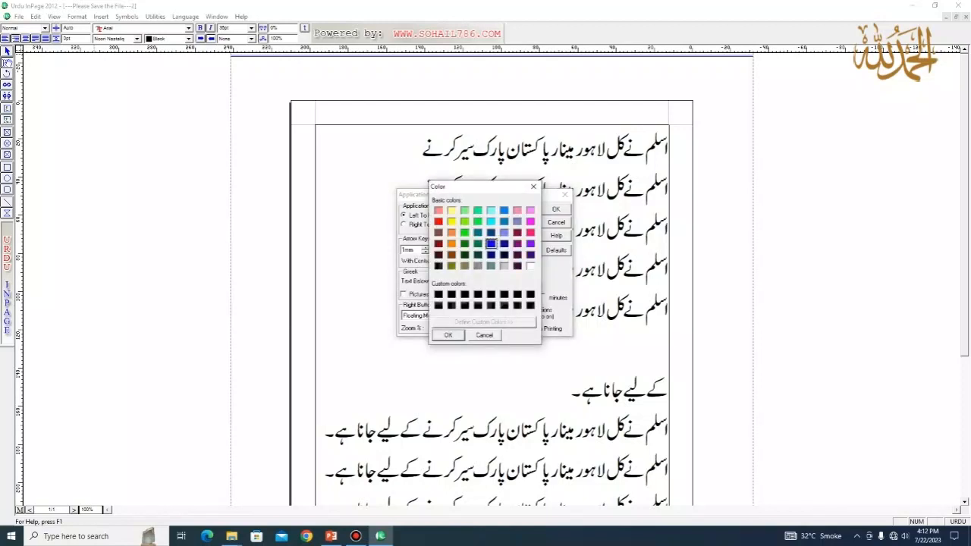
click(531, 232)
click(448, 335)
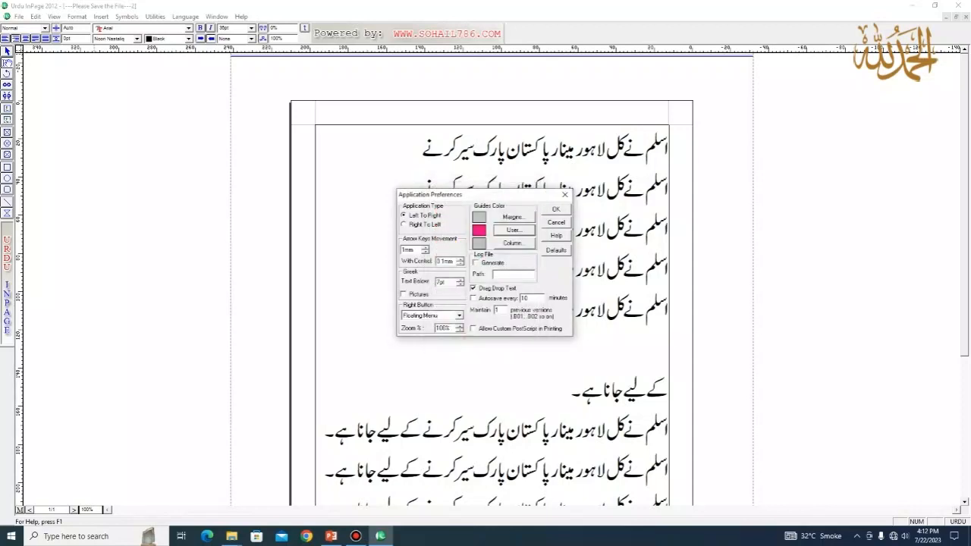
click(557, 210)
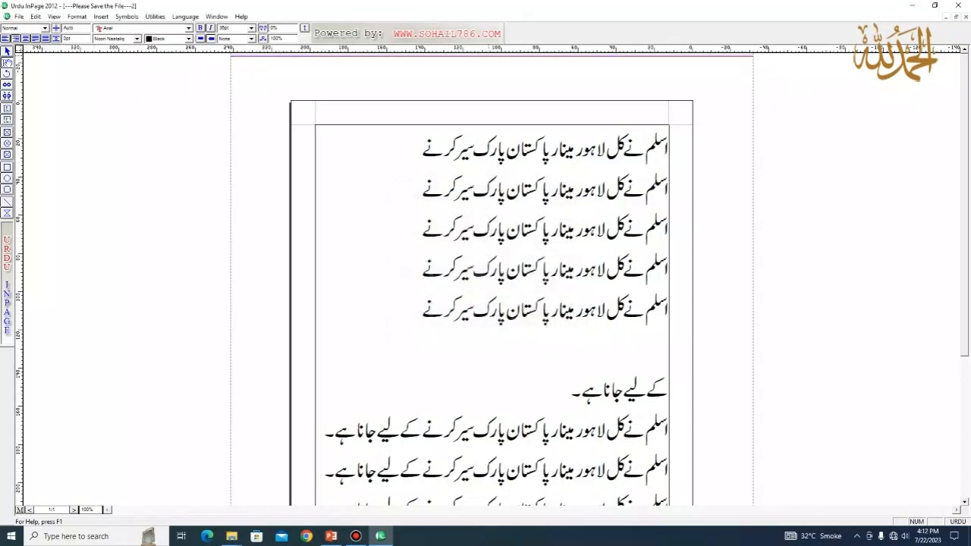
Place a horizontal ruler guide across the second text line, and remove it from the page again
click(490, 57)
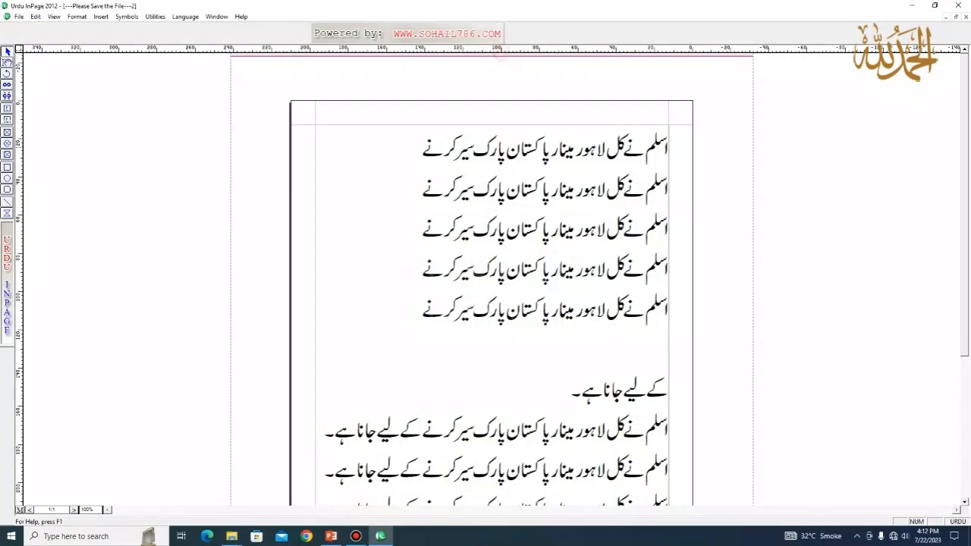
drag(501, 49, 501, 186)
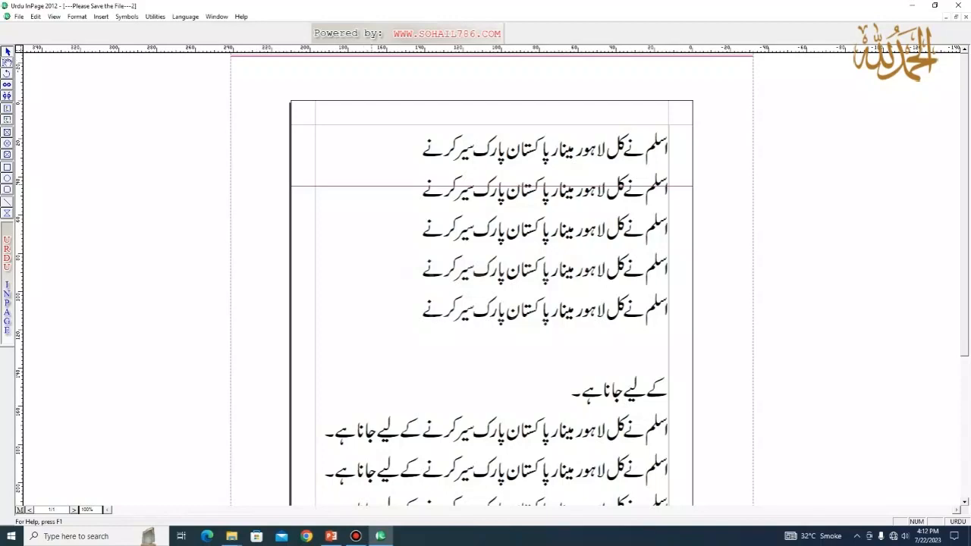
drag(372, 186, 373, 50)
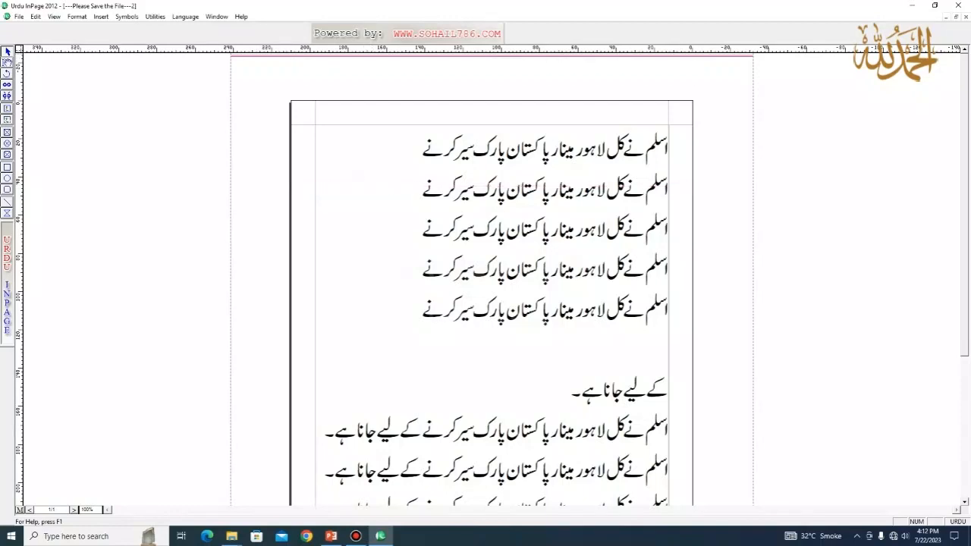
View the Application Preferences and close them without making changes
click(35, 15)
mouse_move(114, 210)
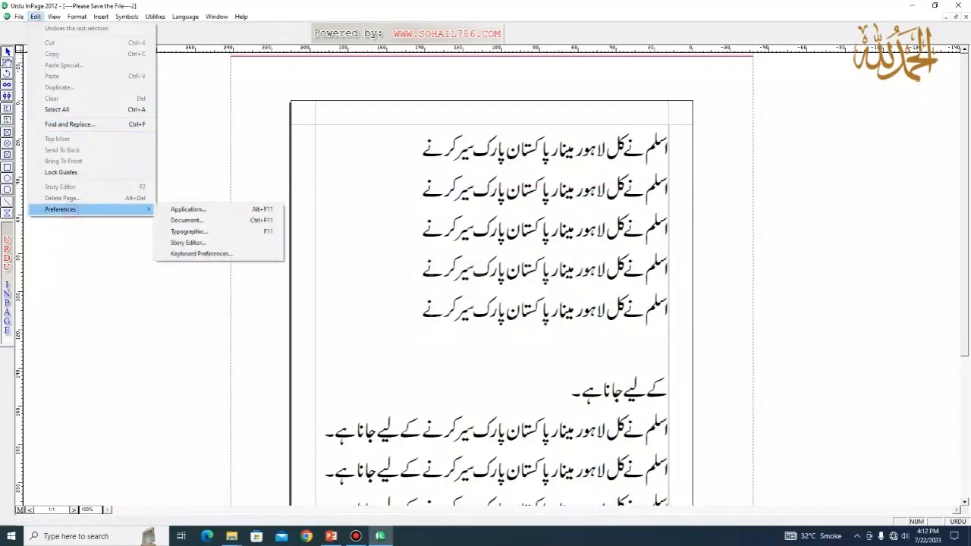
click(188, 209)
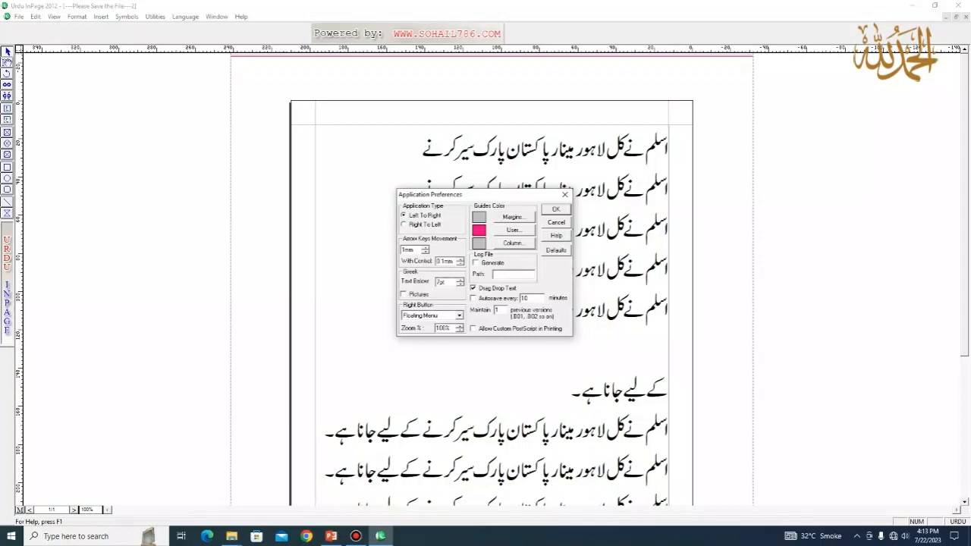
click(565, 195)
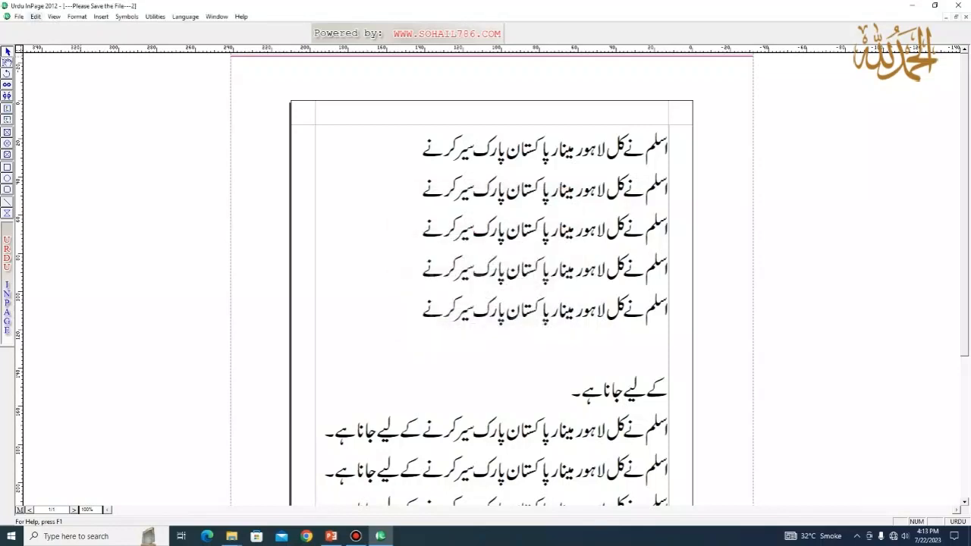
View the Document Preferences and close them without making changes
click(35, 16)
mouse_move(76, 208)
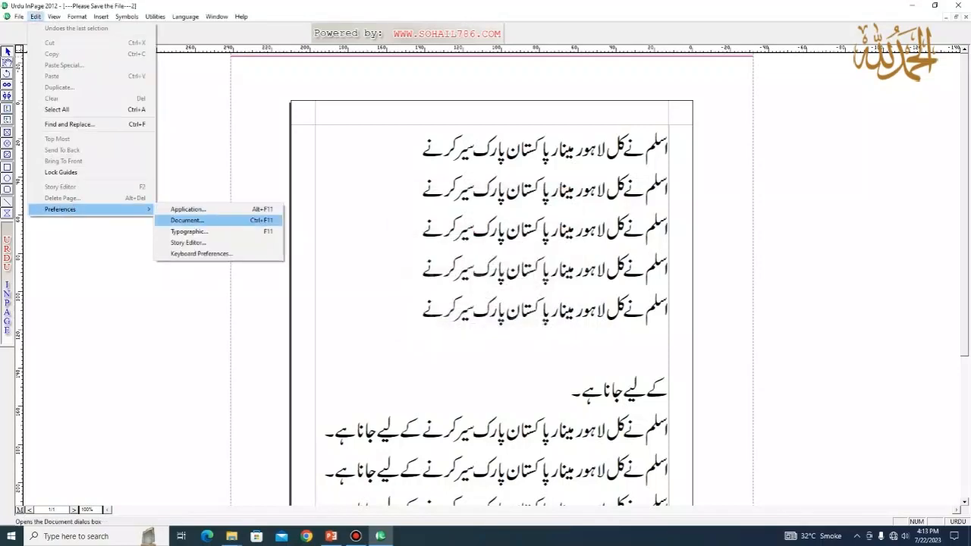
click(187, 220)
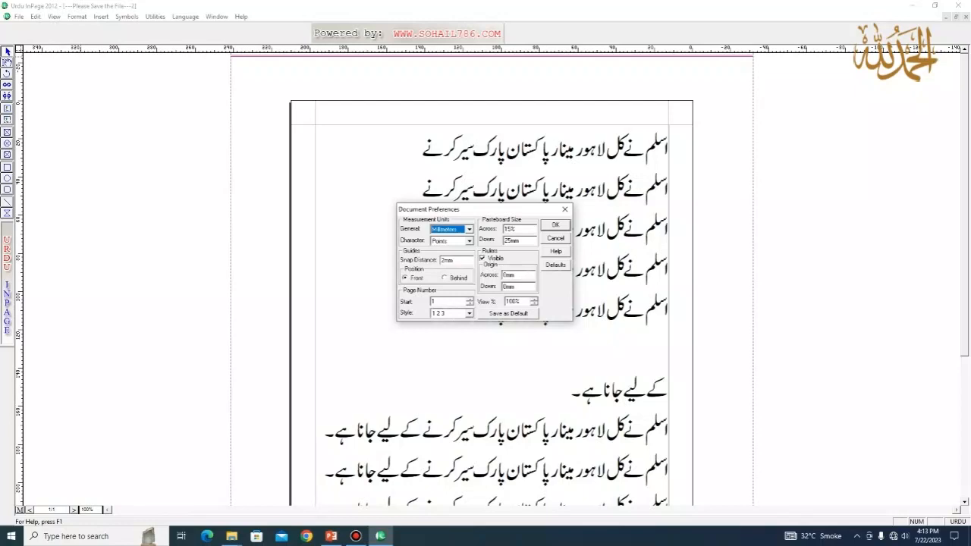
click(471, 165)
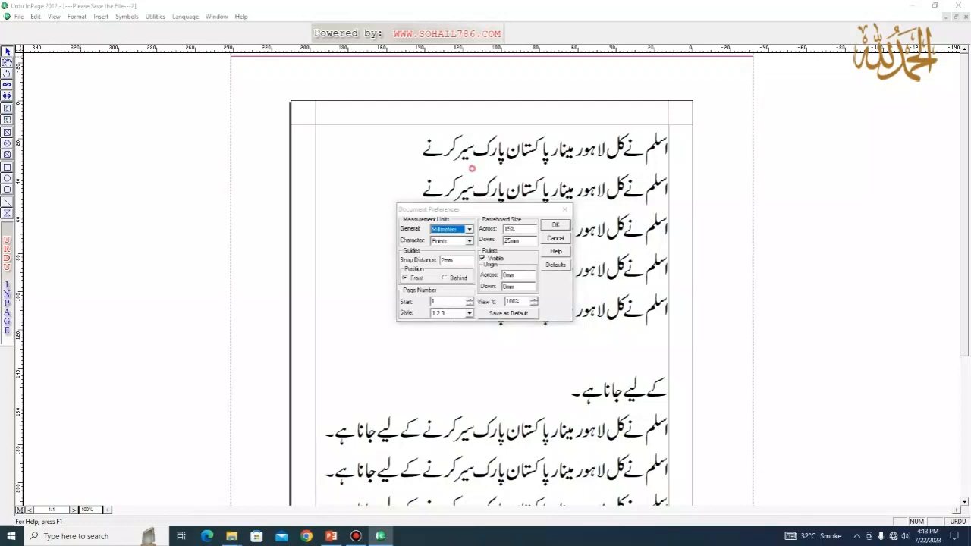
click(564, 209)
Activate the text tool and examine the General and Character measurement unit options in the Document Preferences
click(6, 63)
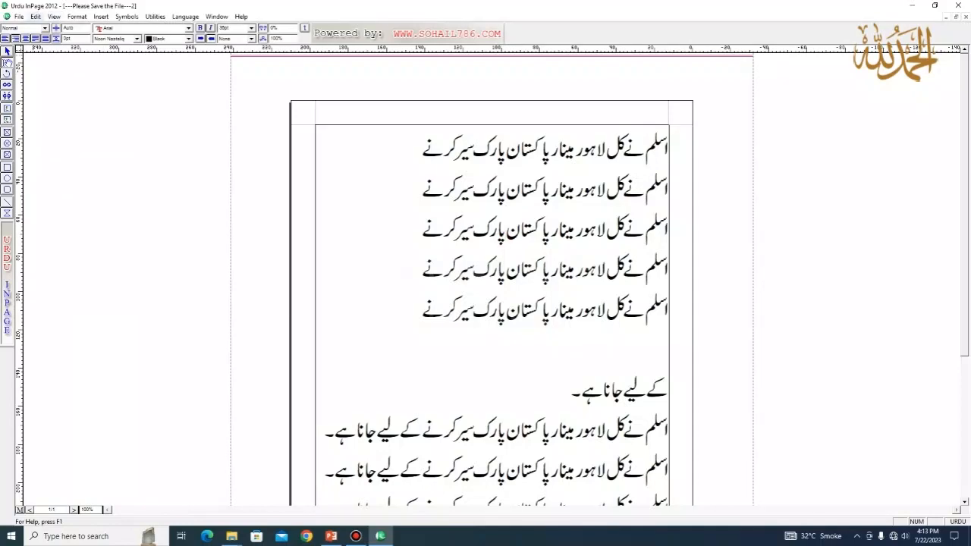
click(36, 16)
mouse_move(83, 209)
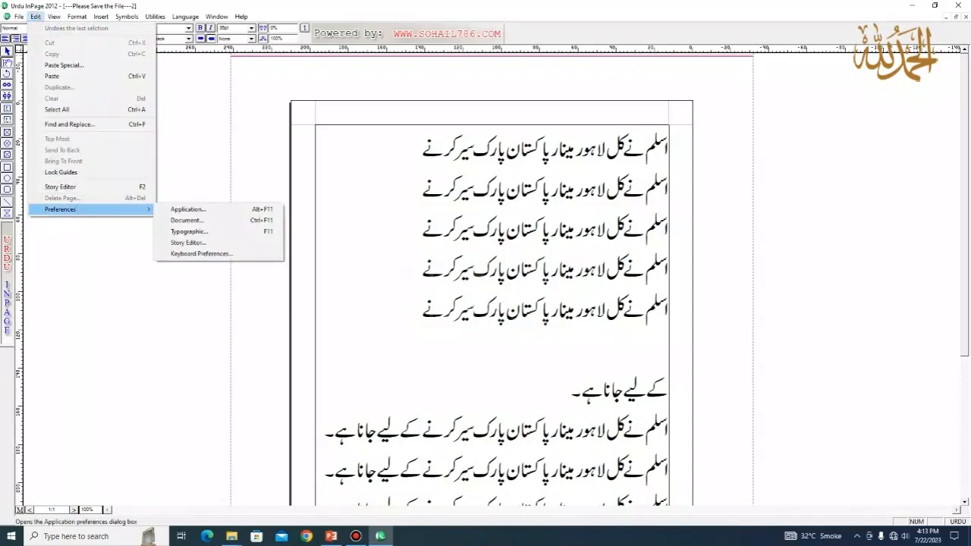
click(187, 220)
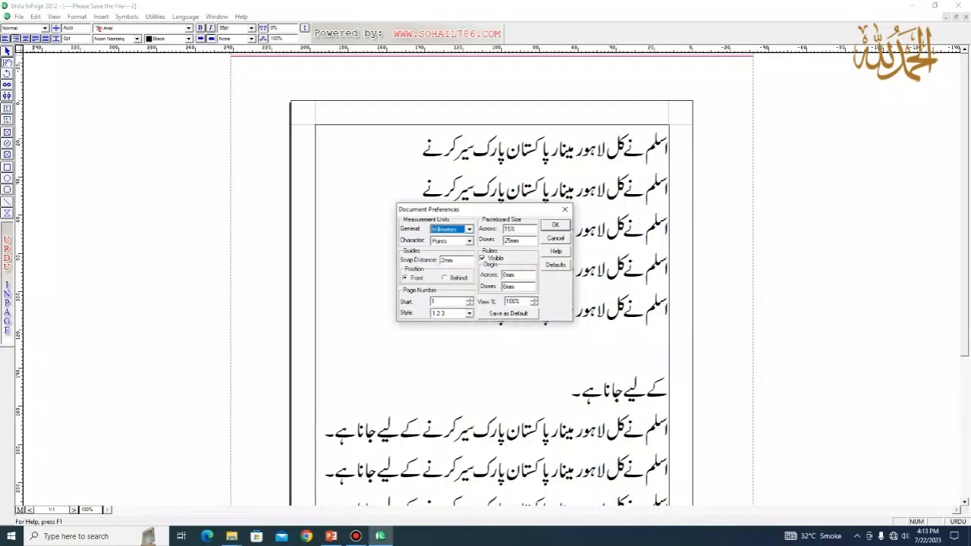
click(469, 229)
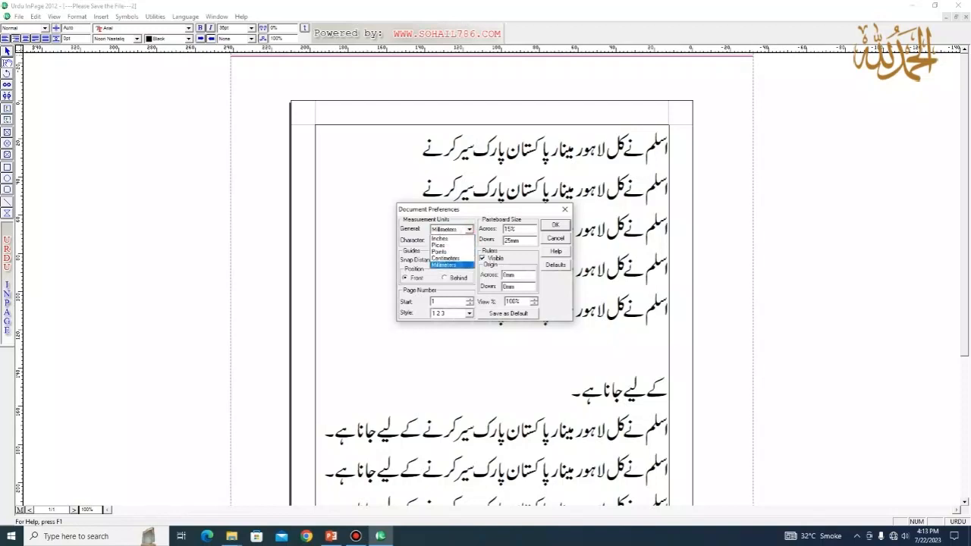
key(Up)
key(Up)
key(Up)
key(Up)
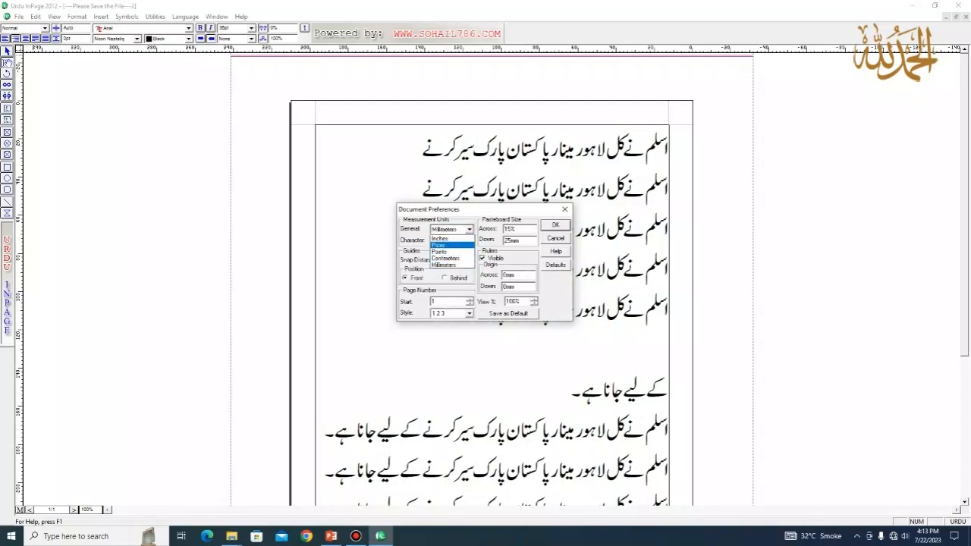
click(470, 229)
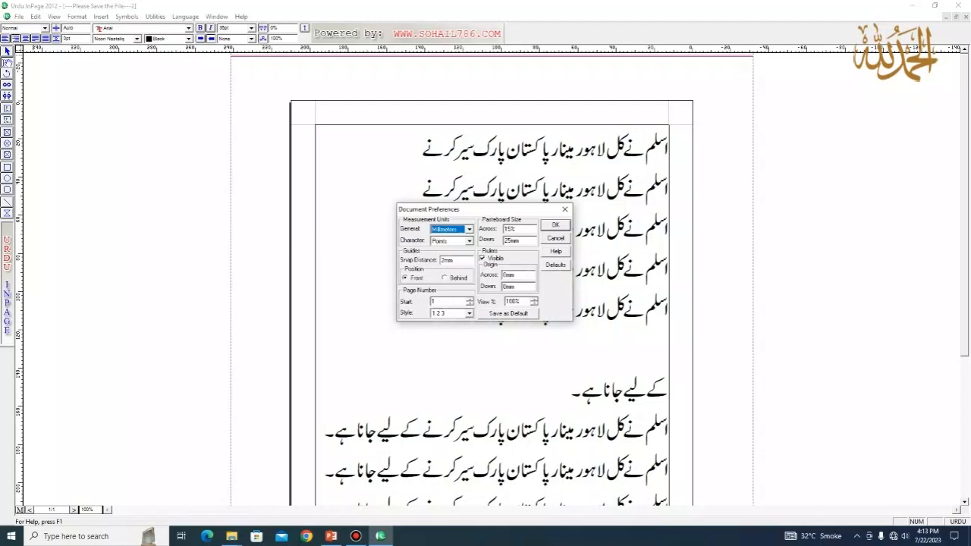
click(469, 242)
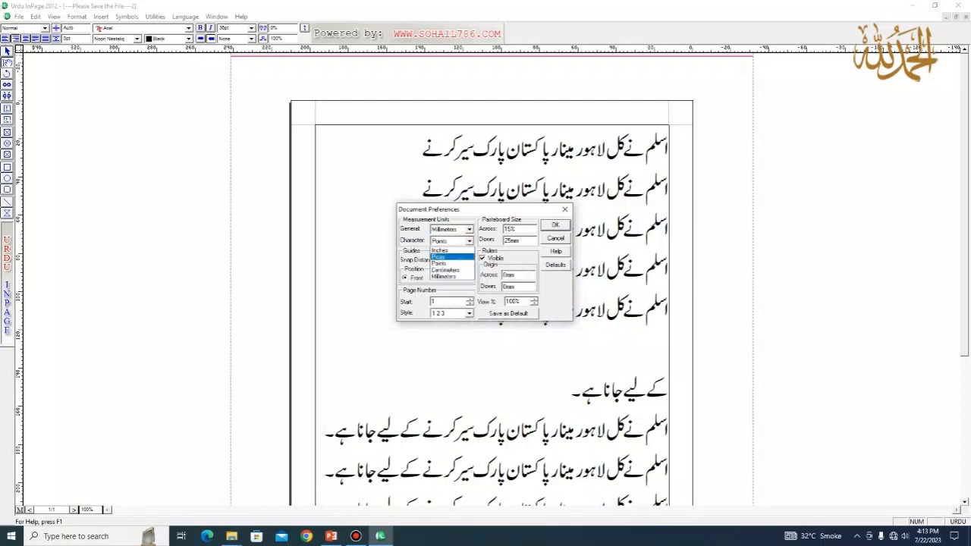
click(469, 241)
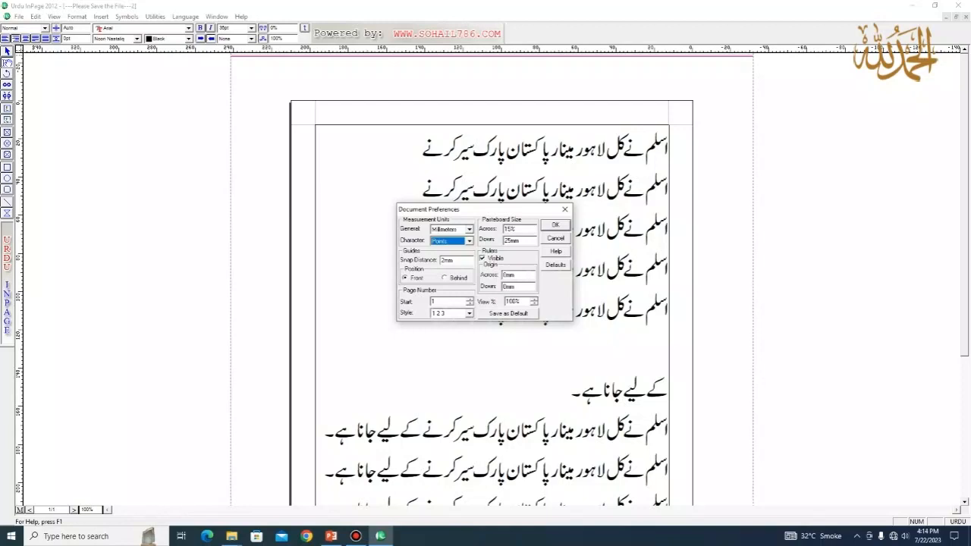
Examine the page number style options and confirm the Document Preferences
click(470, 313)
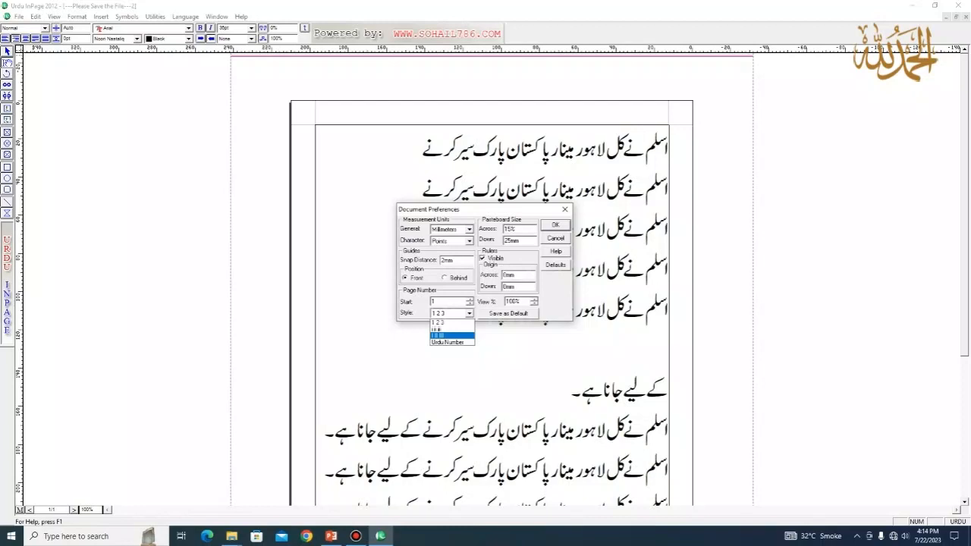
click(468, 207)
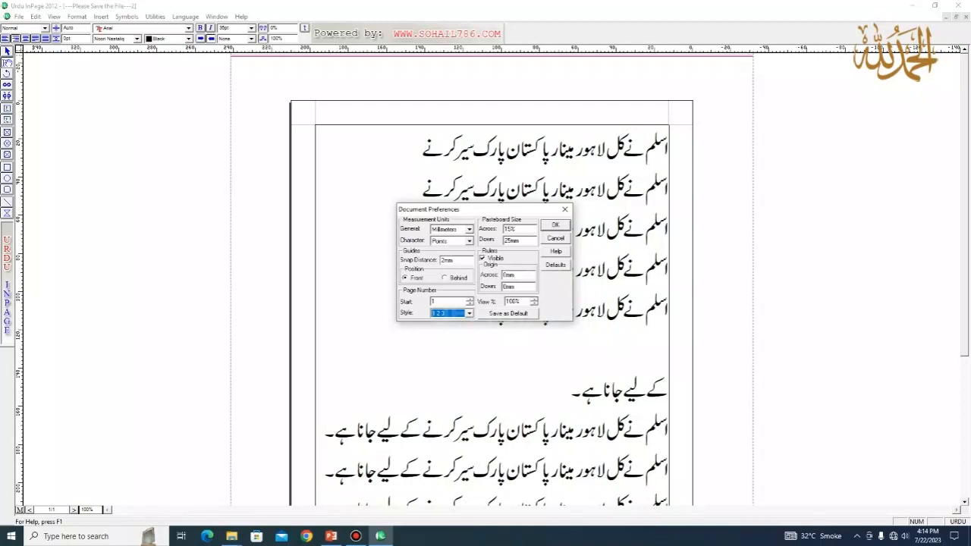
key(Return)
View the Typographic Preferences and confirm them with the existing settings
click(35, 16)
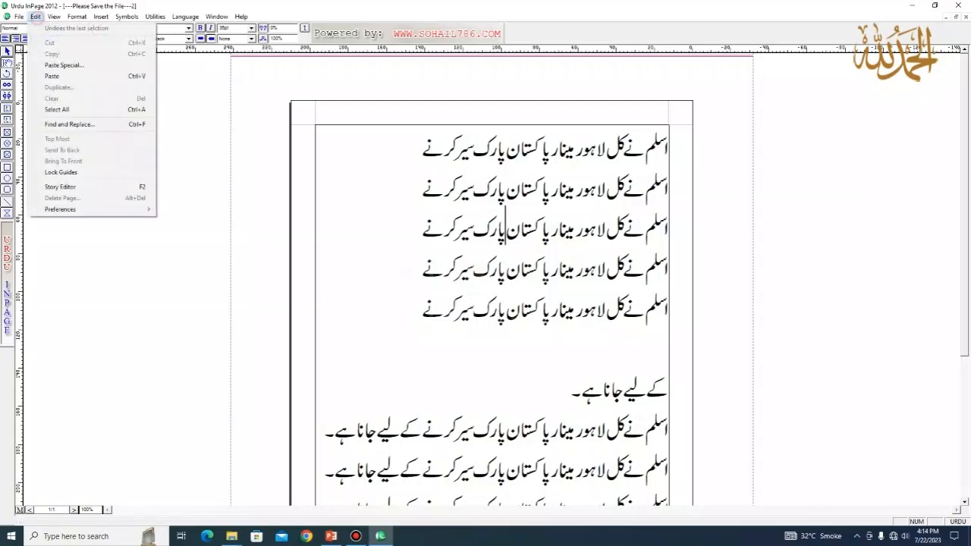
mouse_move(91, 210)
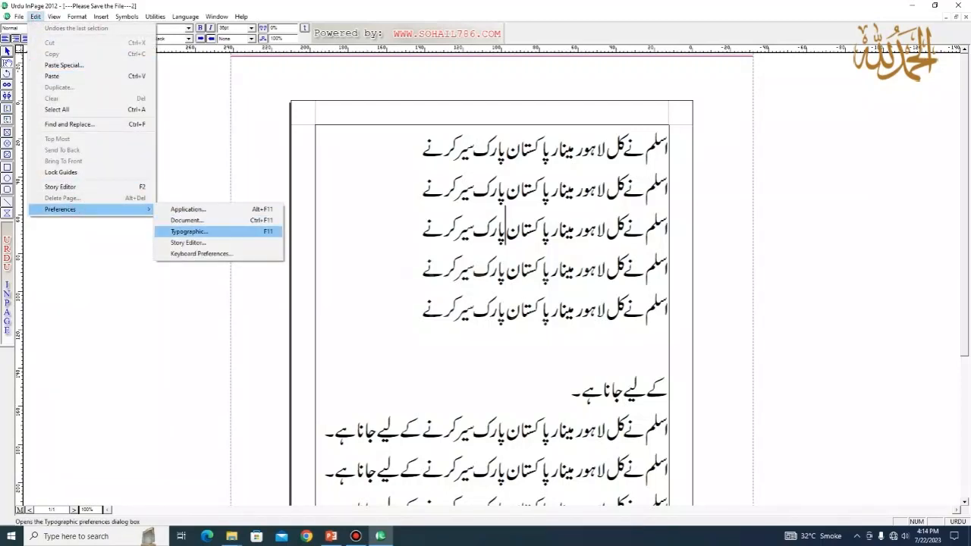
click(192, 232)
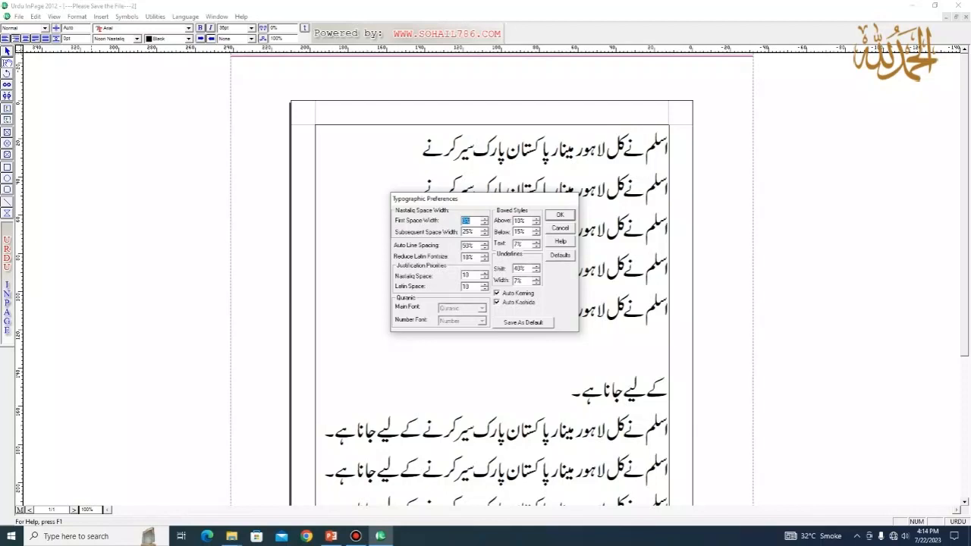
click(560, 215)
Choose the Phonetic keyboard in the Keyboard Preferences, viewing its key layout before confirming
click(35, 15)
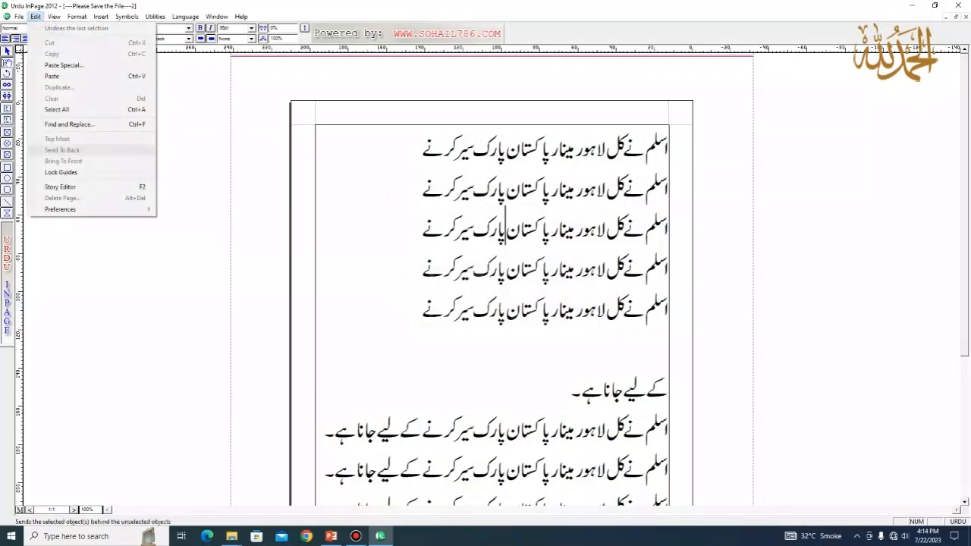
mouse_move(61, 210)
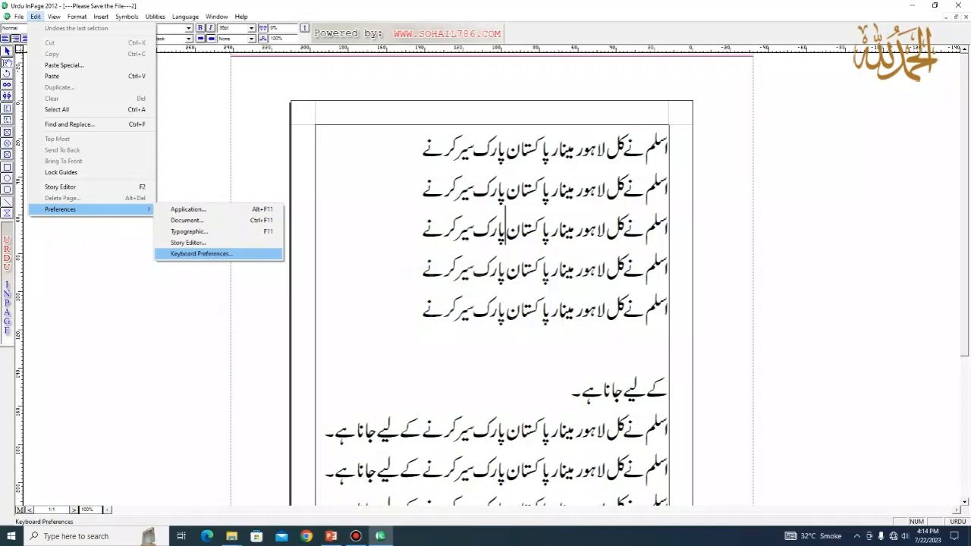
click(201, 253)
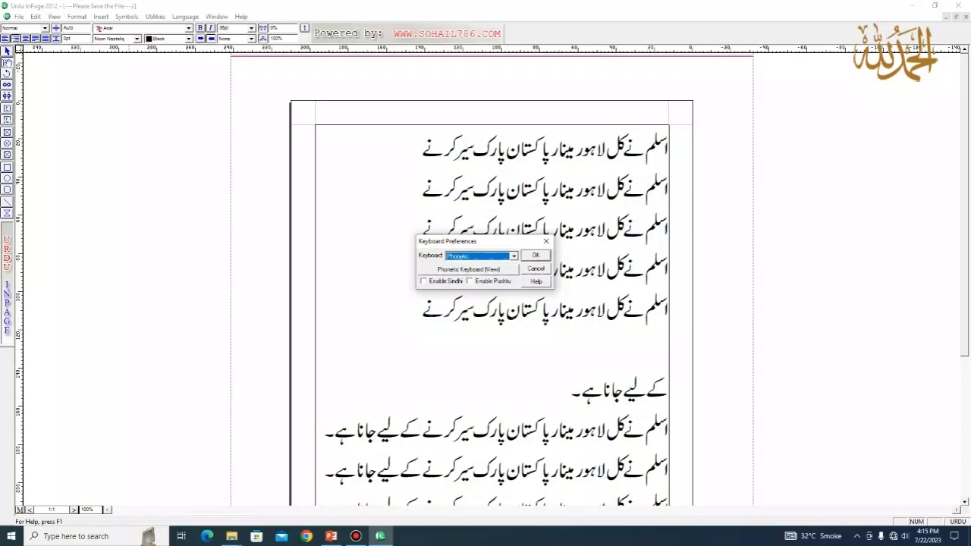
click(513, 257)
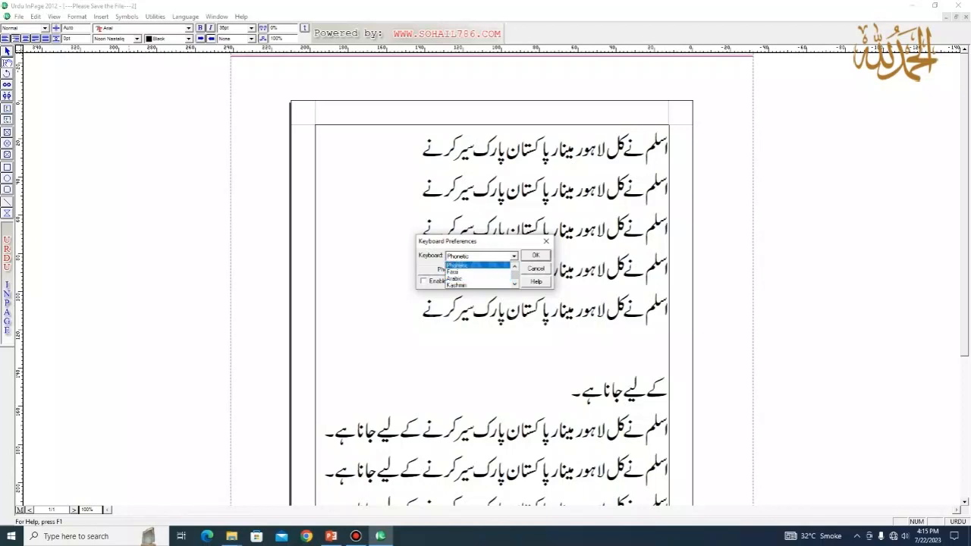
click(458, 266)
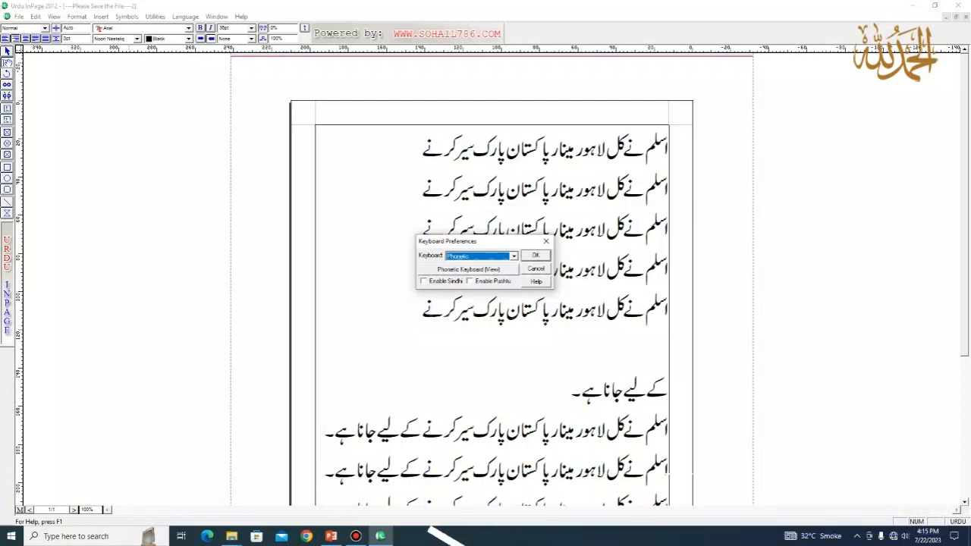
click(468, 270)
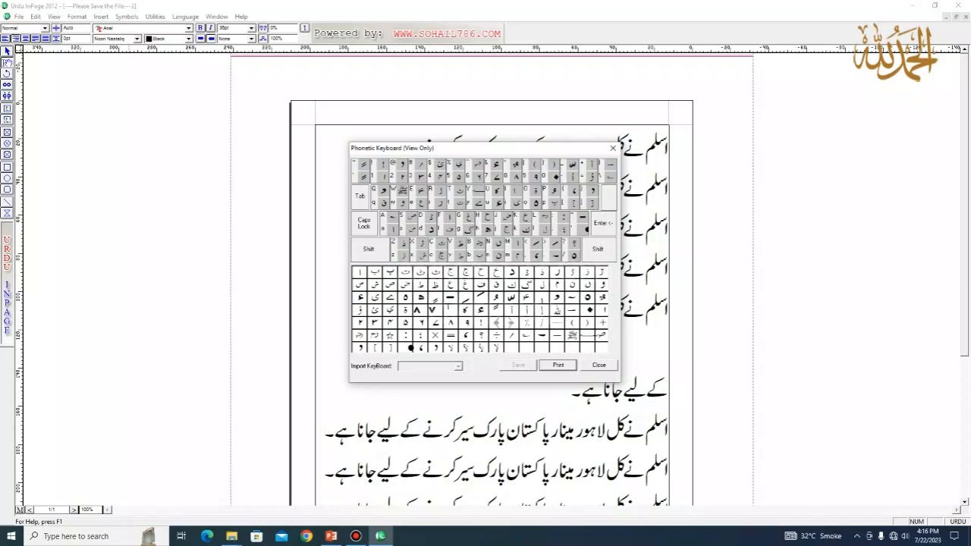
click(599, 366)
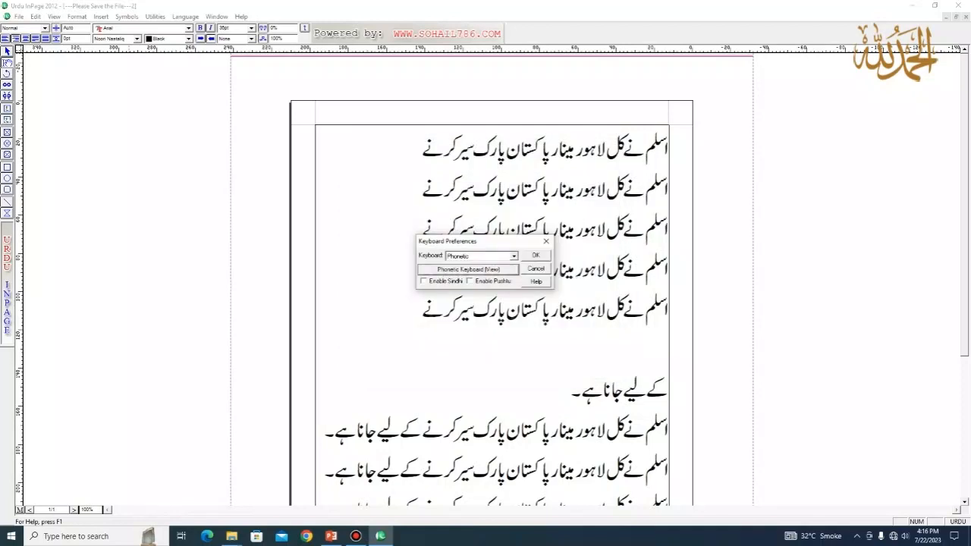
click(536, 255)
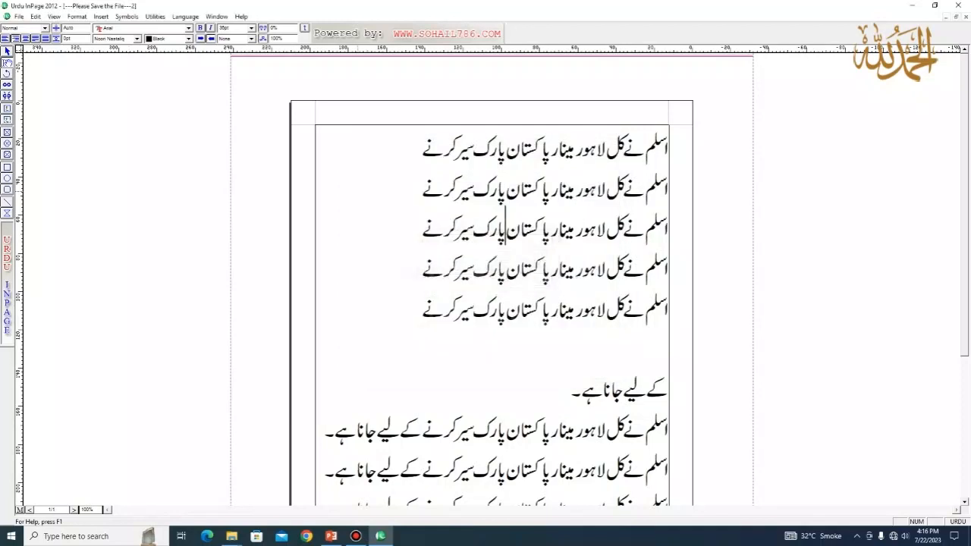
Reopen the Keyboard Preferences and confirm them with the Phonetic keyboard
click(35, 15)
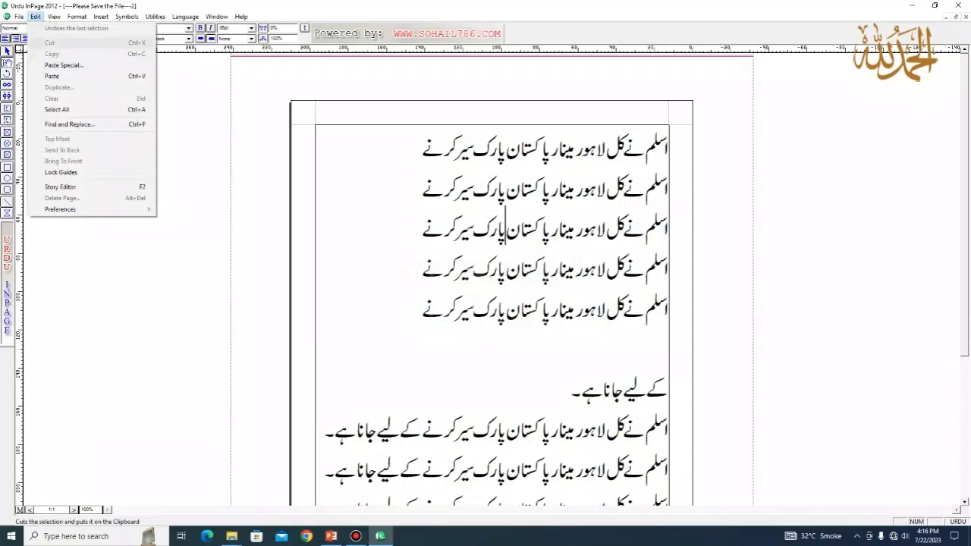
mouse_move(63, 204)
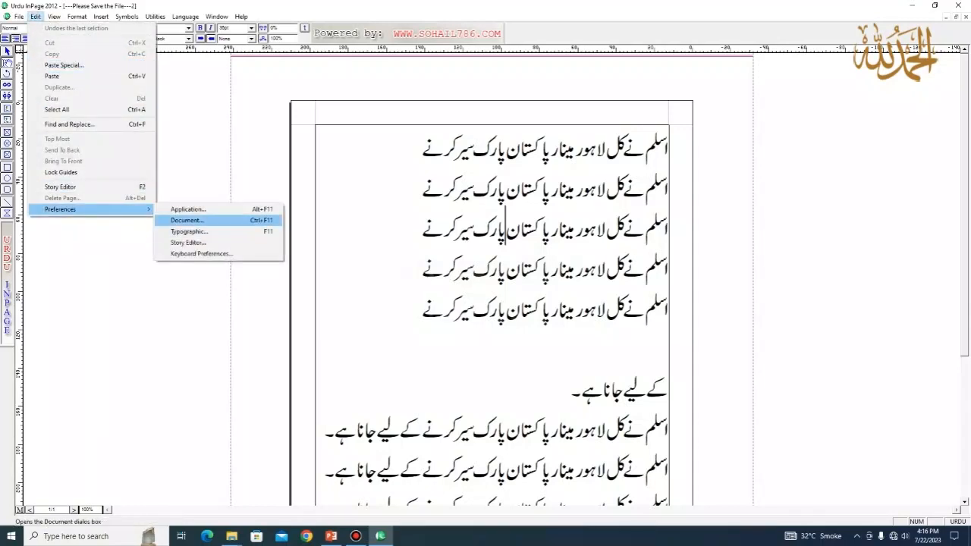
click(201, 253)
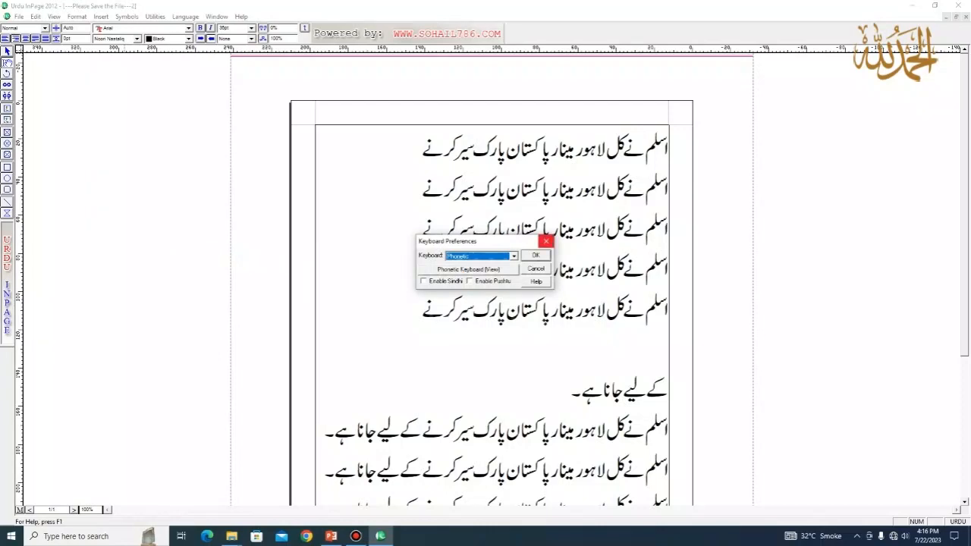
click(536, 255)
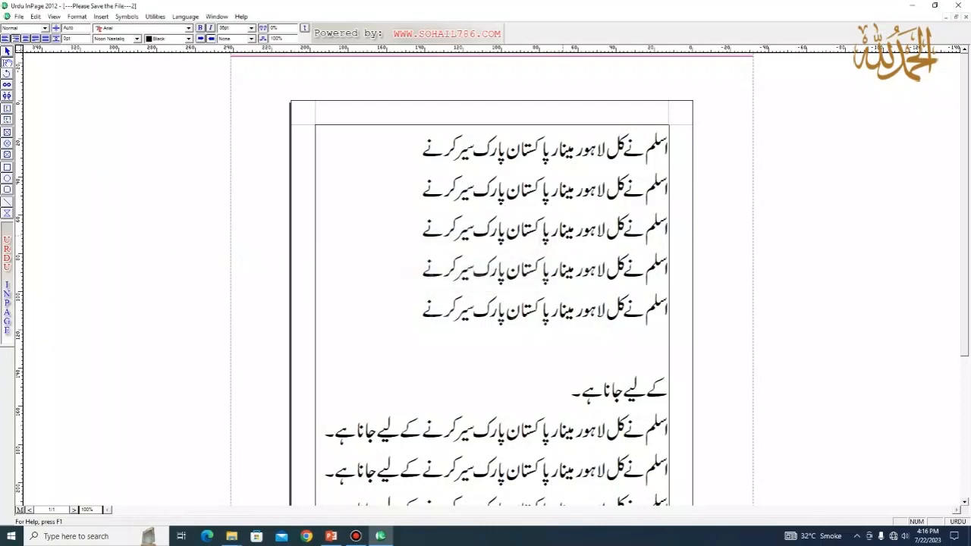